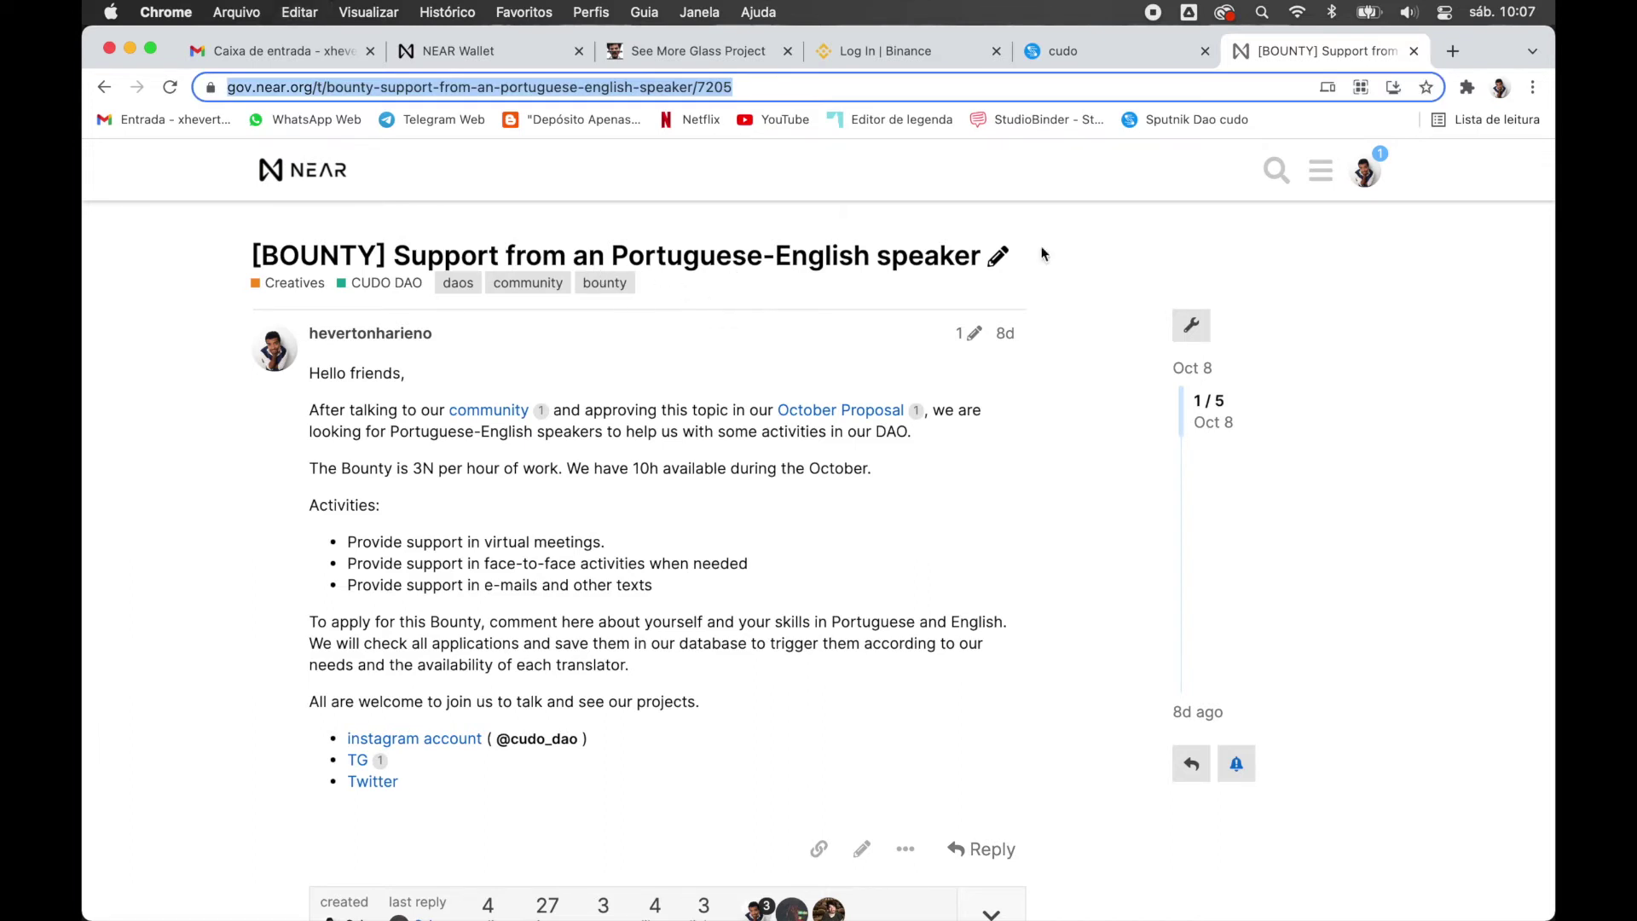
Paste the forum post link into the proposal and enter the description 'Suppot'
left_click(1079, 51)
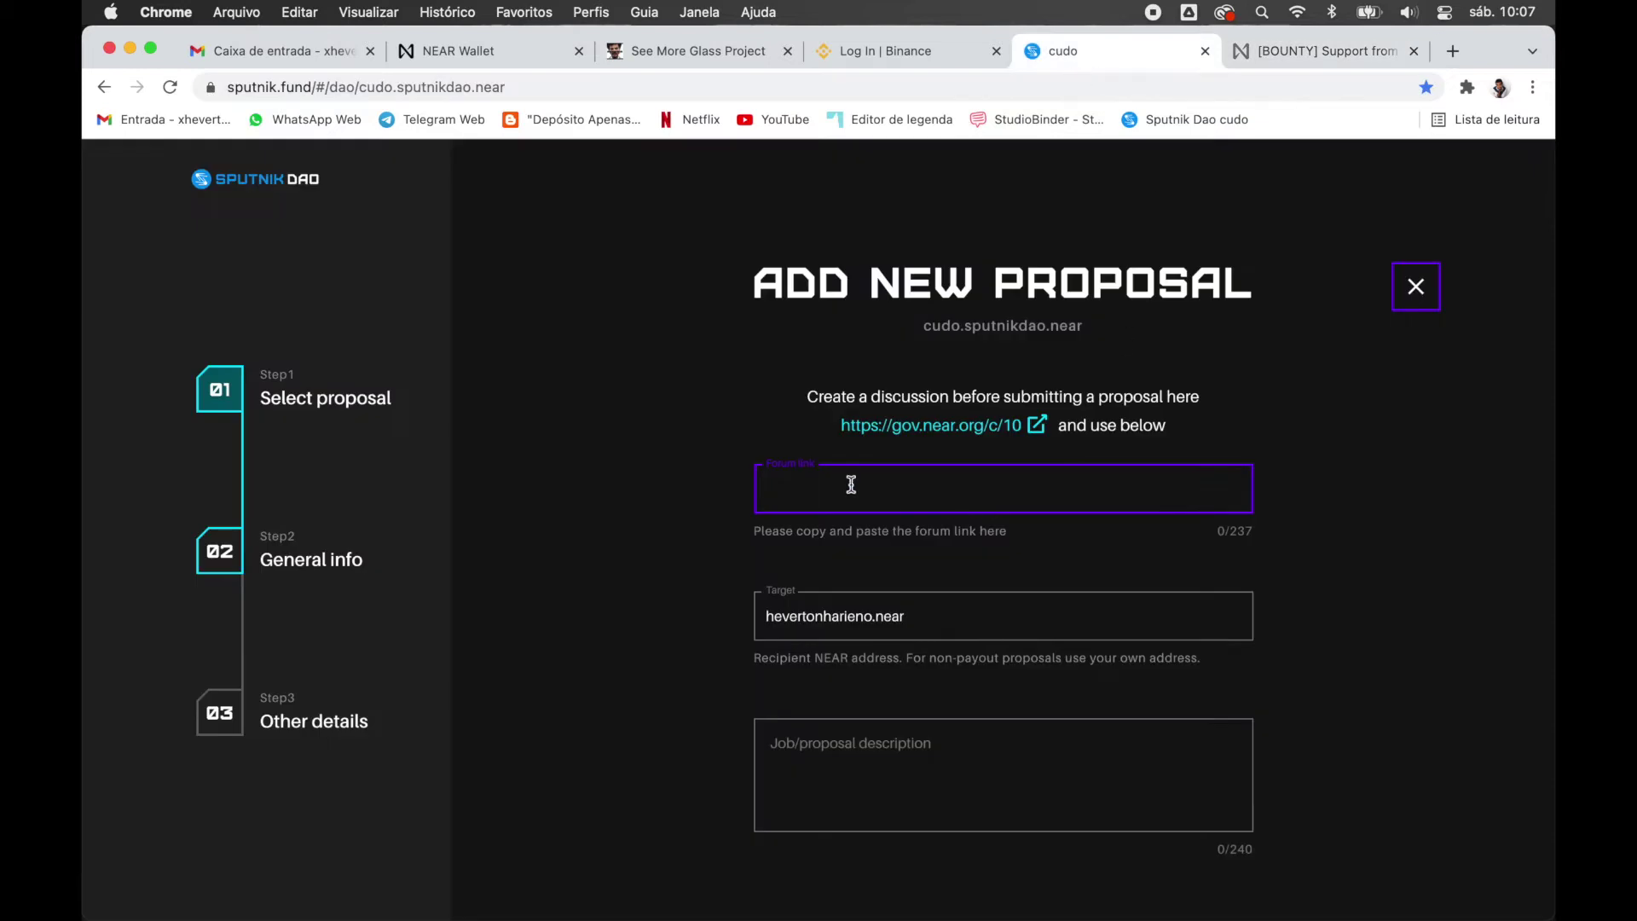
type("https://gov.near.org/t/bounty-support-from-an-portuguese-english-speaker/7205")
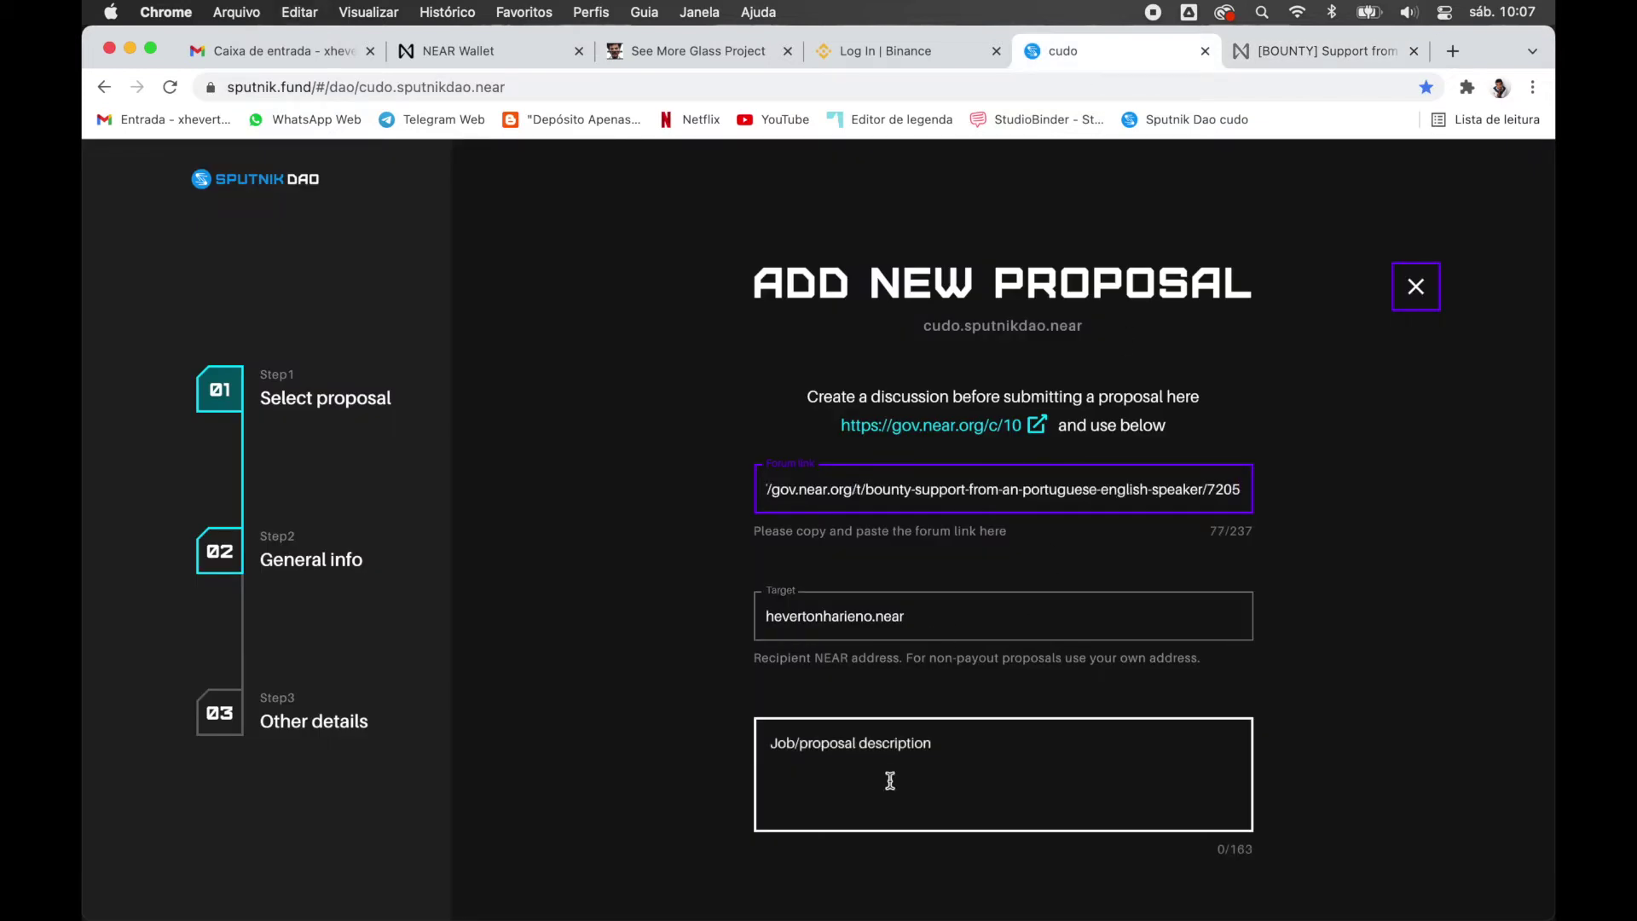
left_click(889, 780)
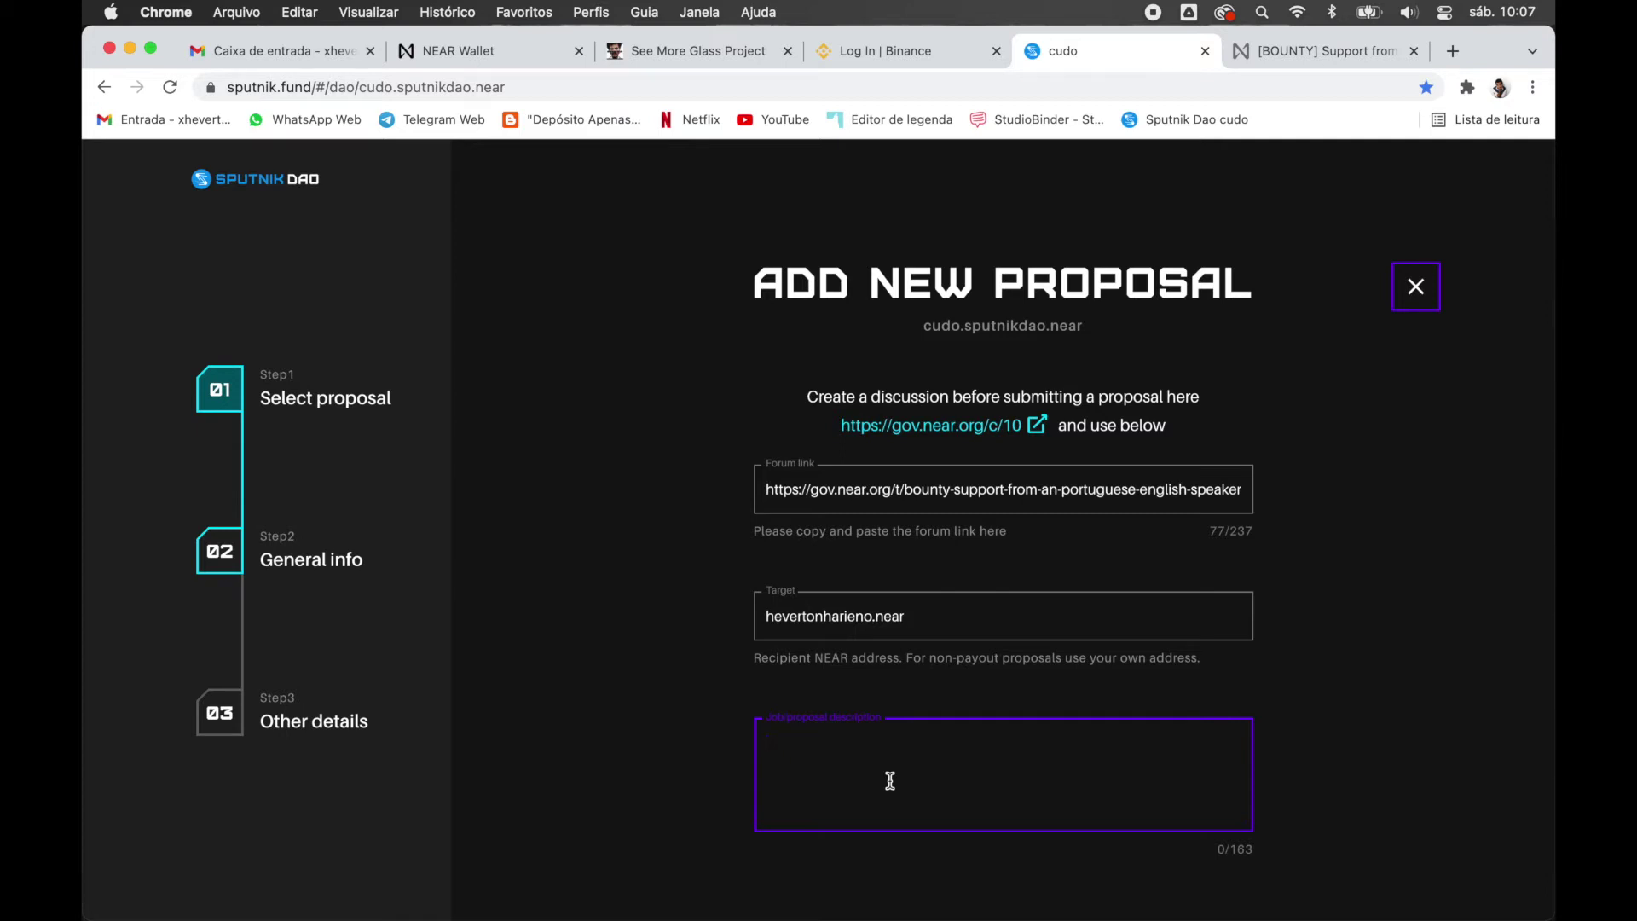
type("Suppo")
type("t")
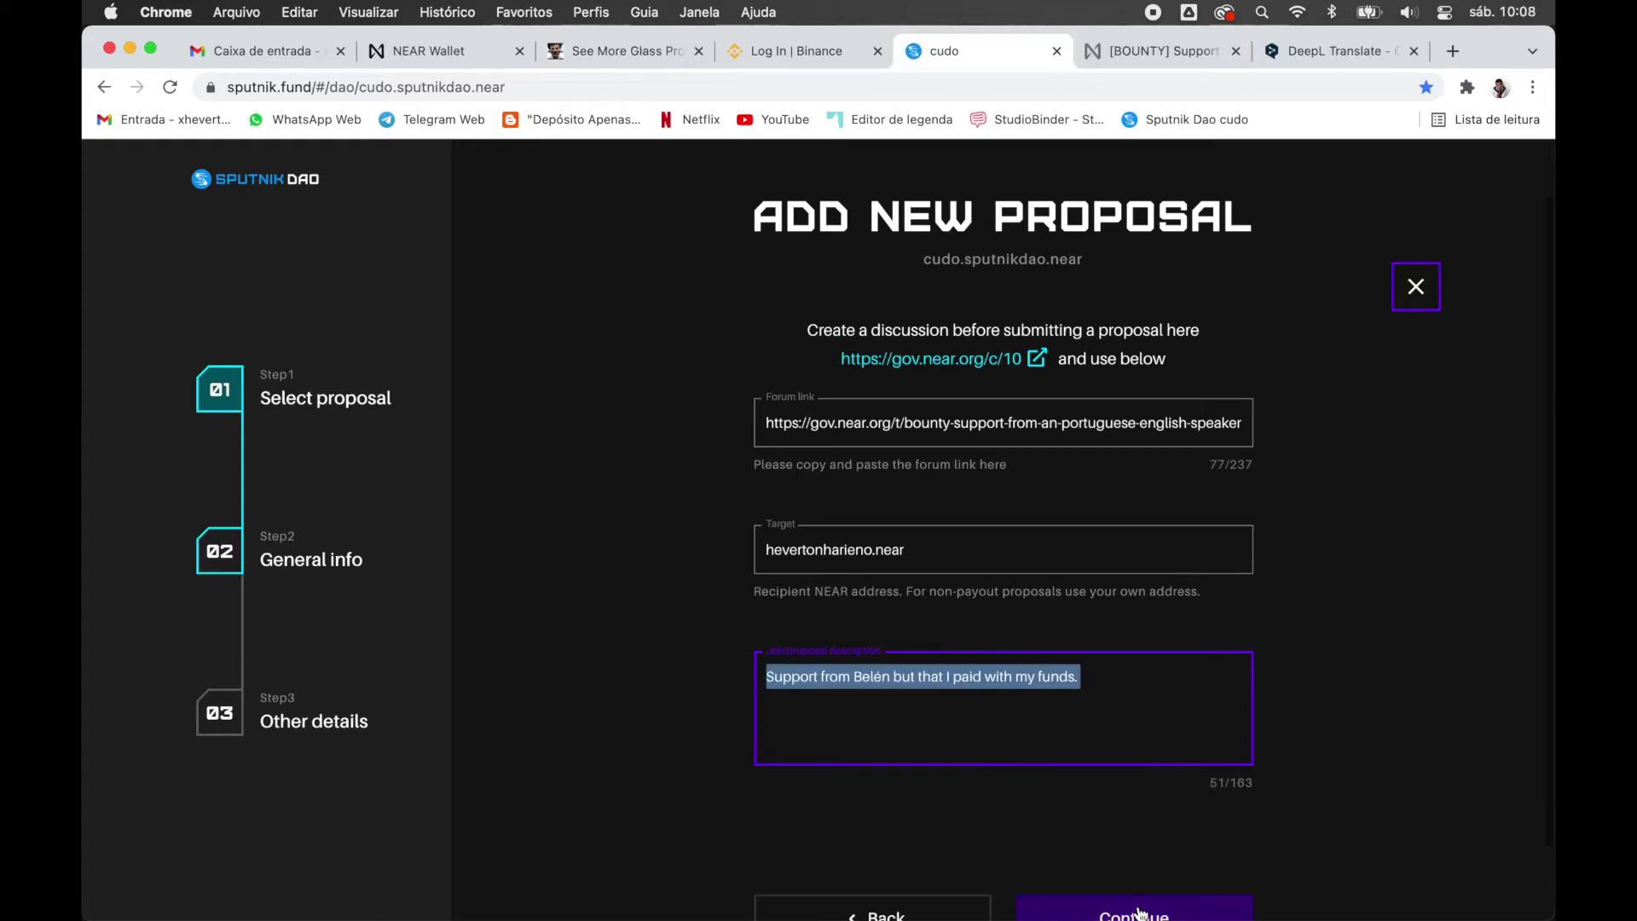
Set the payout amount to 3 NEAR and submit the proposal for wallet signing
left_click(1137, 908)
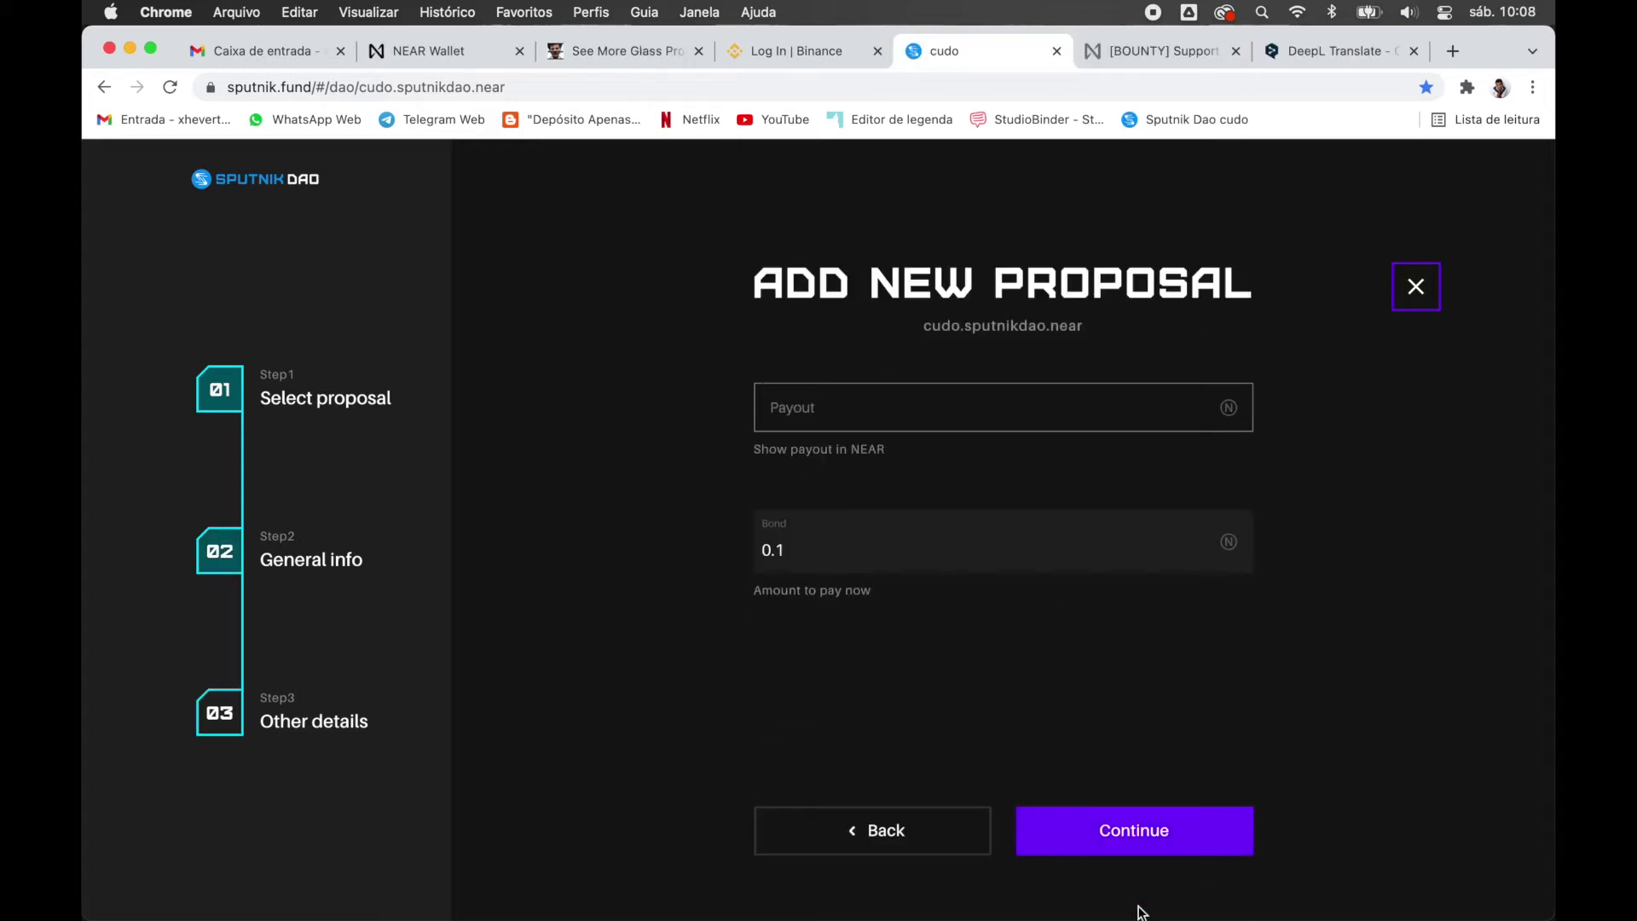
left_click(853, 399)
type("3")
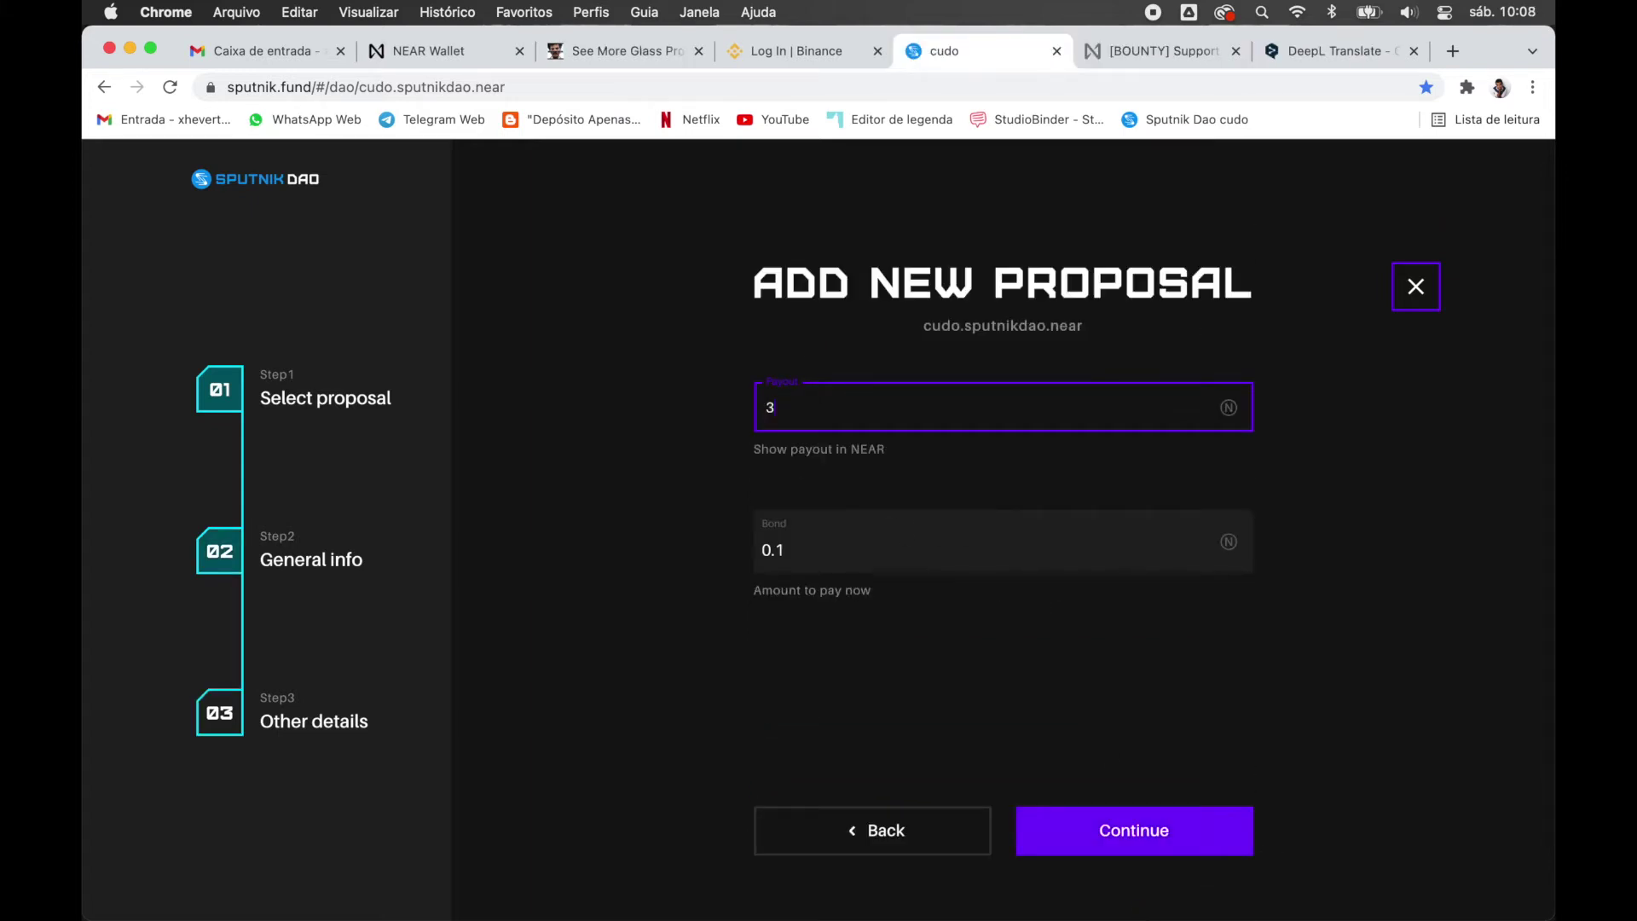
left_click(1393, 413)
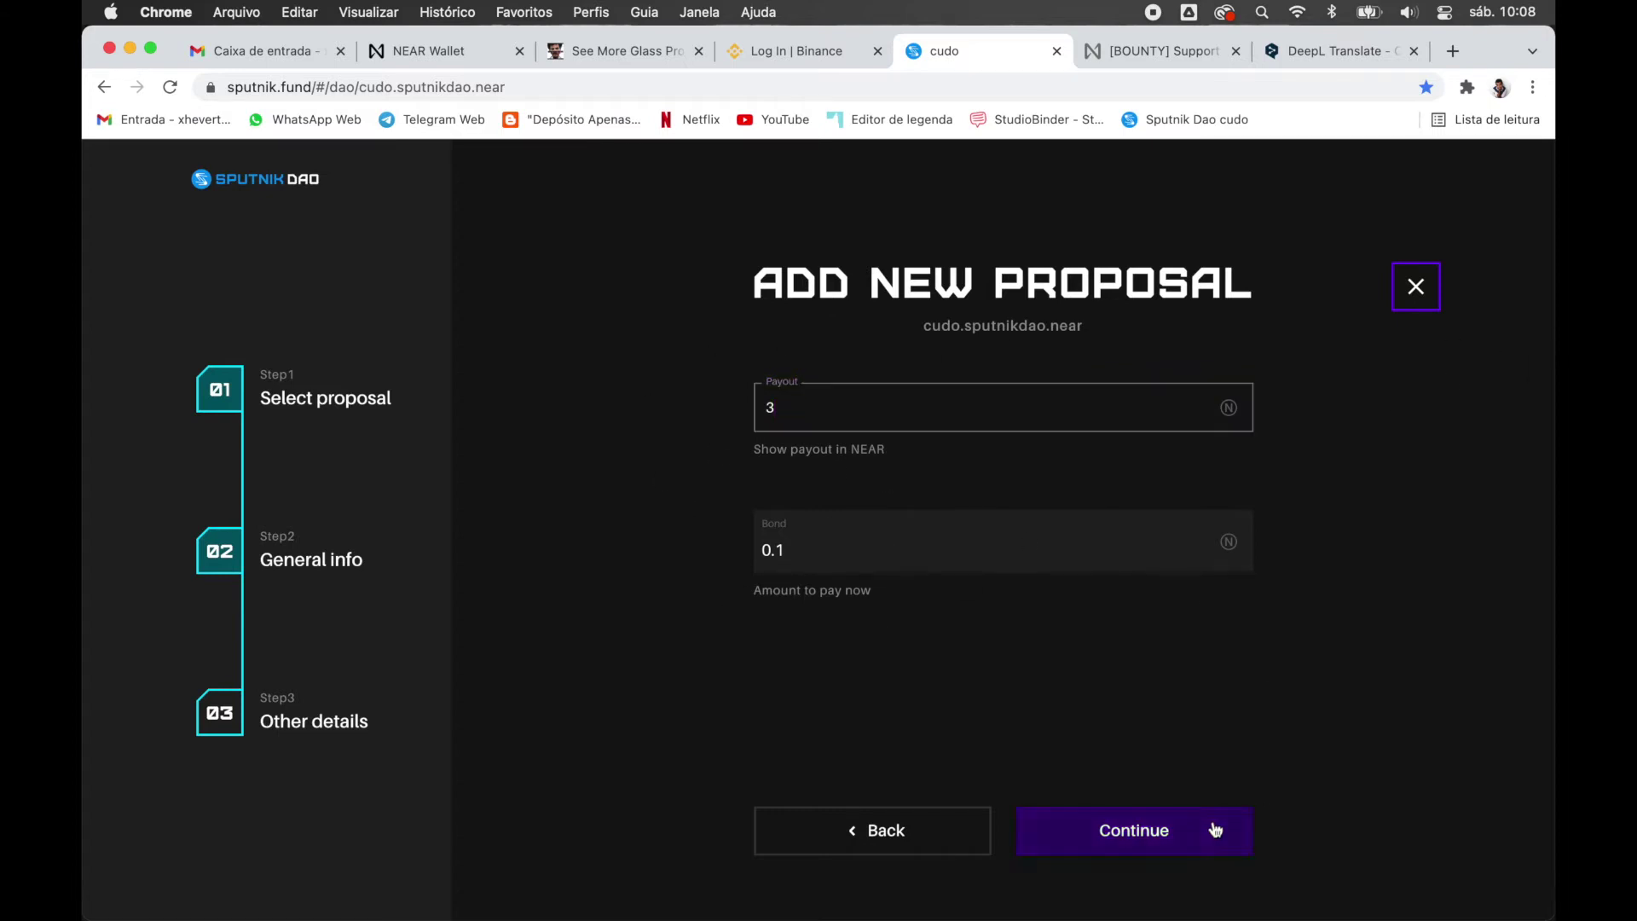
left_click(1155, 846)
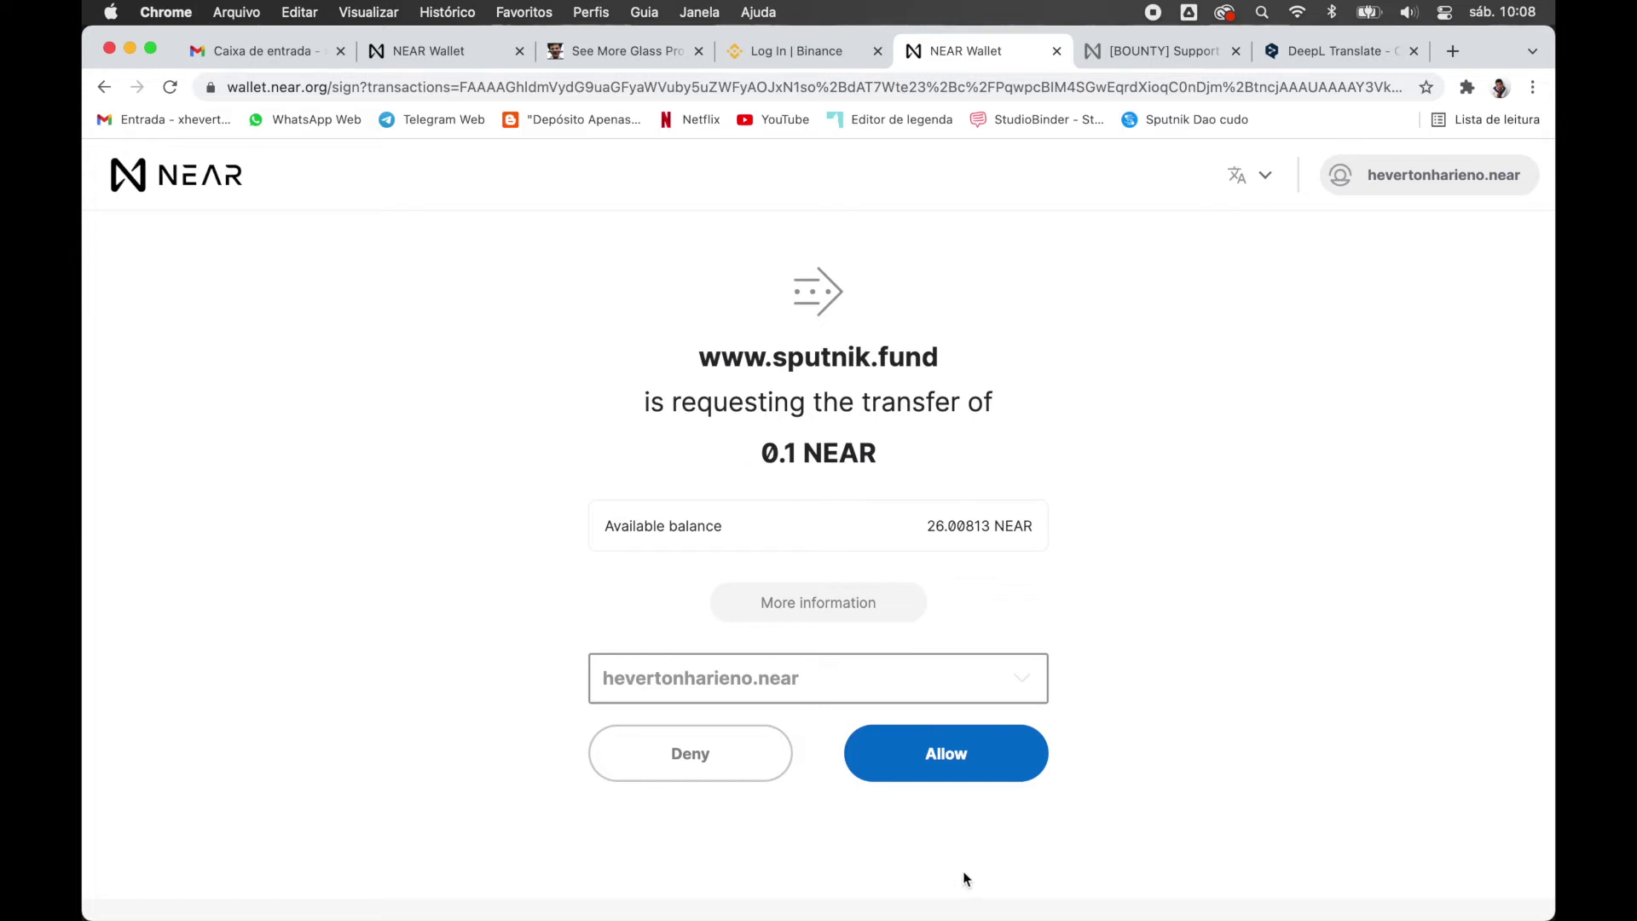
Allow the 0.1 NEAR bond transfer on the NEAR Wallet request page
left_click(964, 760)
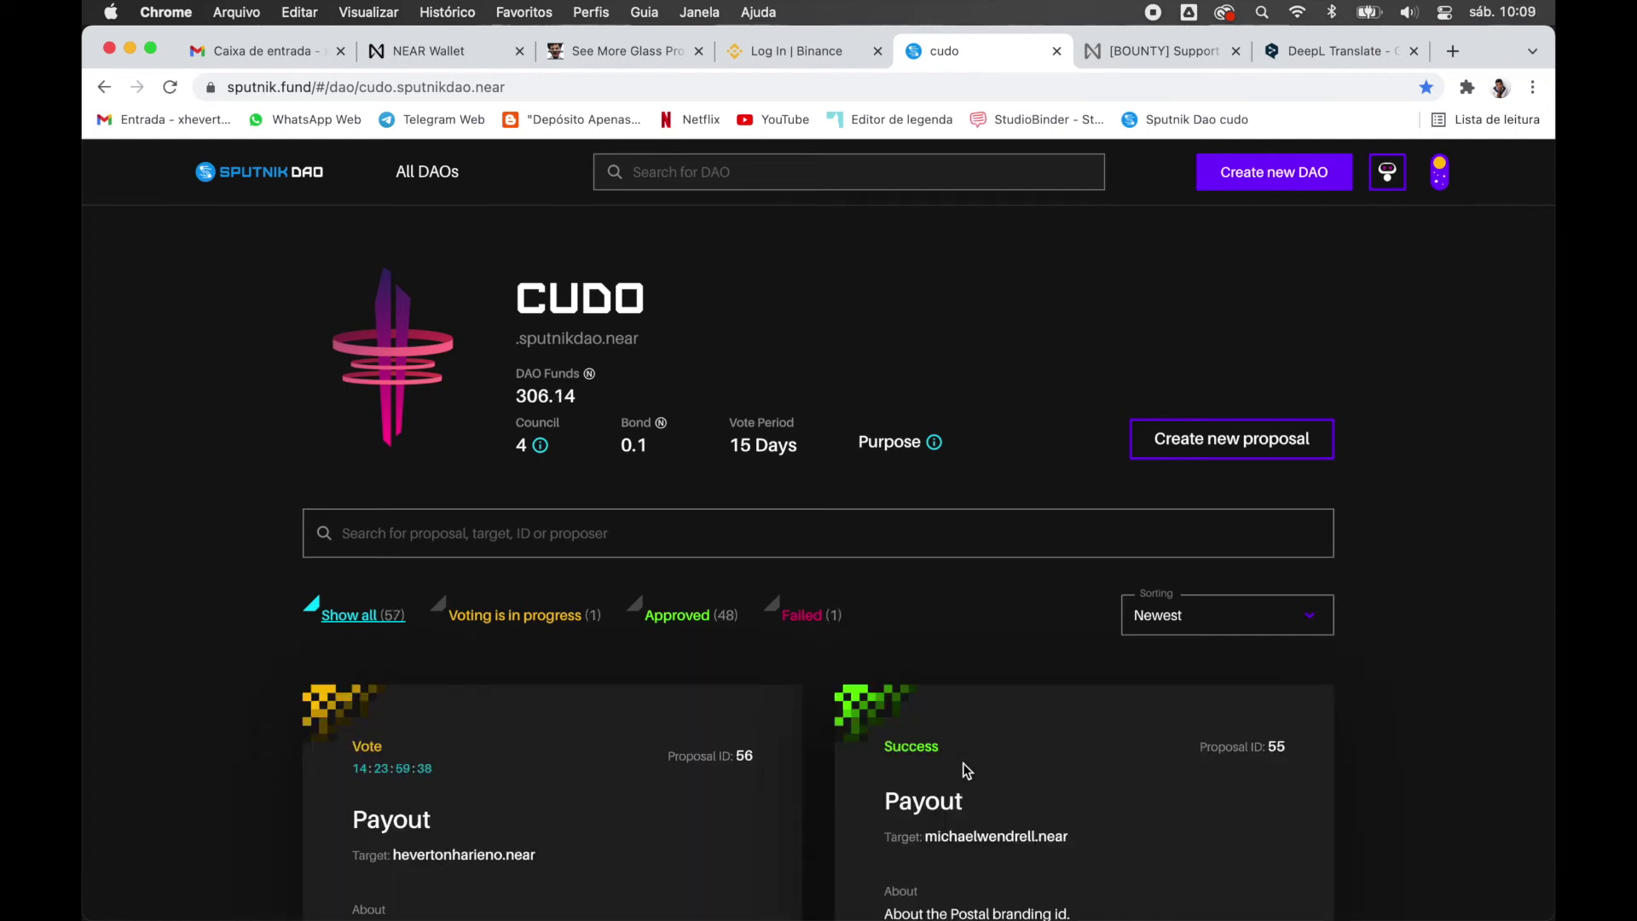
Approve payout proposal 56, then switch to the NEAR Wallet to view balances
scroll(966, 770, "down", 4)
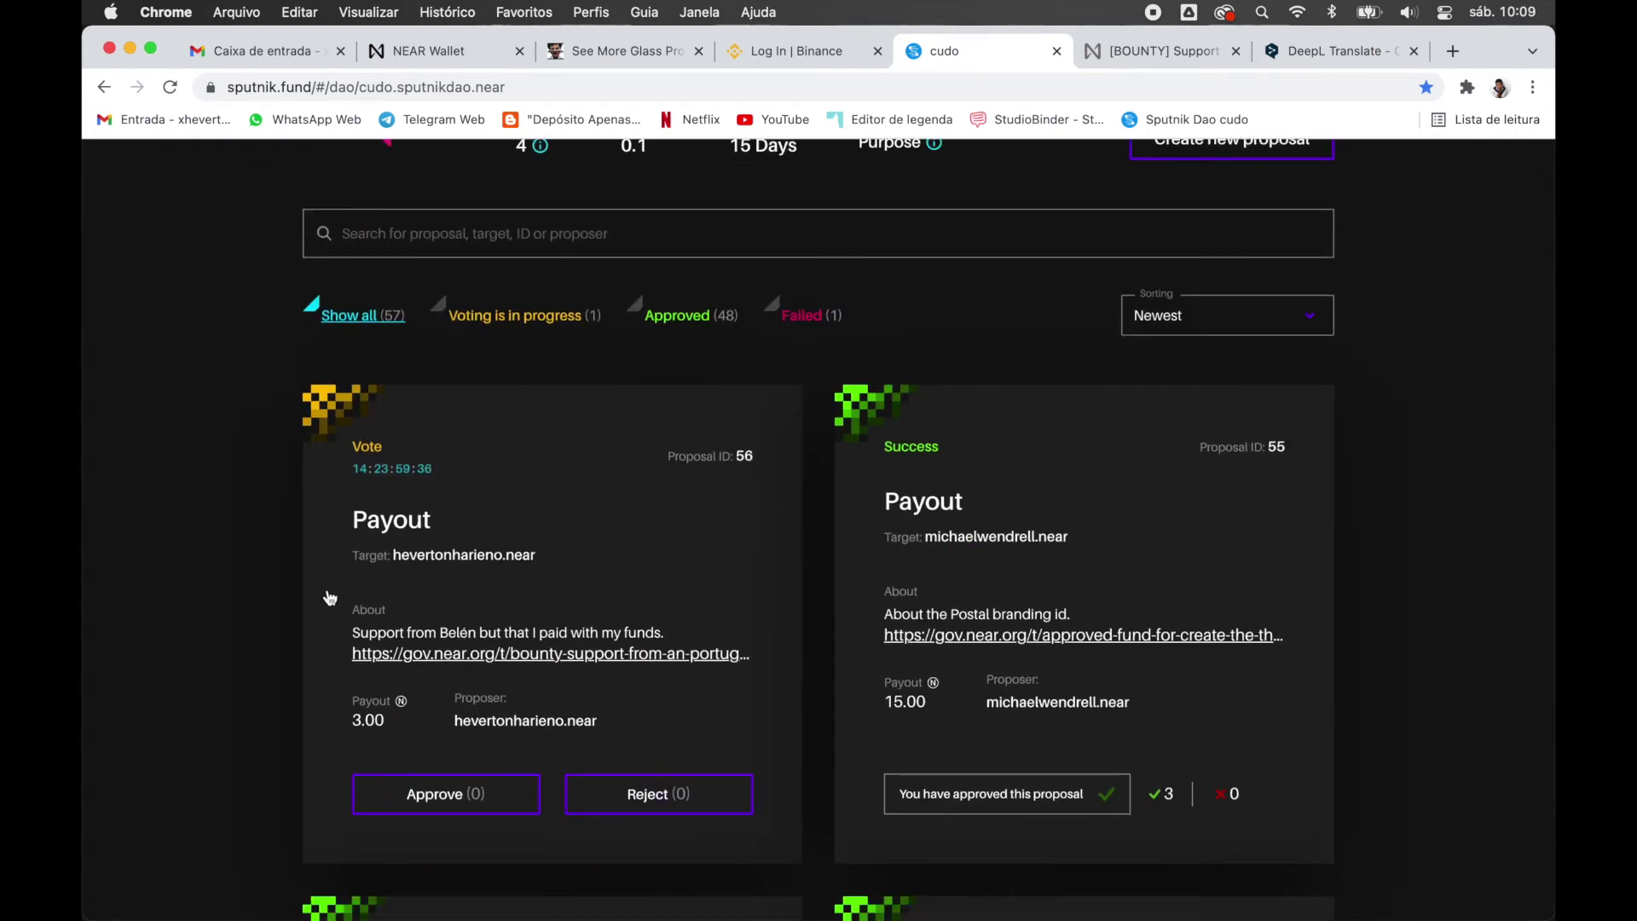
scroll(537, 579, "down", 1)
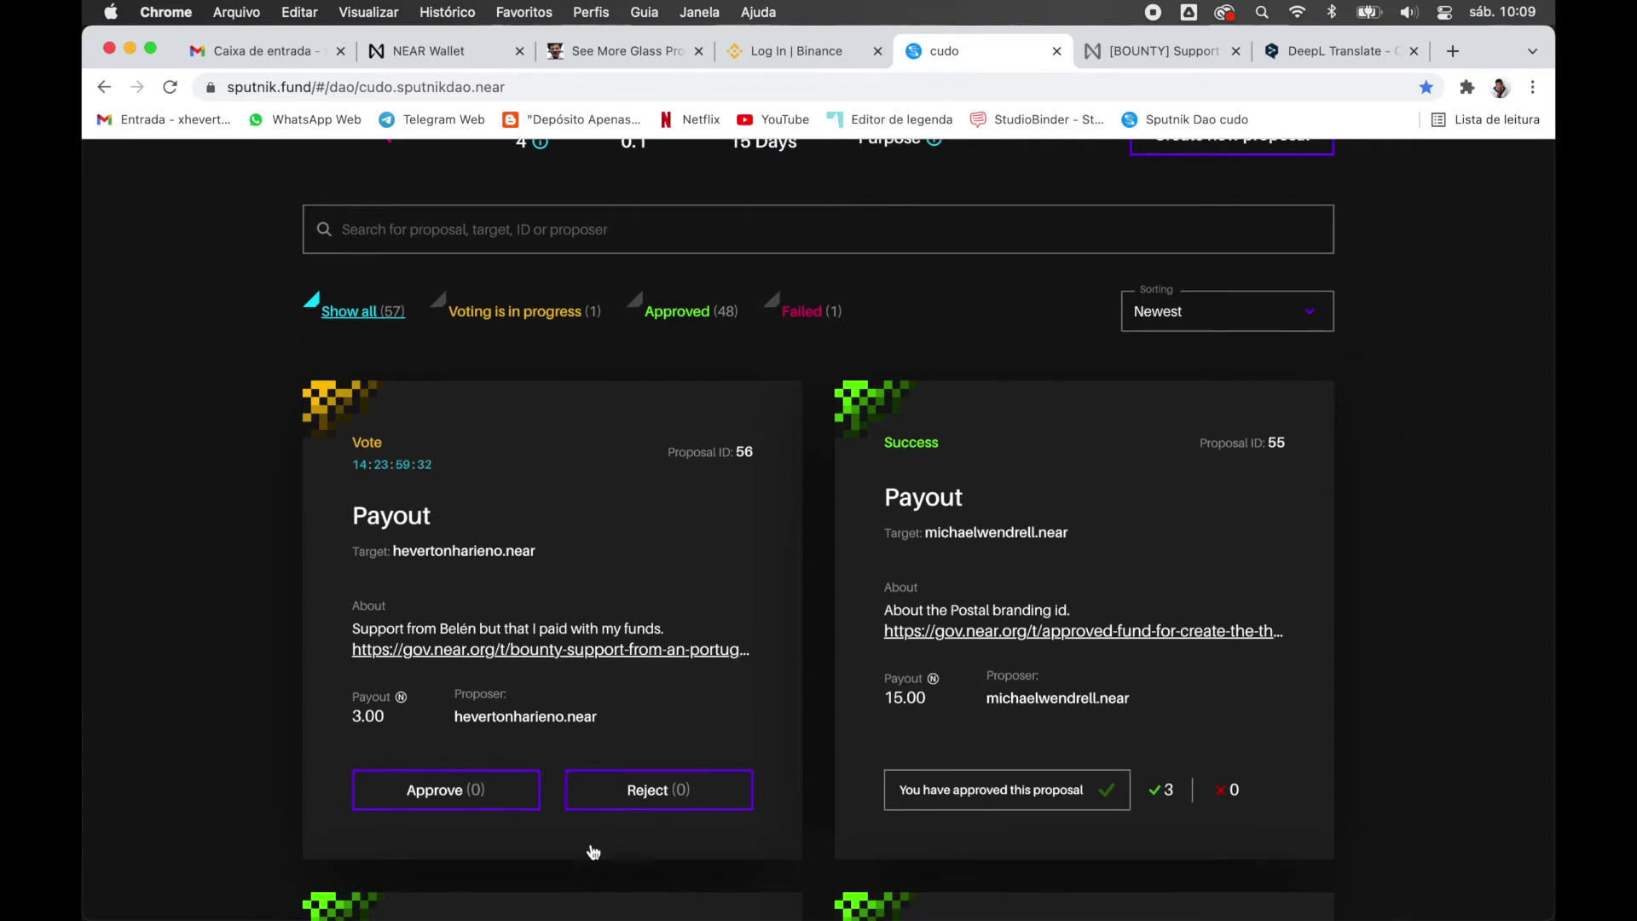
left_click(486, 802)
left_click(431, 49)
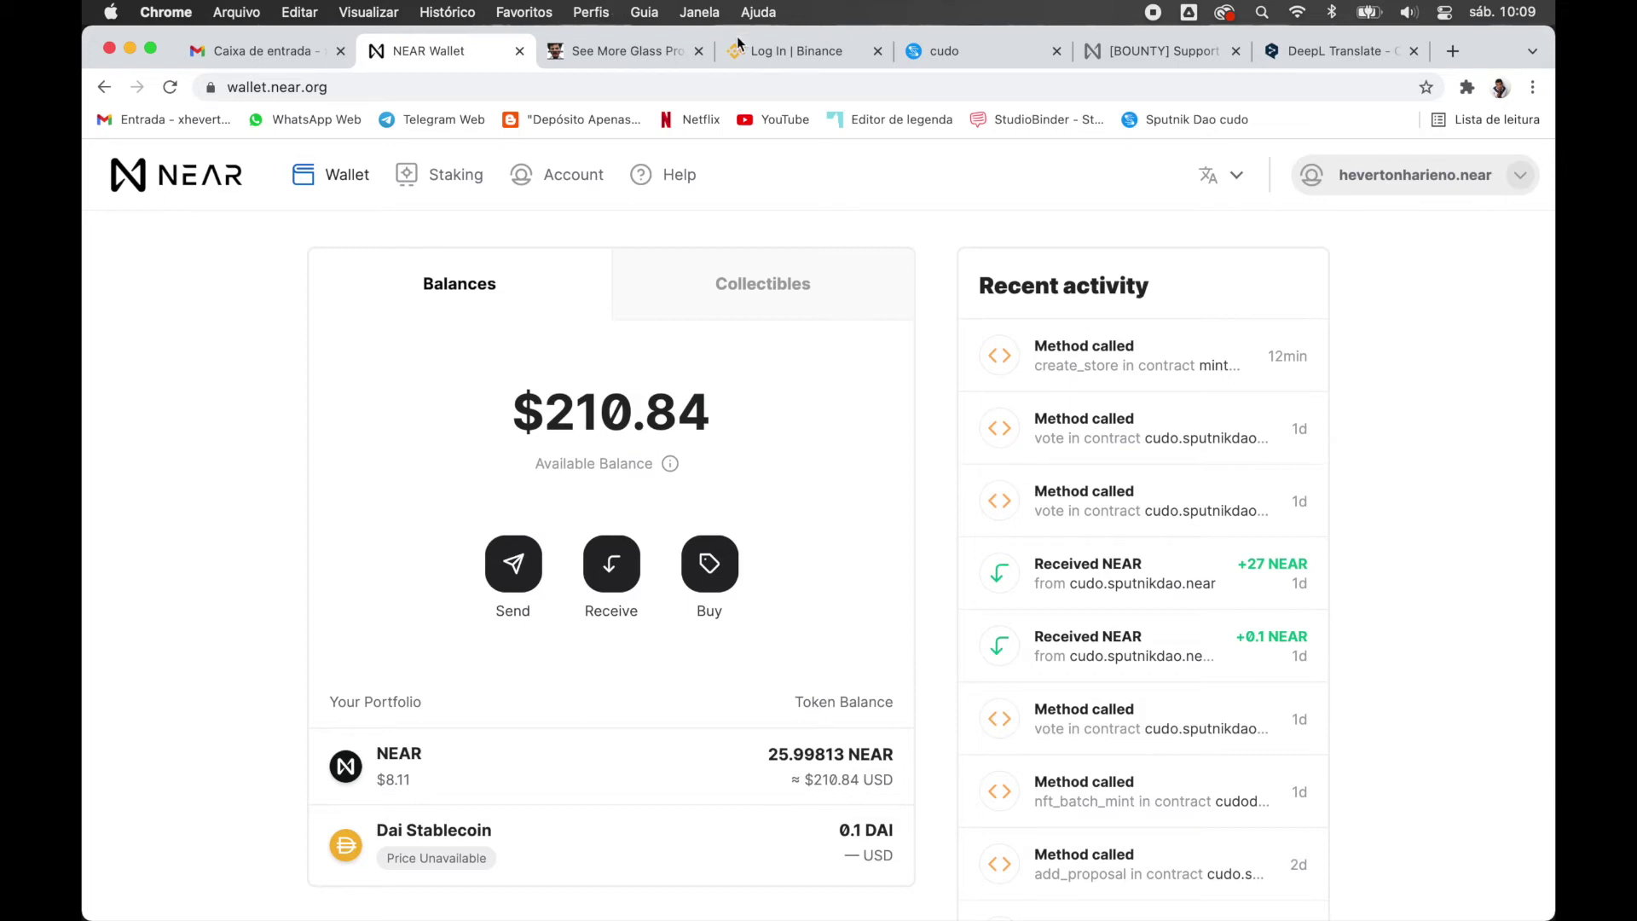
Log in to Binance, solving the slider puzzle and entering the SMS verification code
left_click(801, 58)
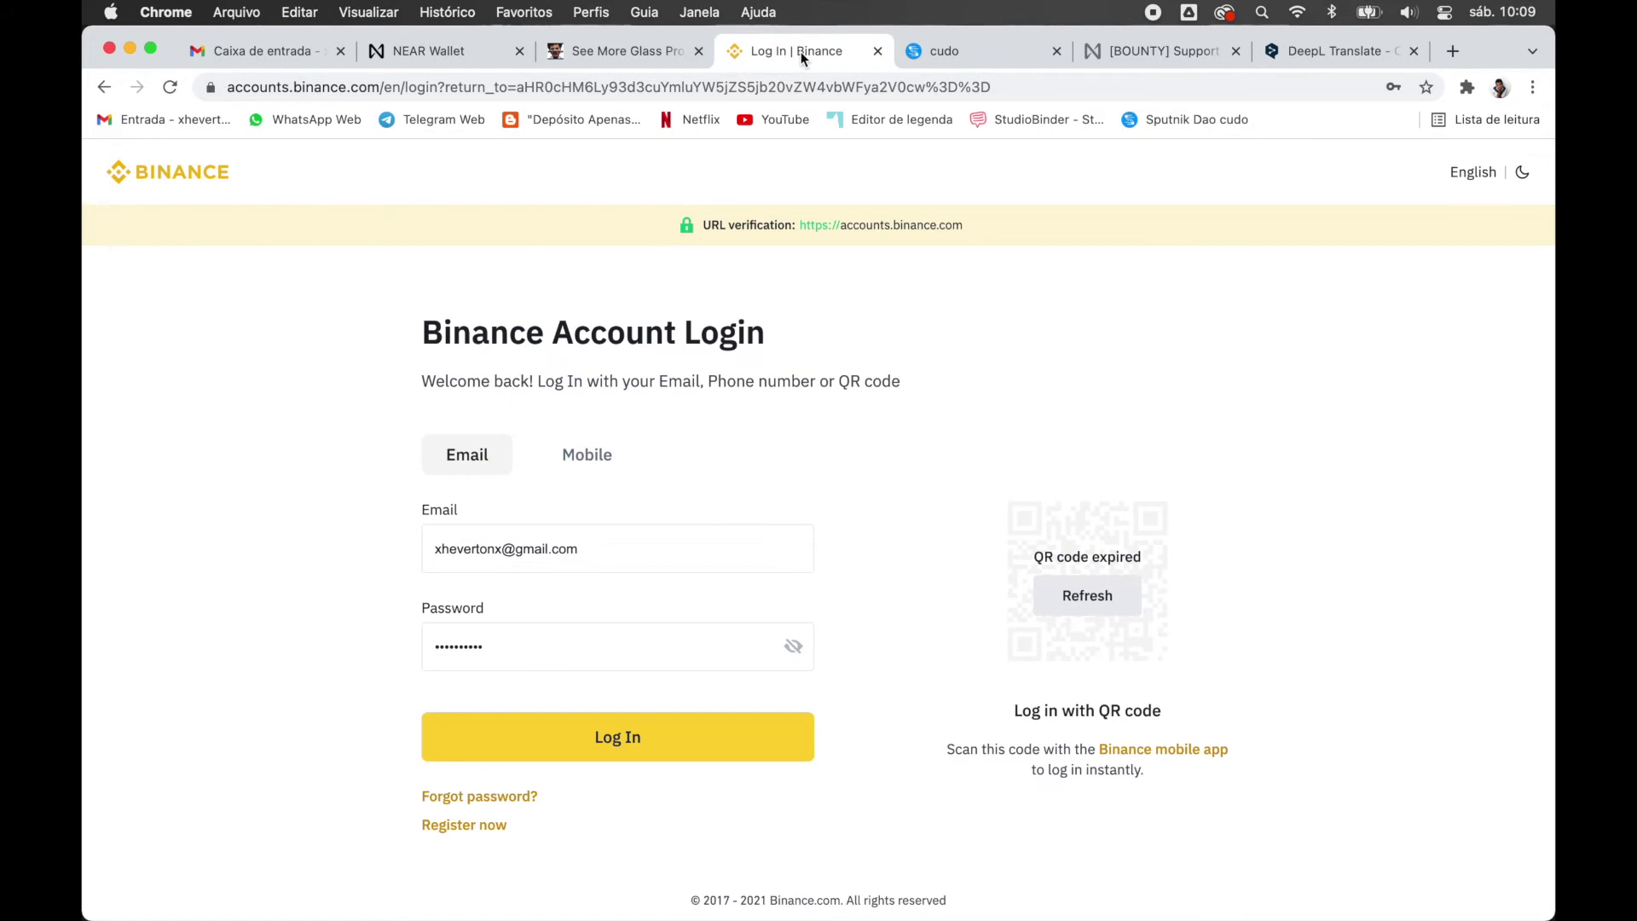
left_click(606, 735)
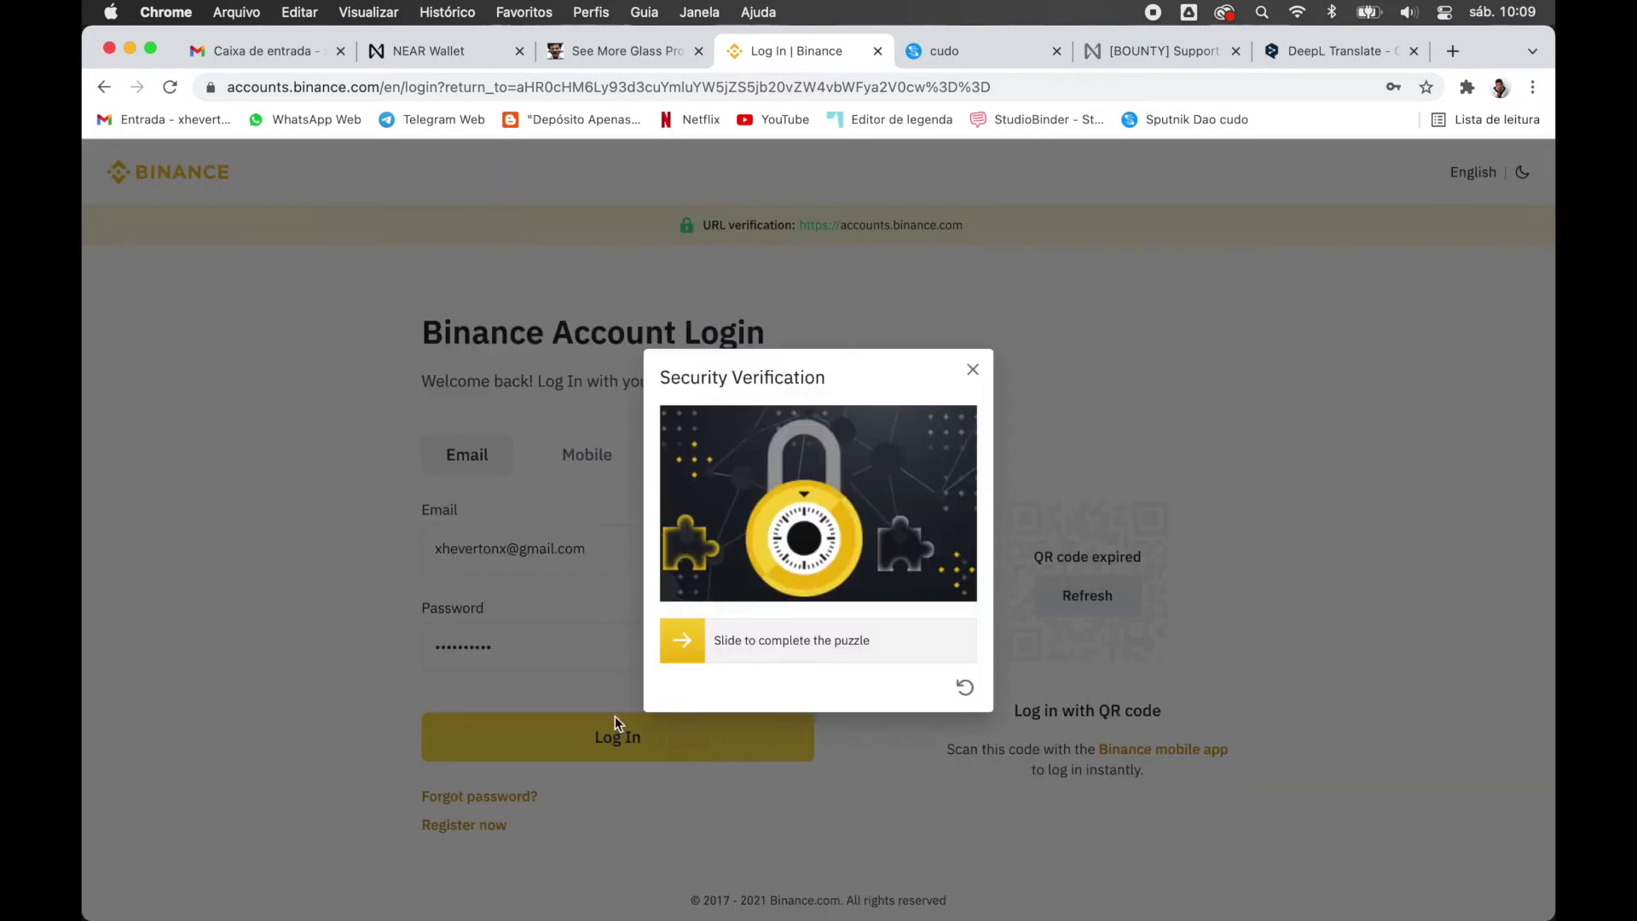
left_click_drag(695, 644, 924, 665)
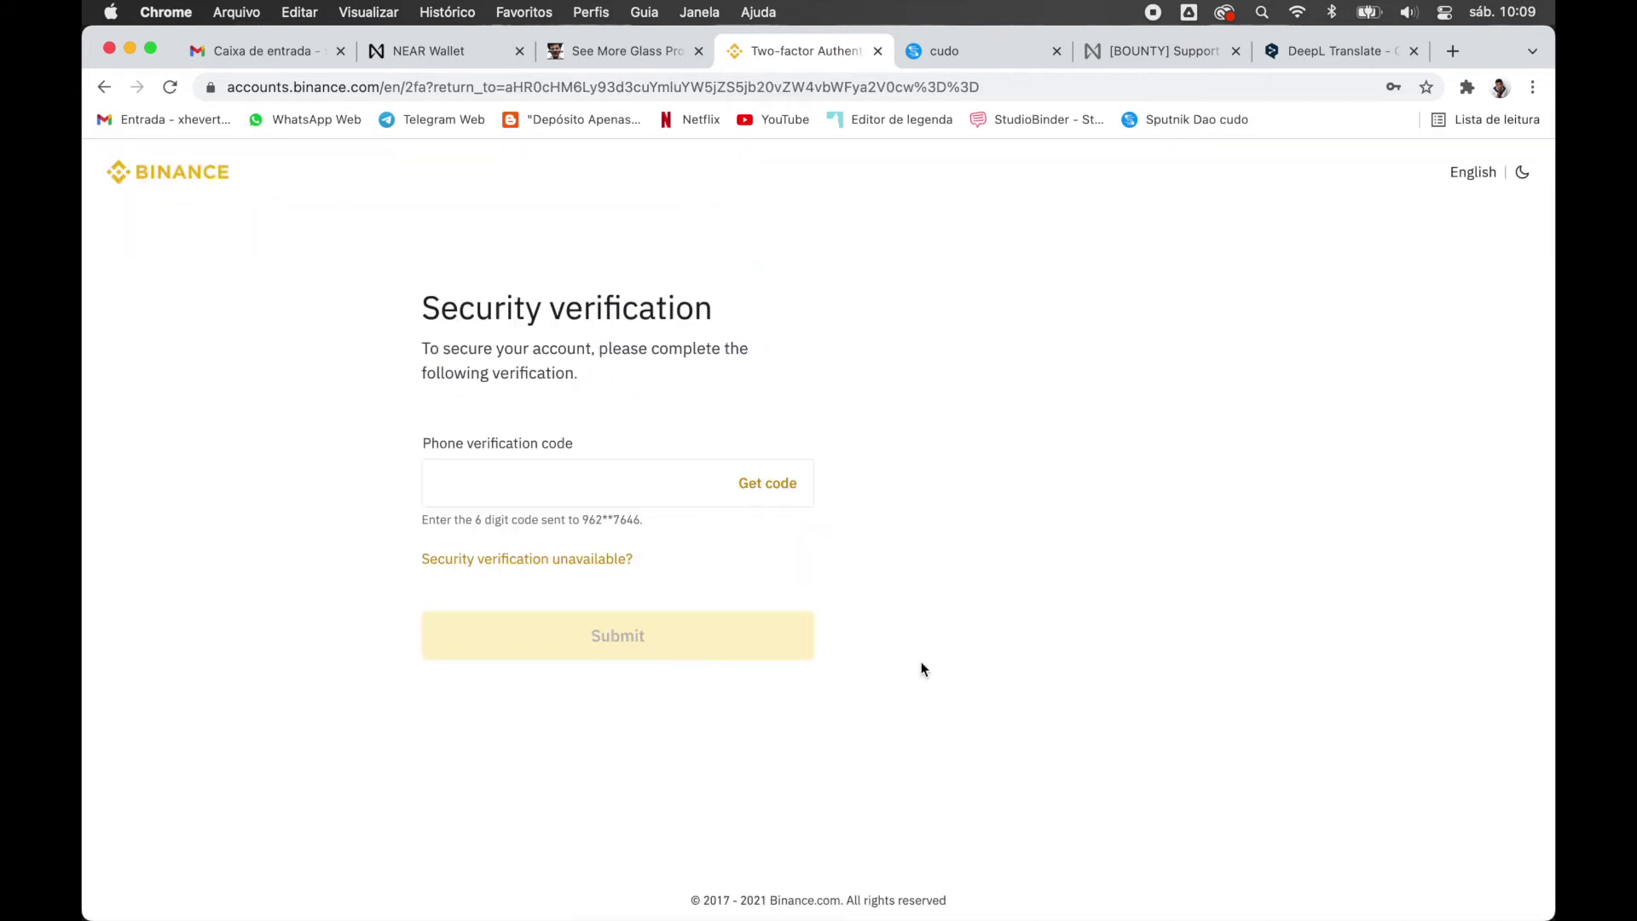
left_click(774, 485)
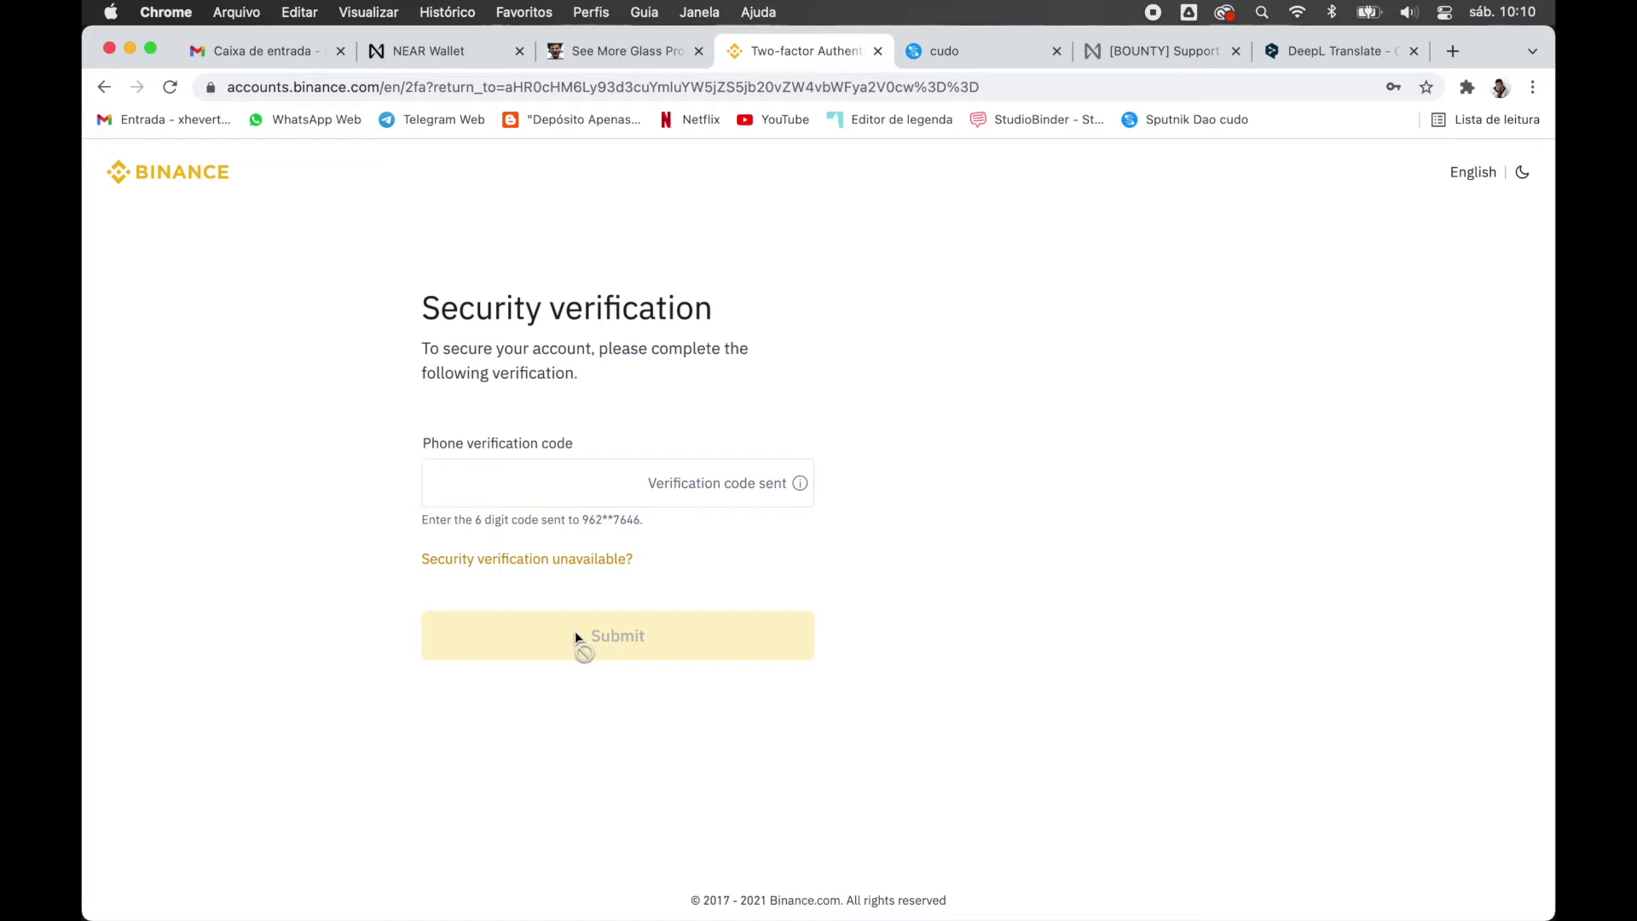
left_click(467, 475)
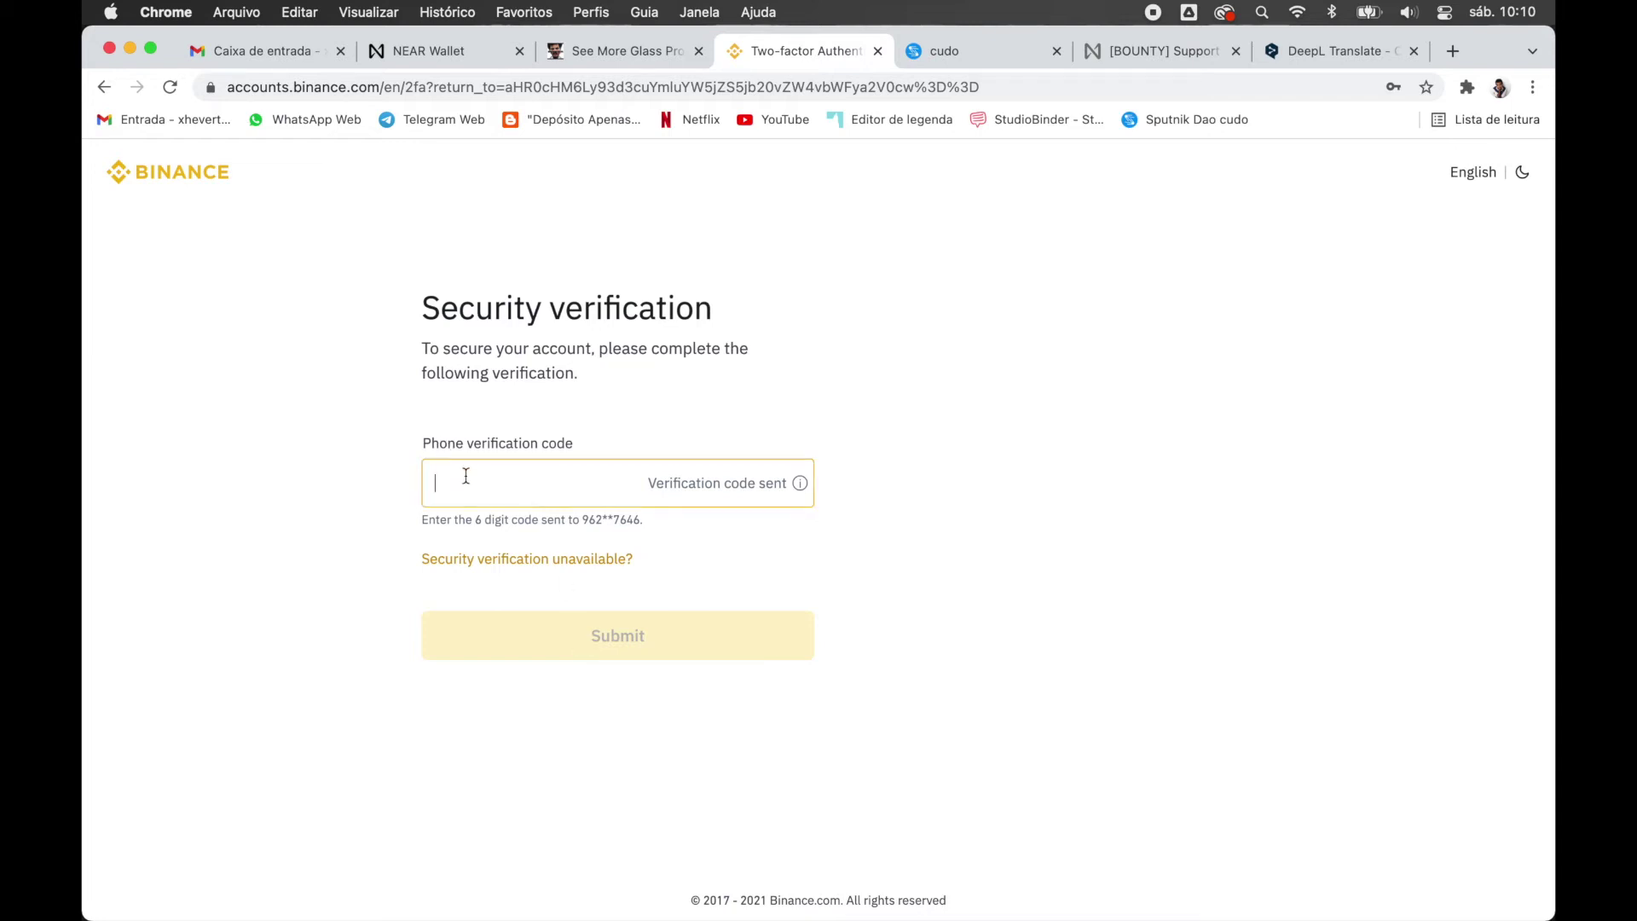
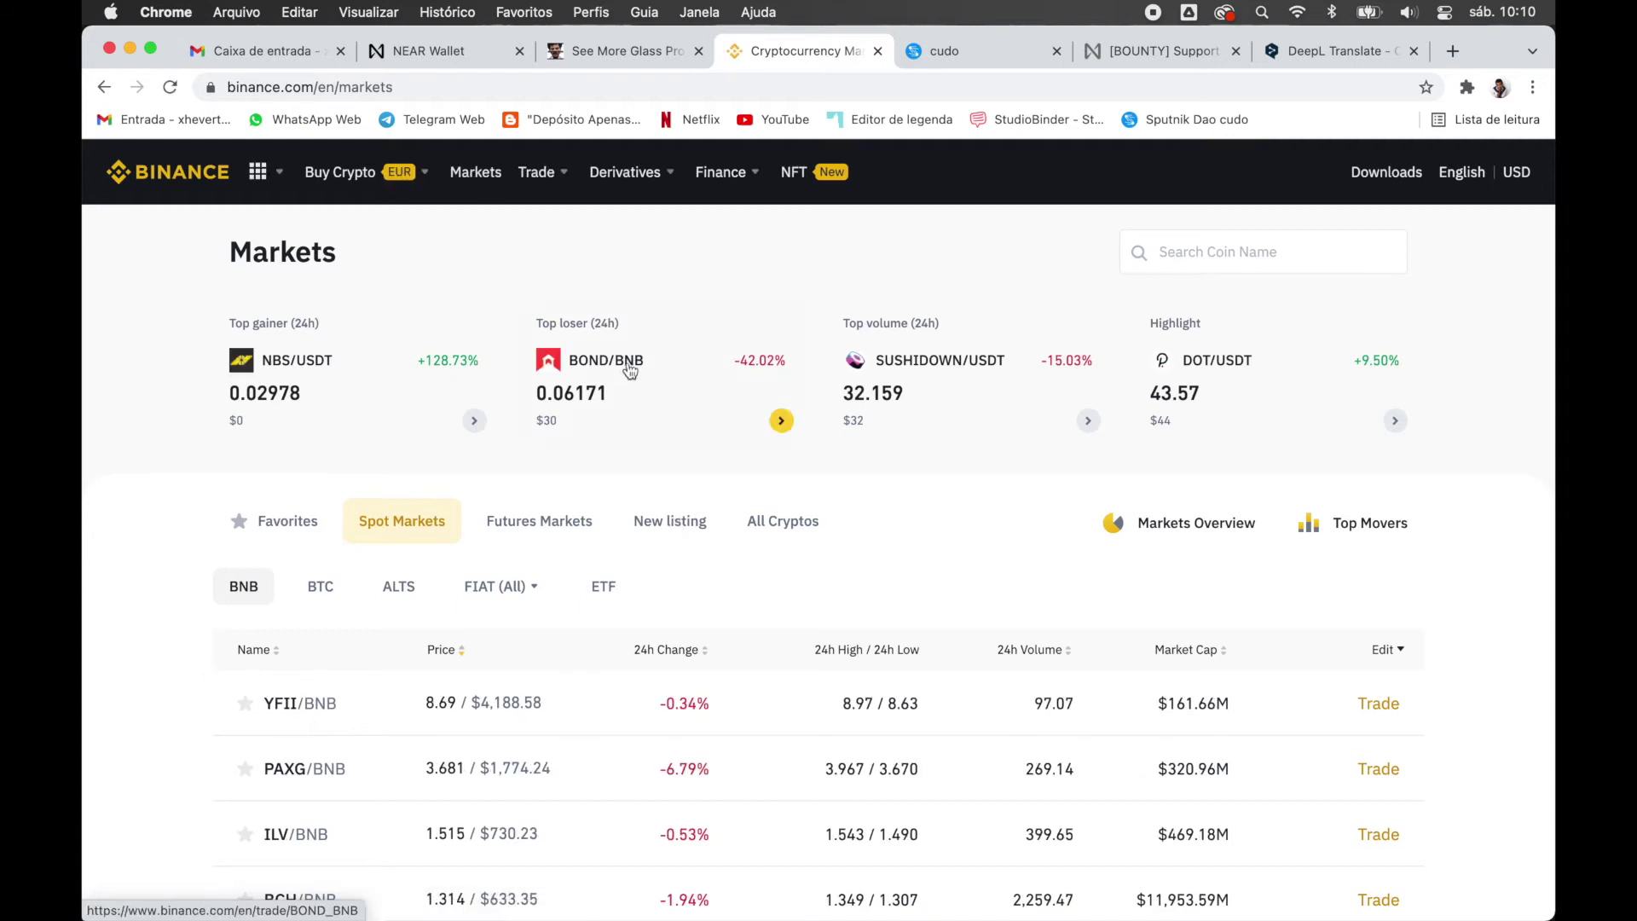
Go to Wallet > Overview and bring up the Deposit options dialog
mouse_move(1136, 177)
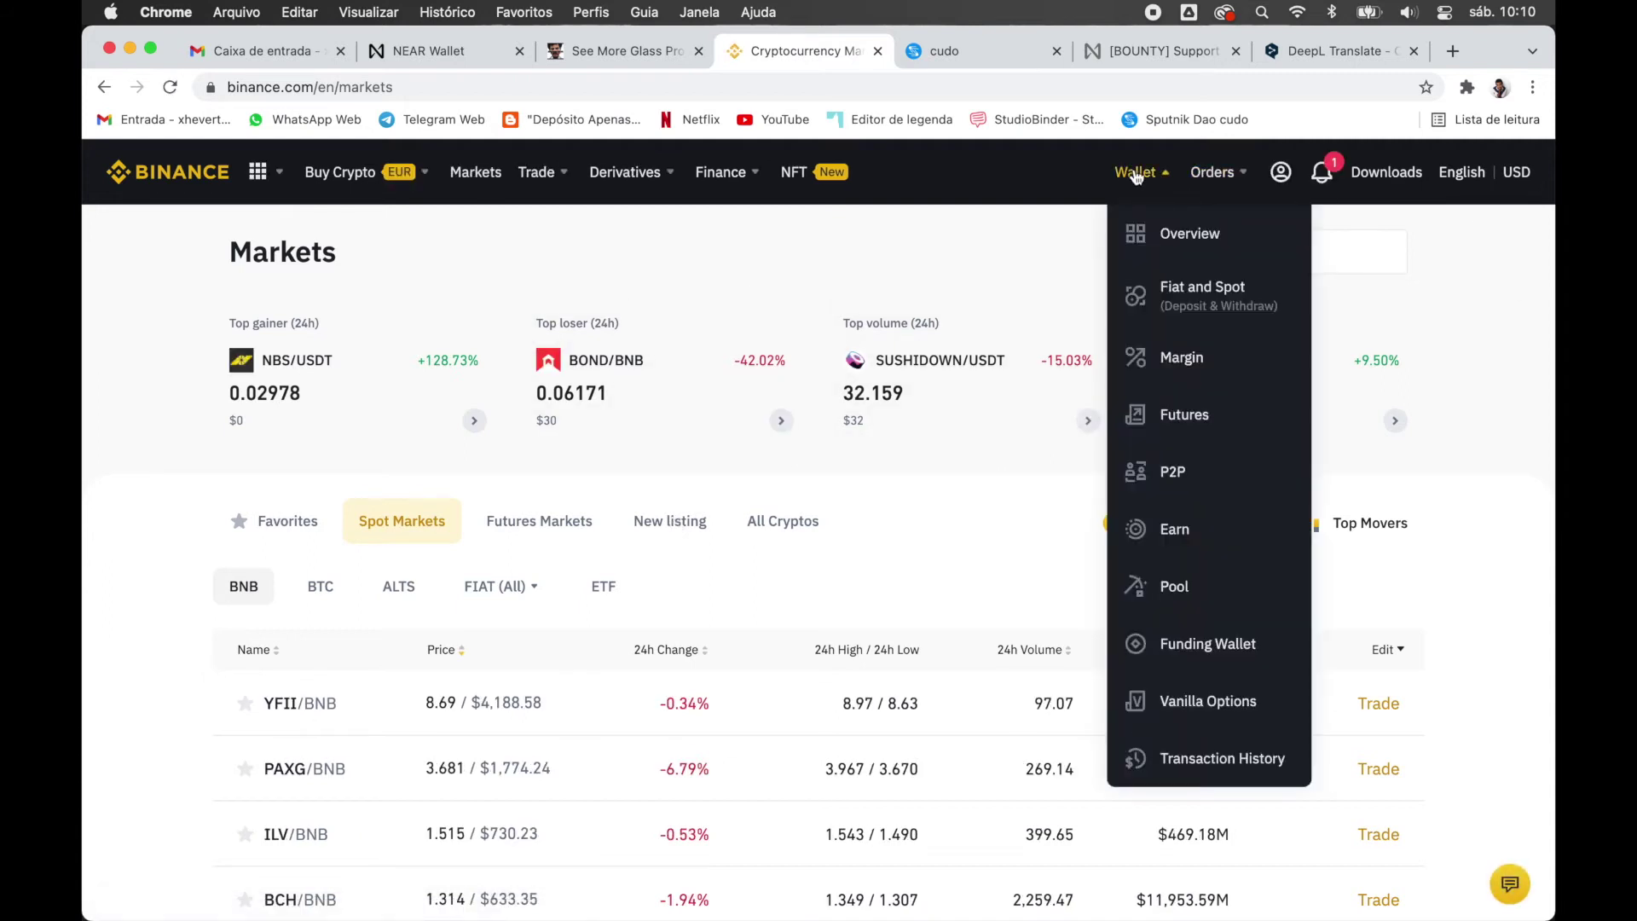
mouse_move(1324, 178)
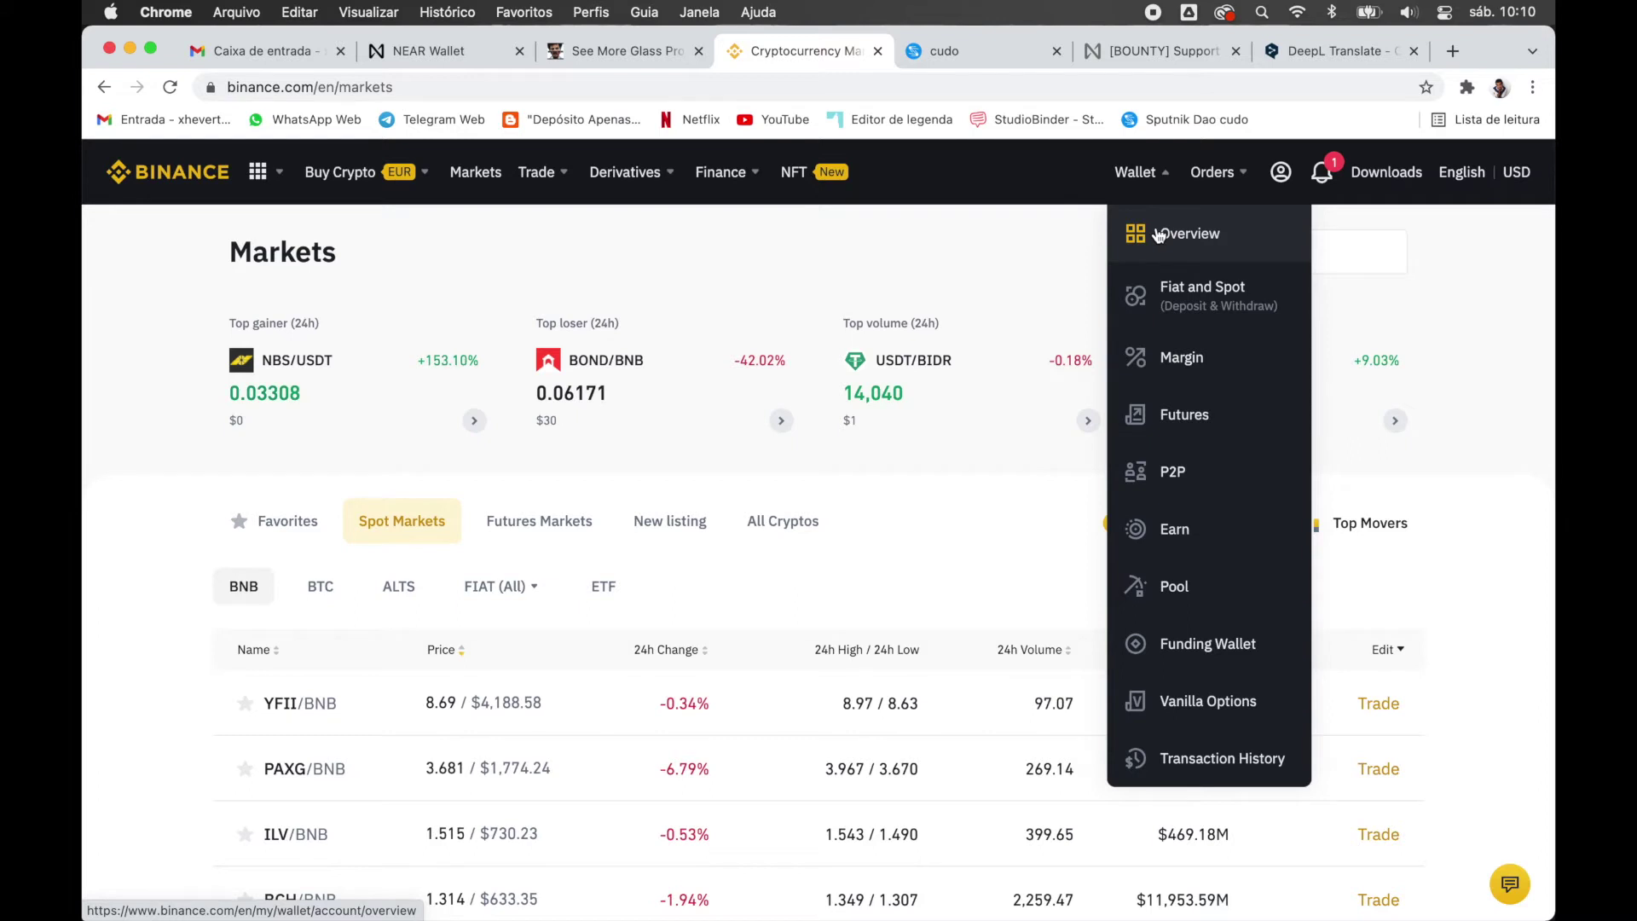
left_click(1158, 235)
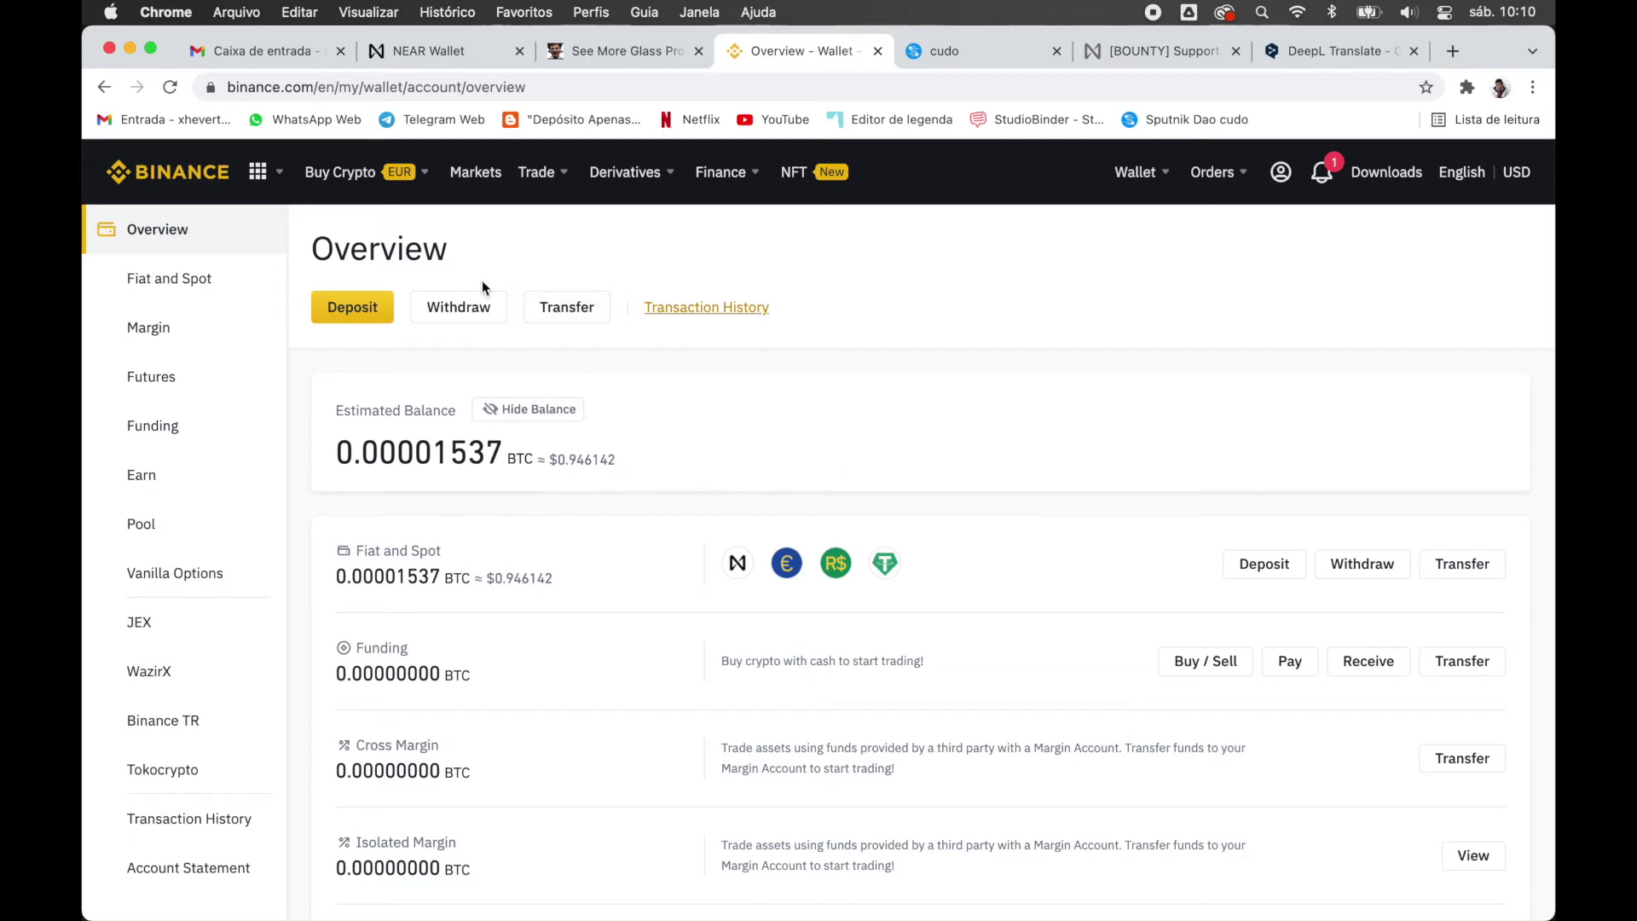
left_click(369, 308)
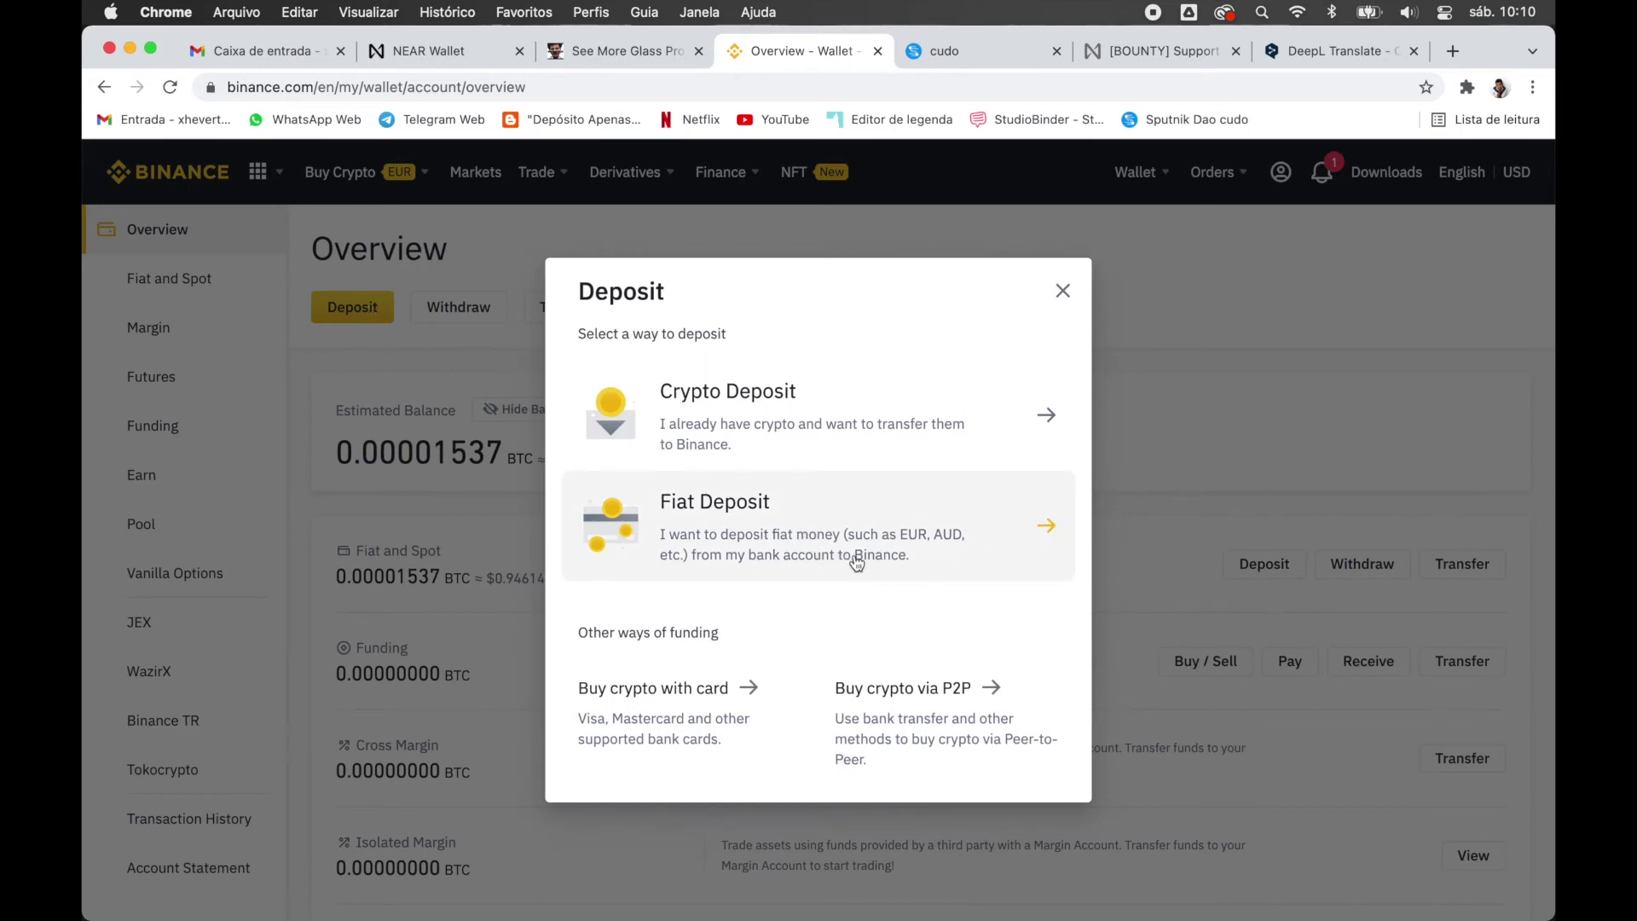
Choose crypto deposit, select NEAR on the NEAR Protocol network, and copy the address
left_click(826, 399)
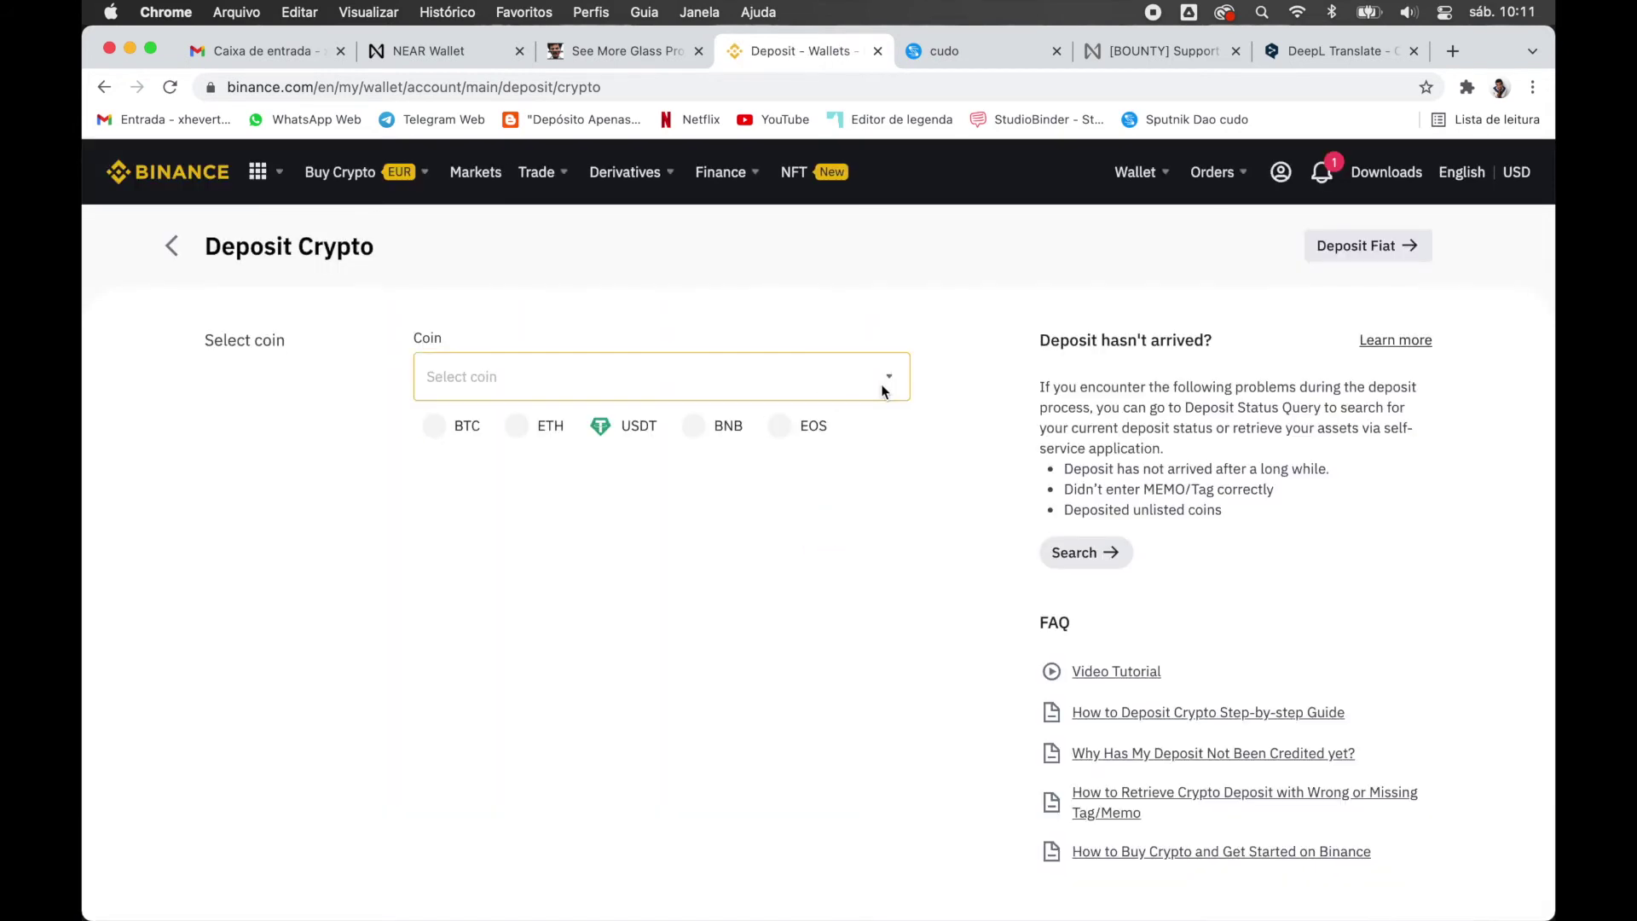
left_click(882, 378)
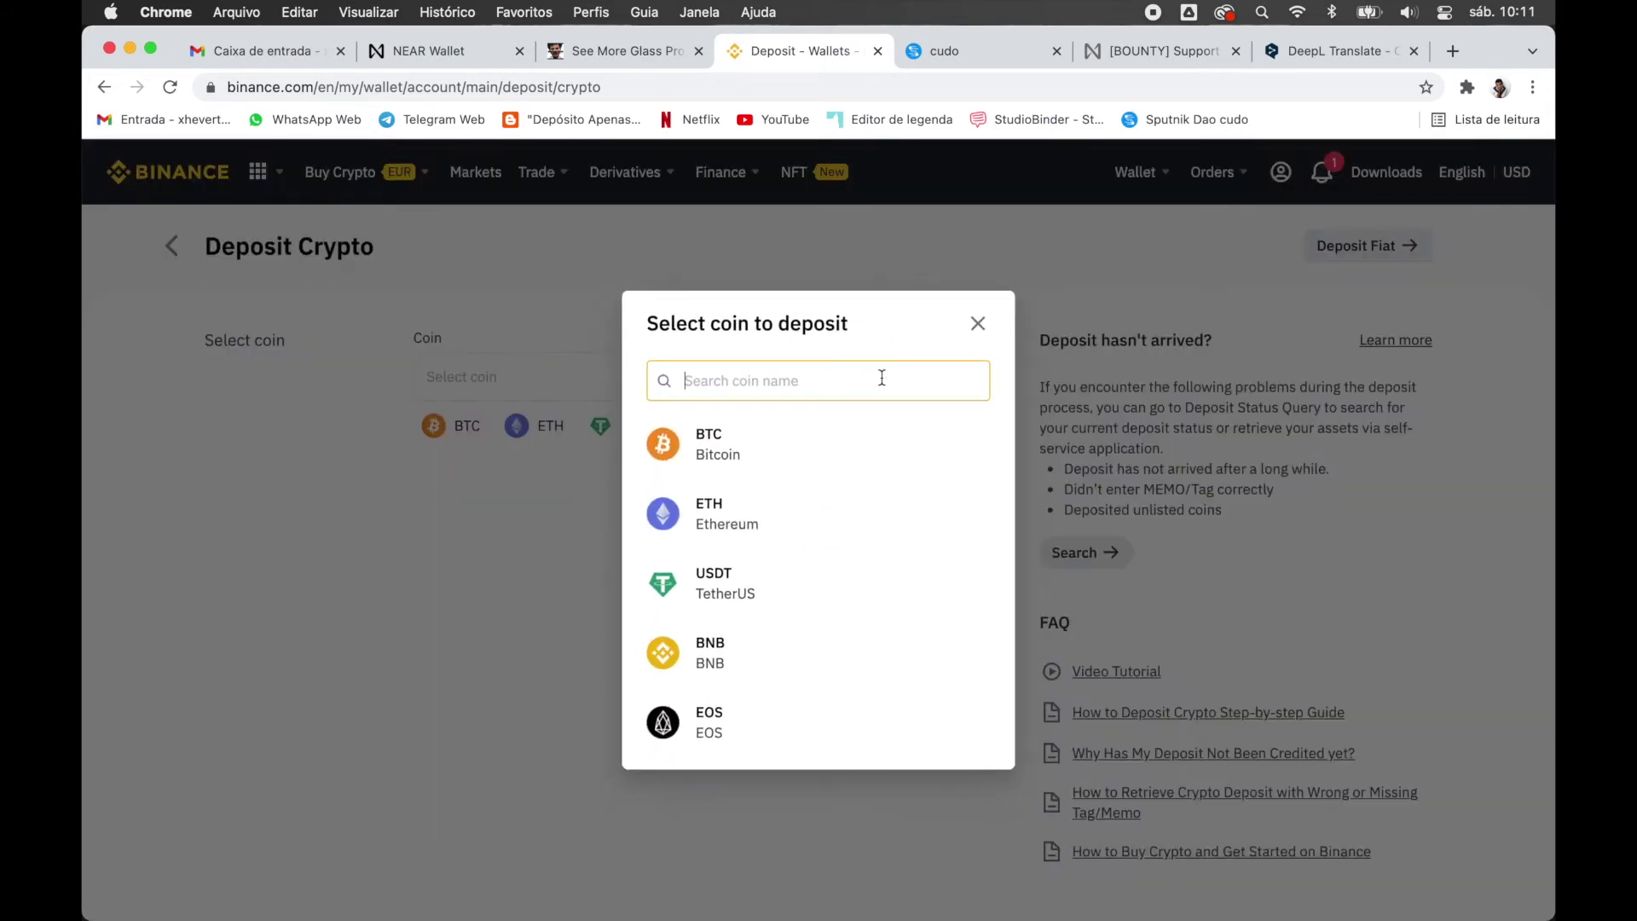
type("near")
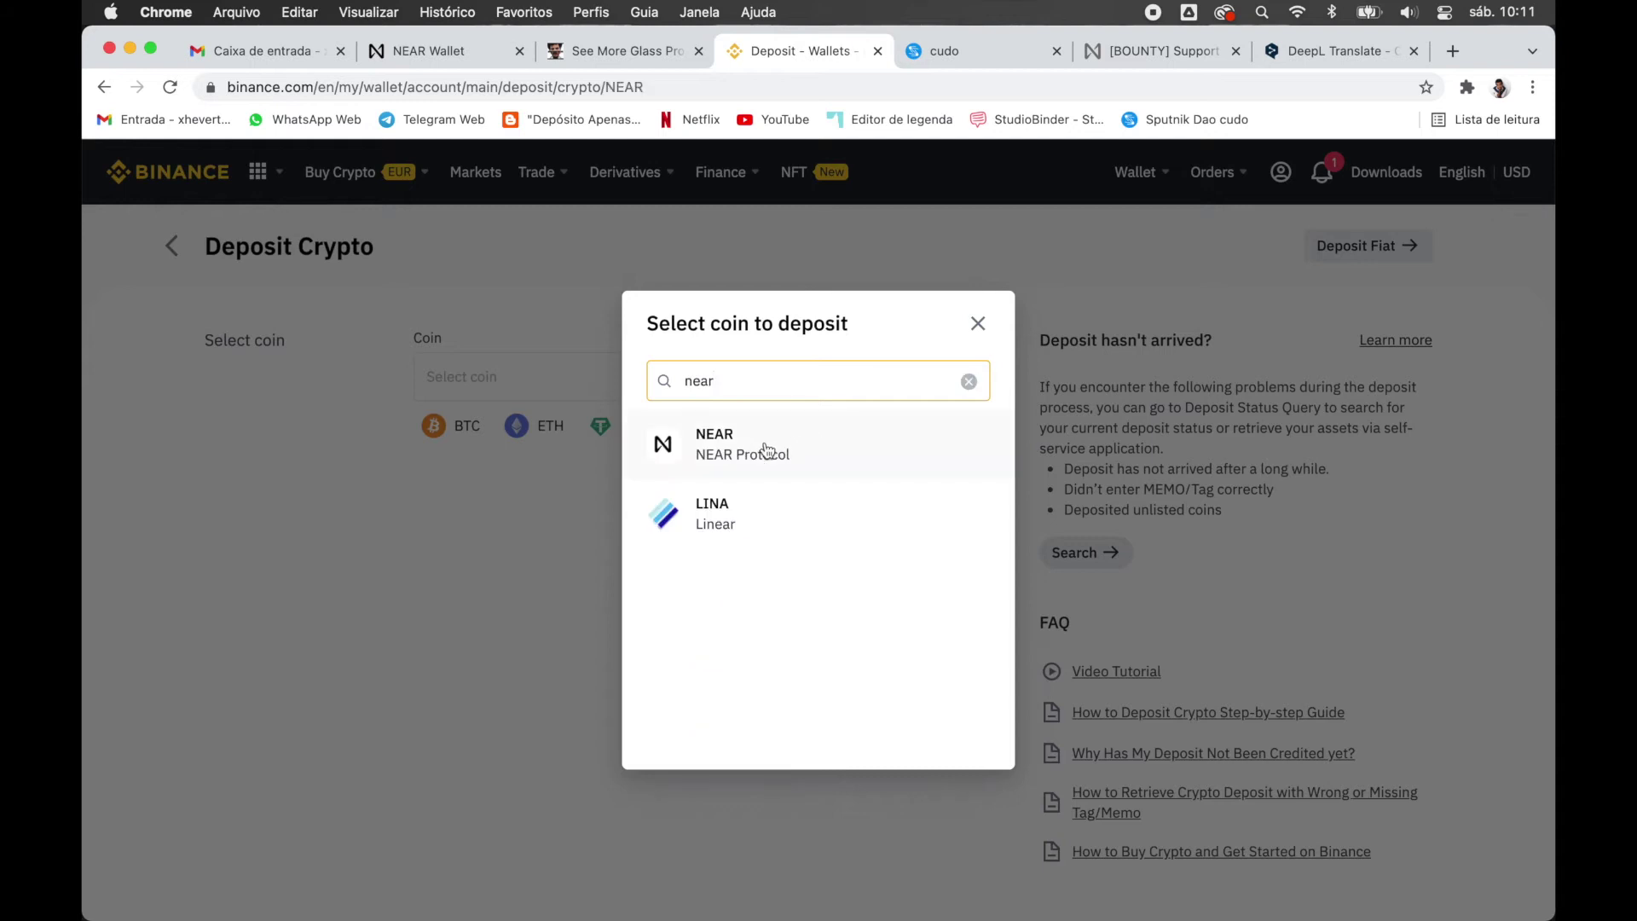
left_click(765, 445)
left_click(620, 484)
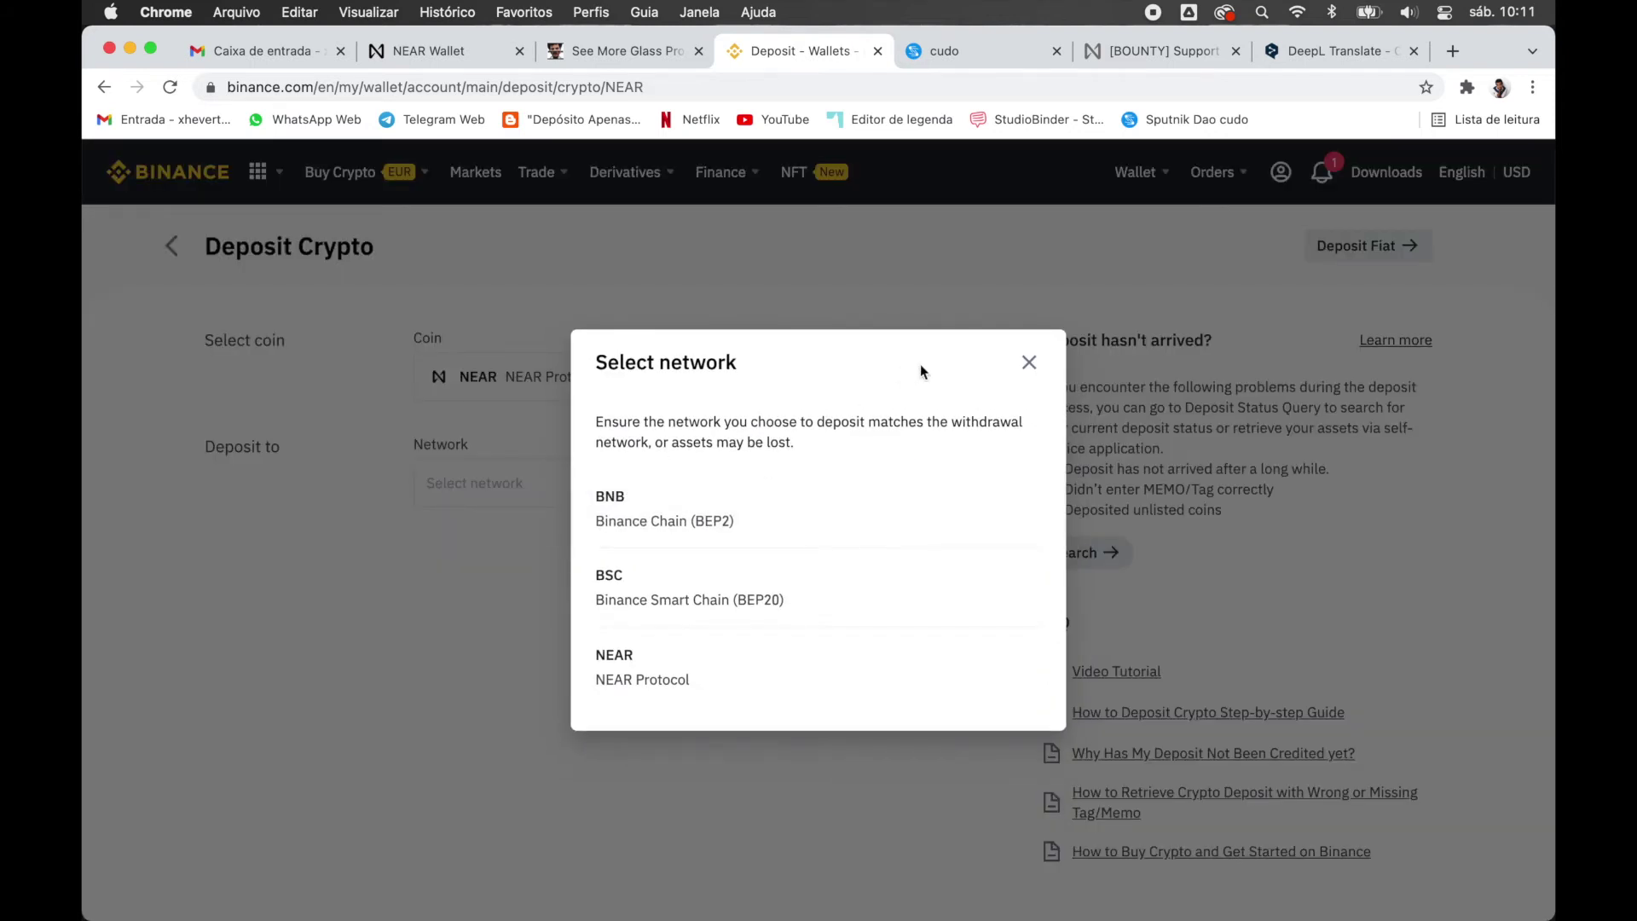
left_click(697, 678)
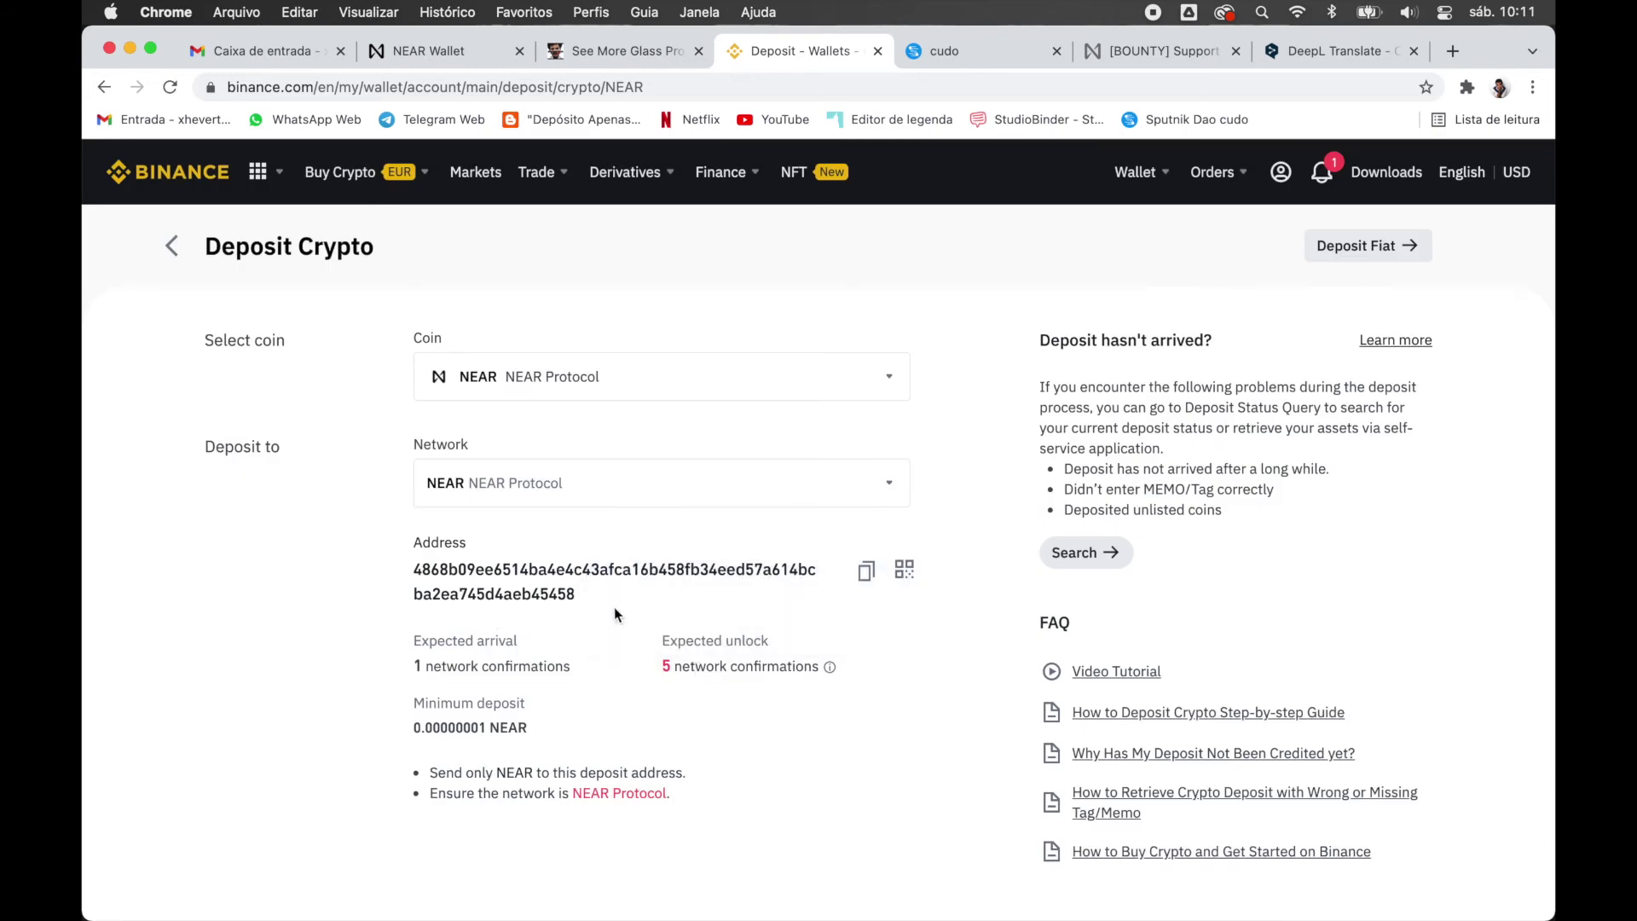
left_click(865, 573)
Start a send from the NEAR Wallet with an amount of 23 NEAR
left_click(445, 57)
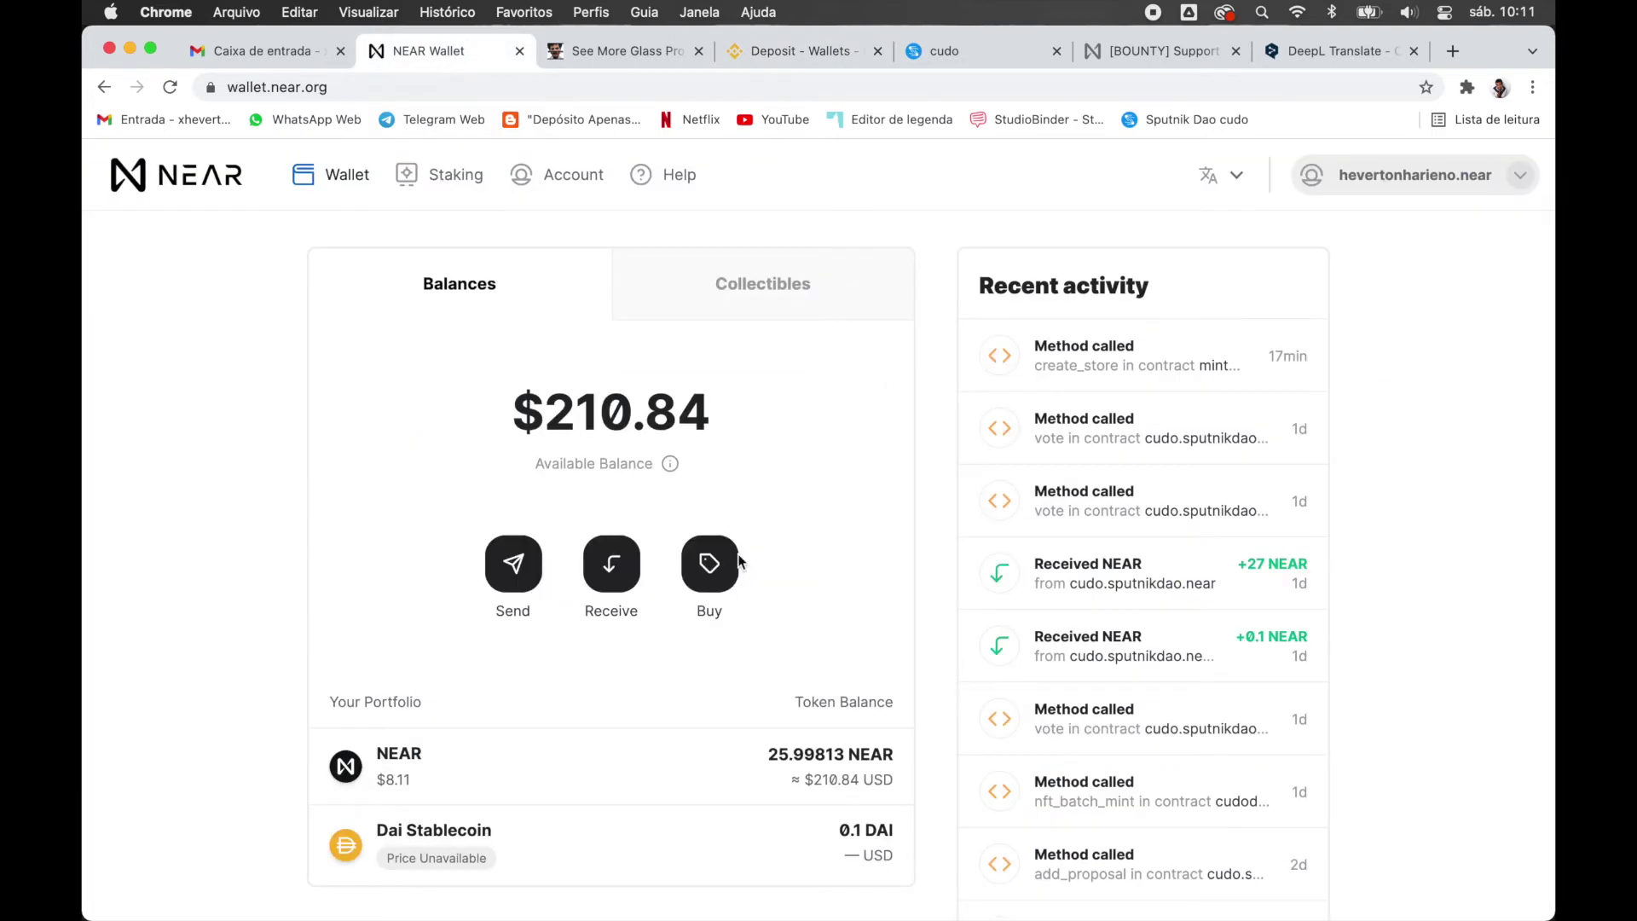
left_click(513, 560)
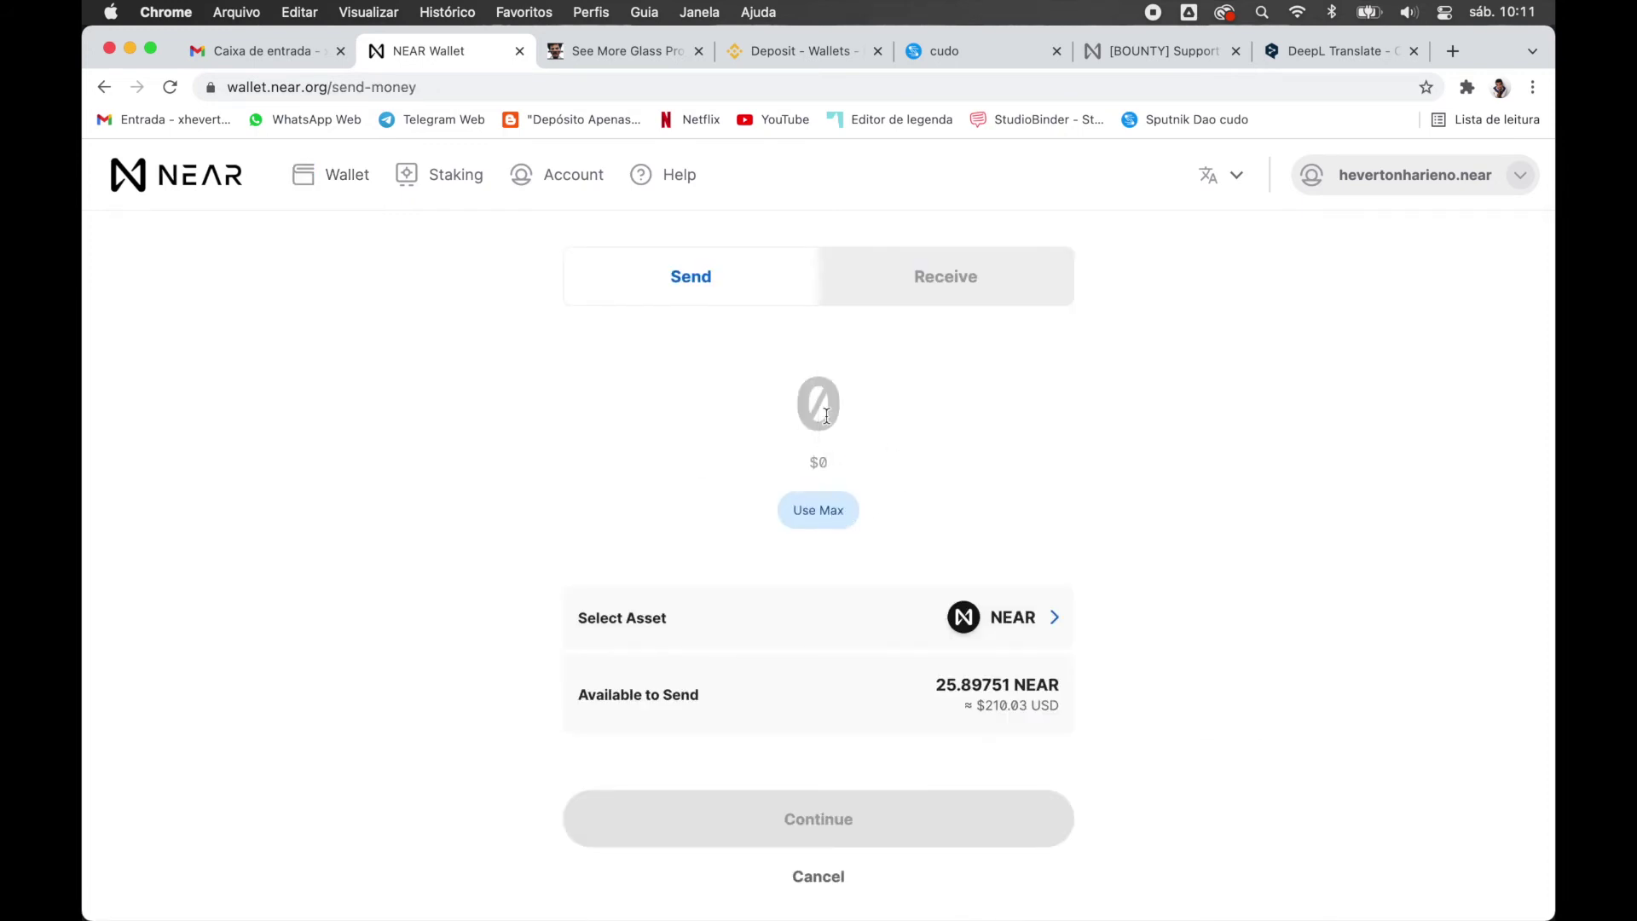
type("22")
key("BackSpace")
type("3")
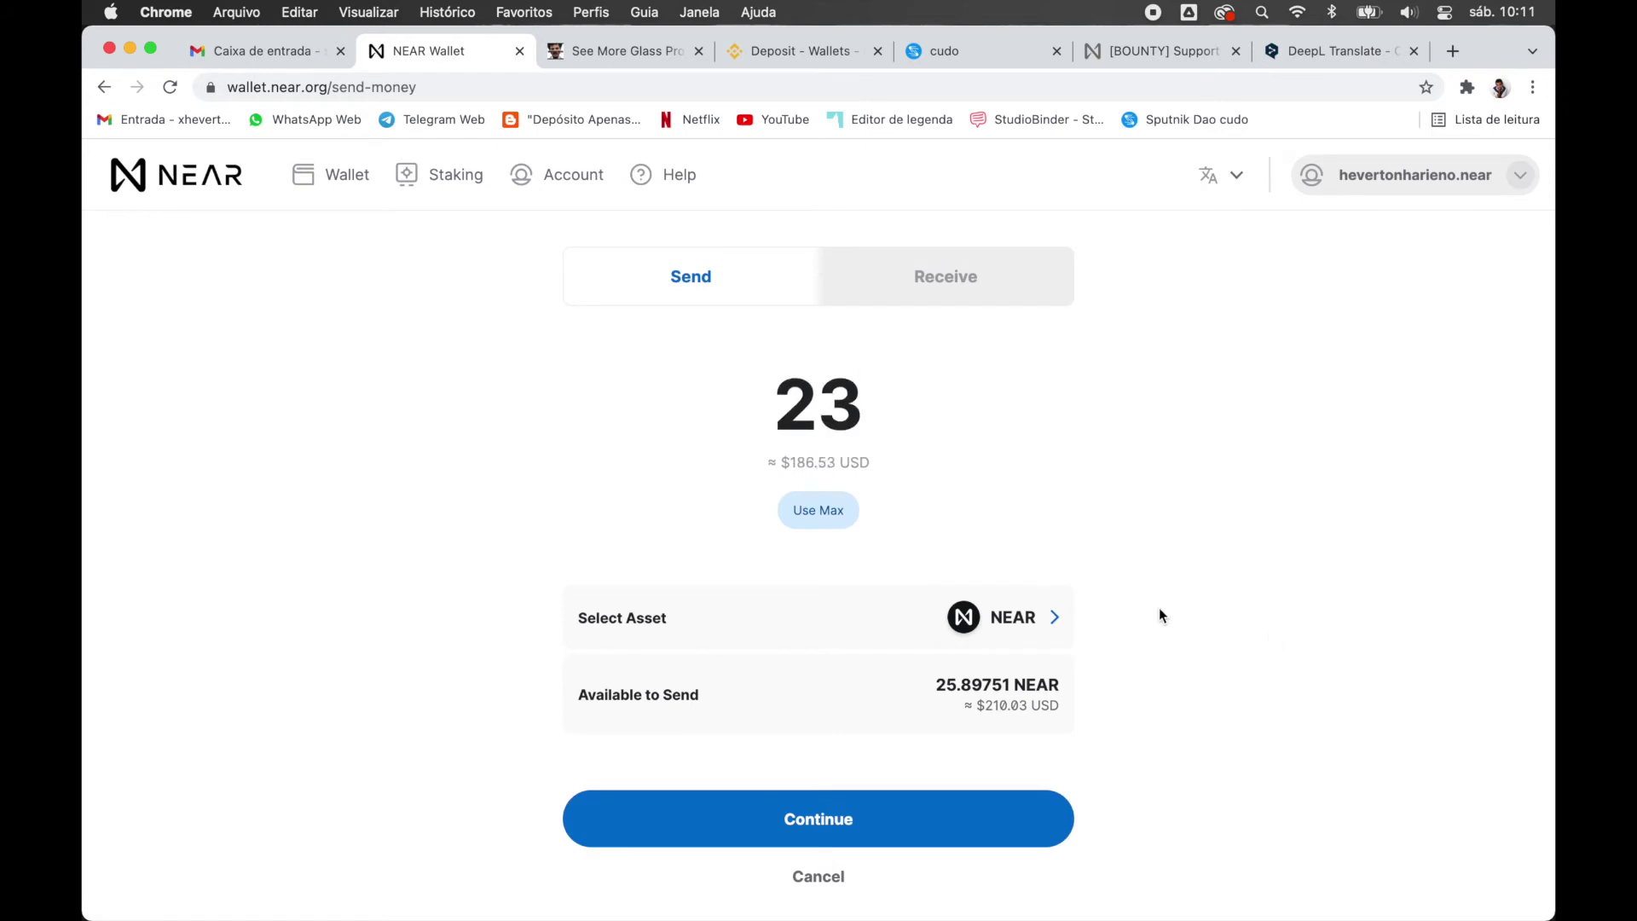
left_click(846, 820)
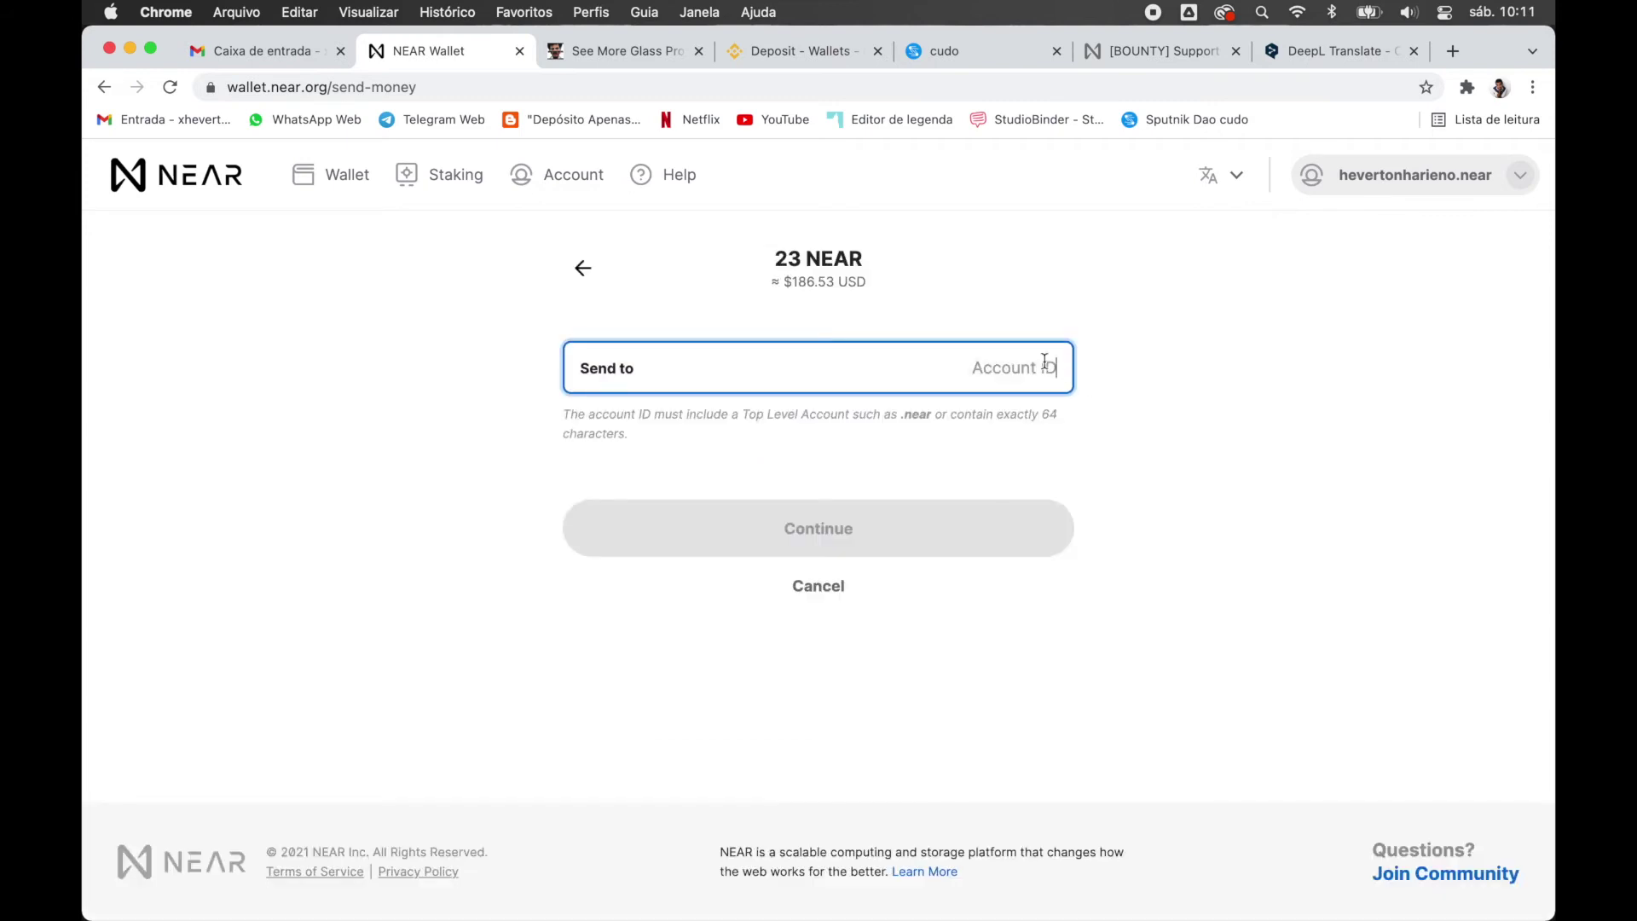
Paste the Binance deposit address as recipient and confirm sending the 23 NEAR
key("super+v")
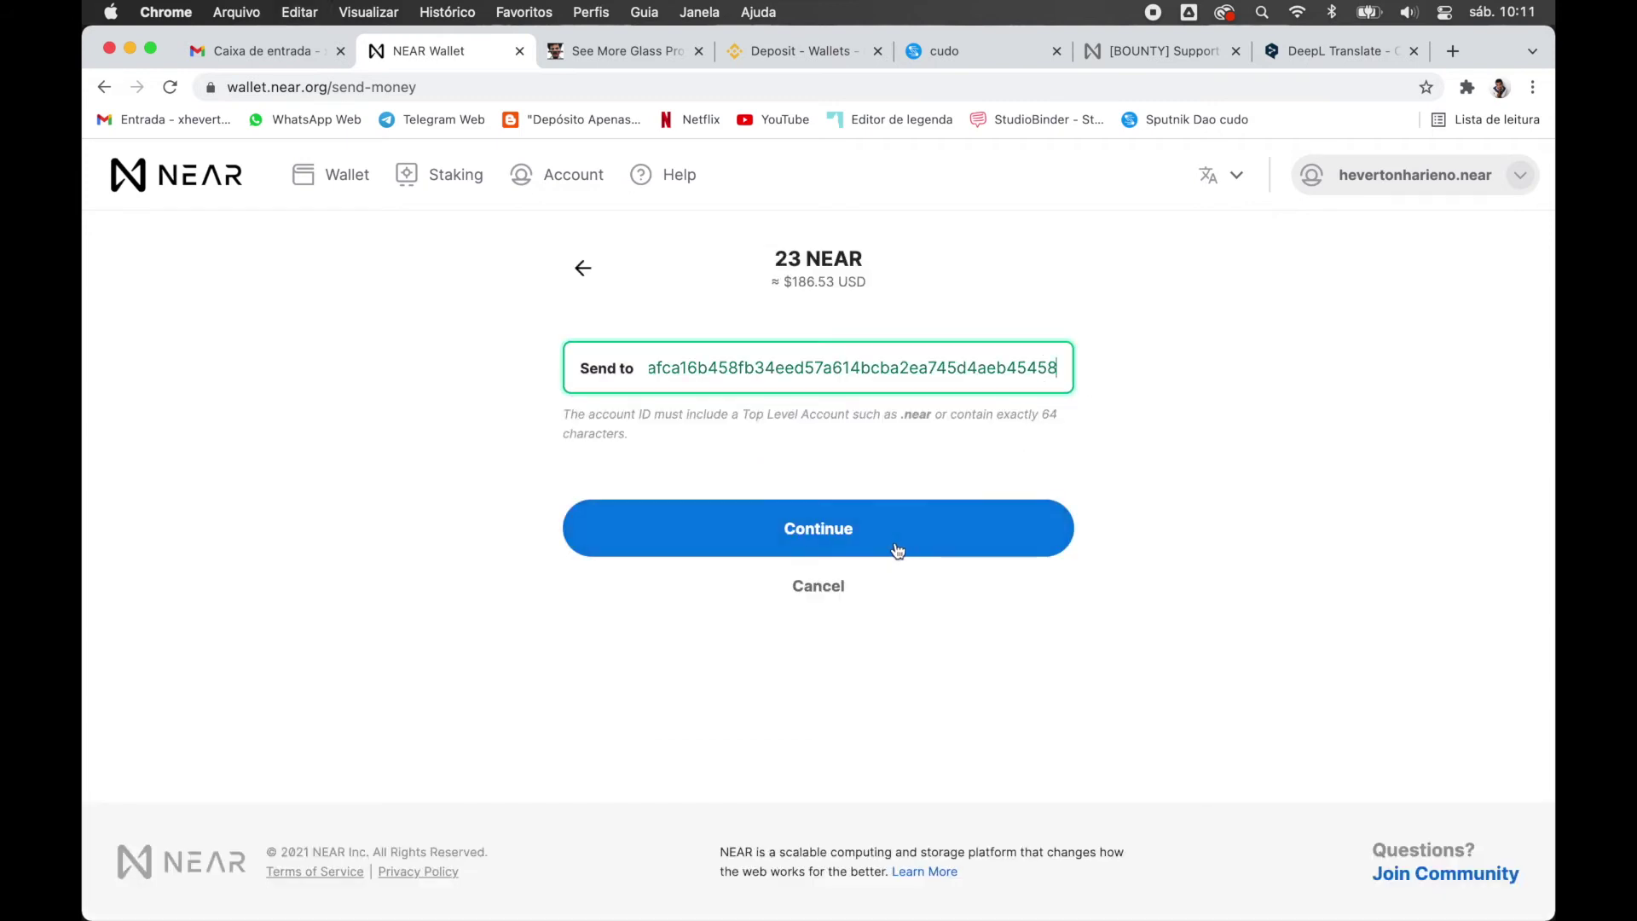
left_click(889, 545)
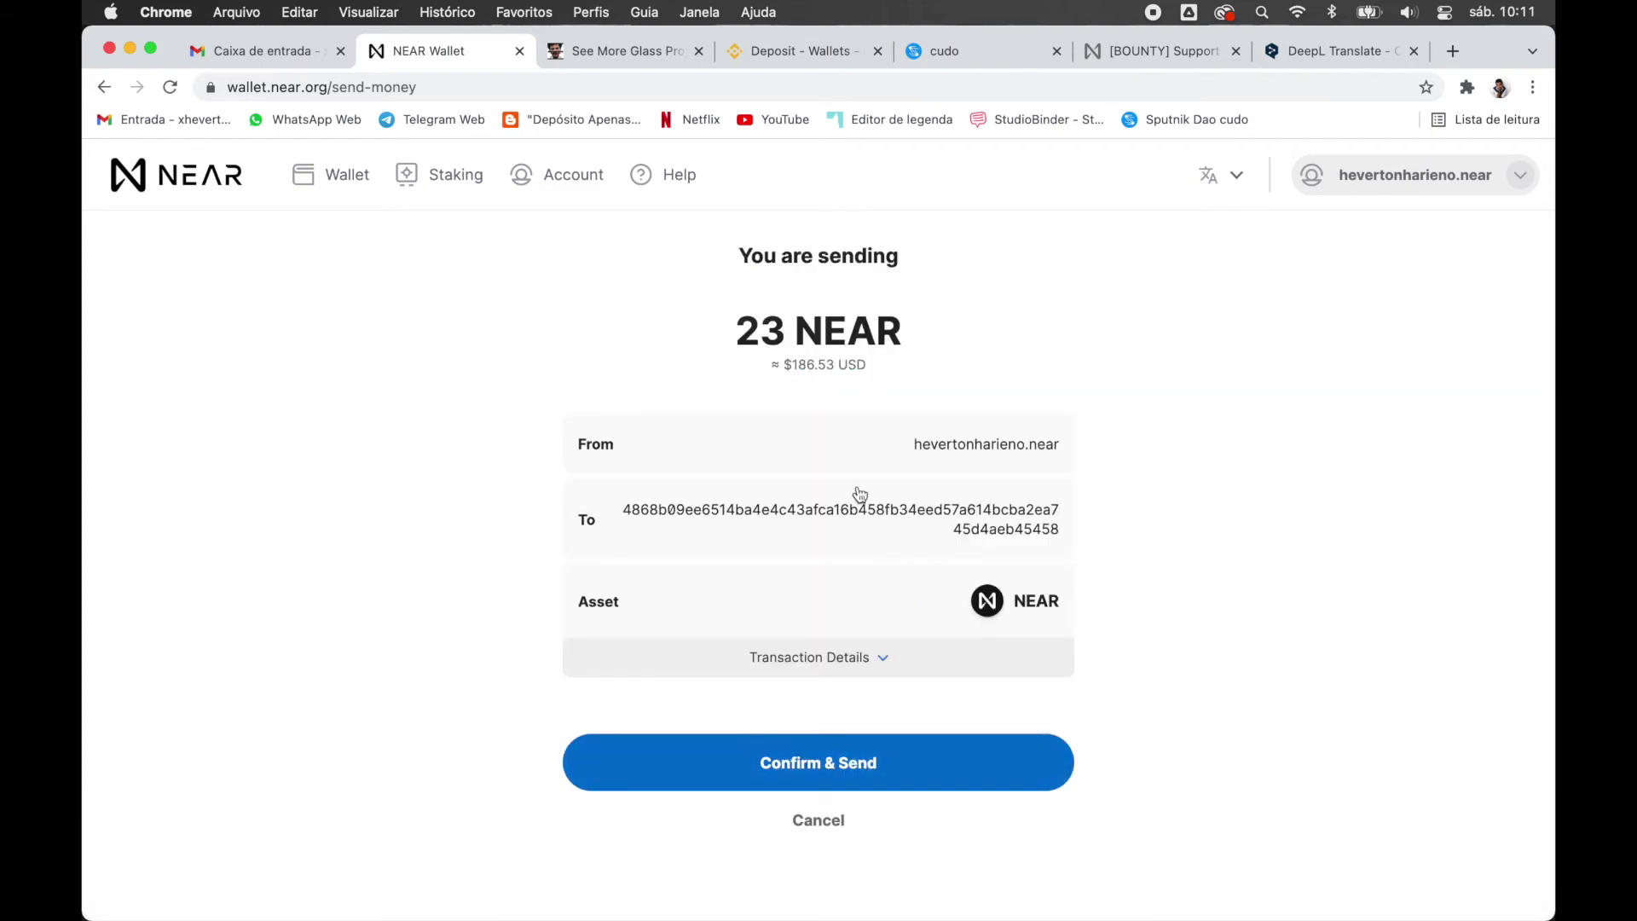
left_click(859, 761)
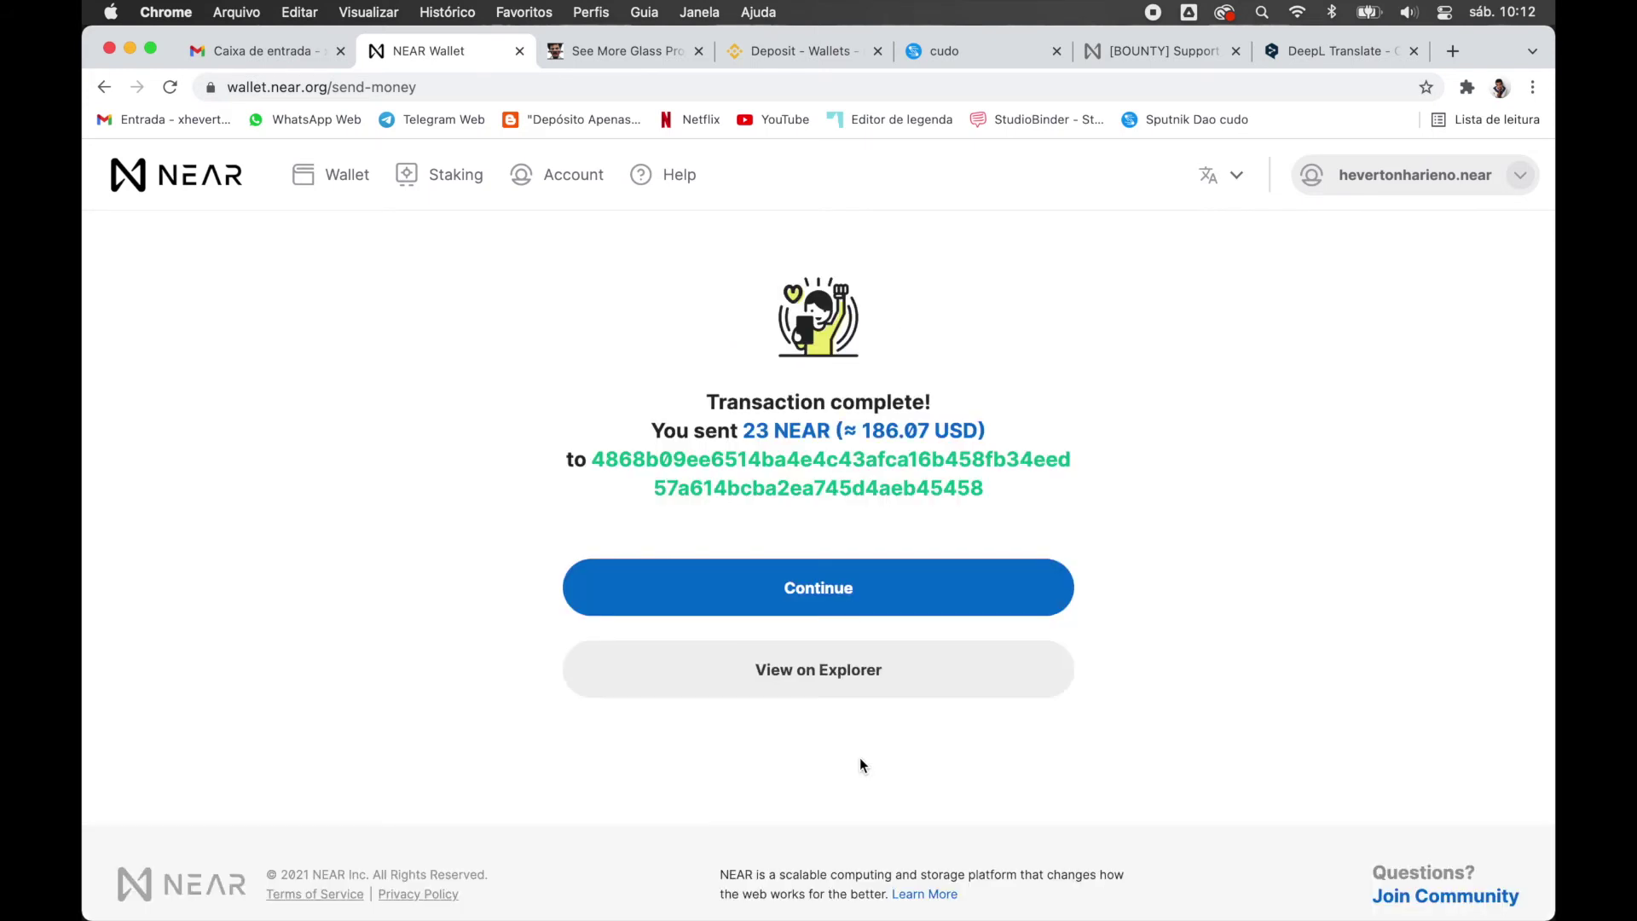
Return to the wallet dashboard and select the remaining 2.89742 NEAR balance
left_click(847, 604)
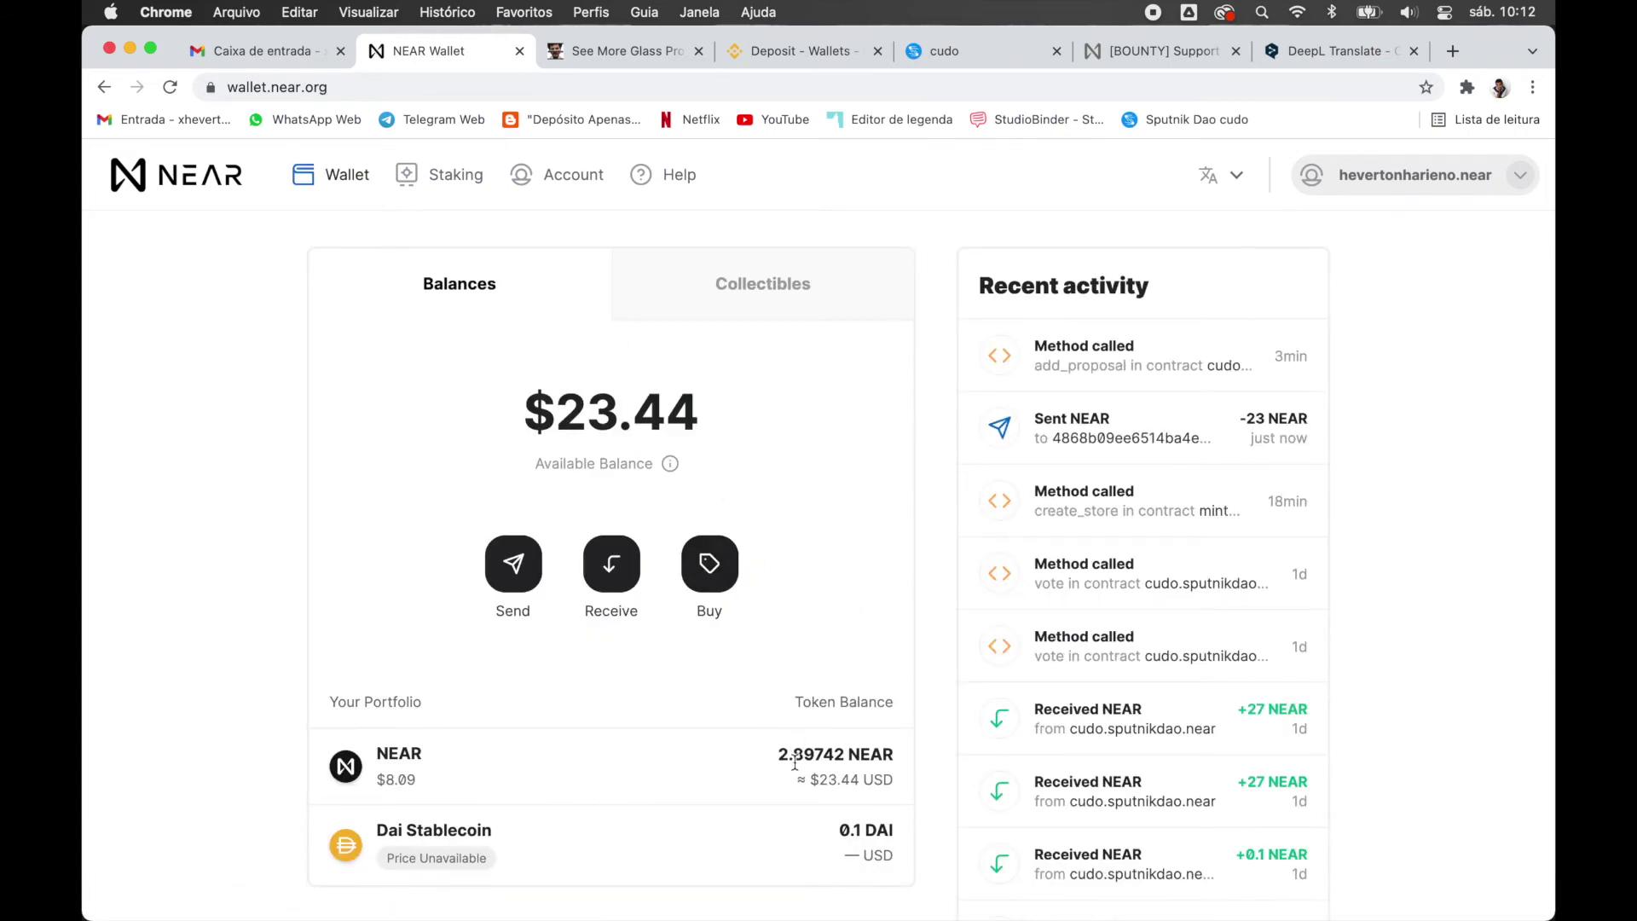
left_click_drag(779, 752, 863, 773)
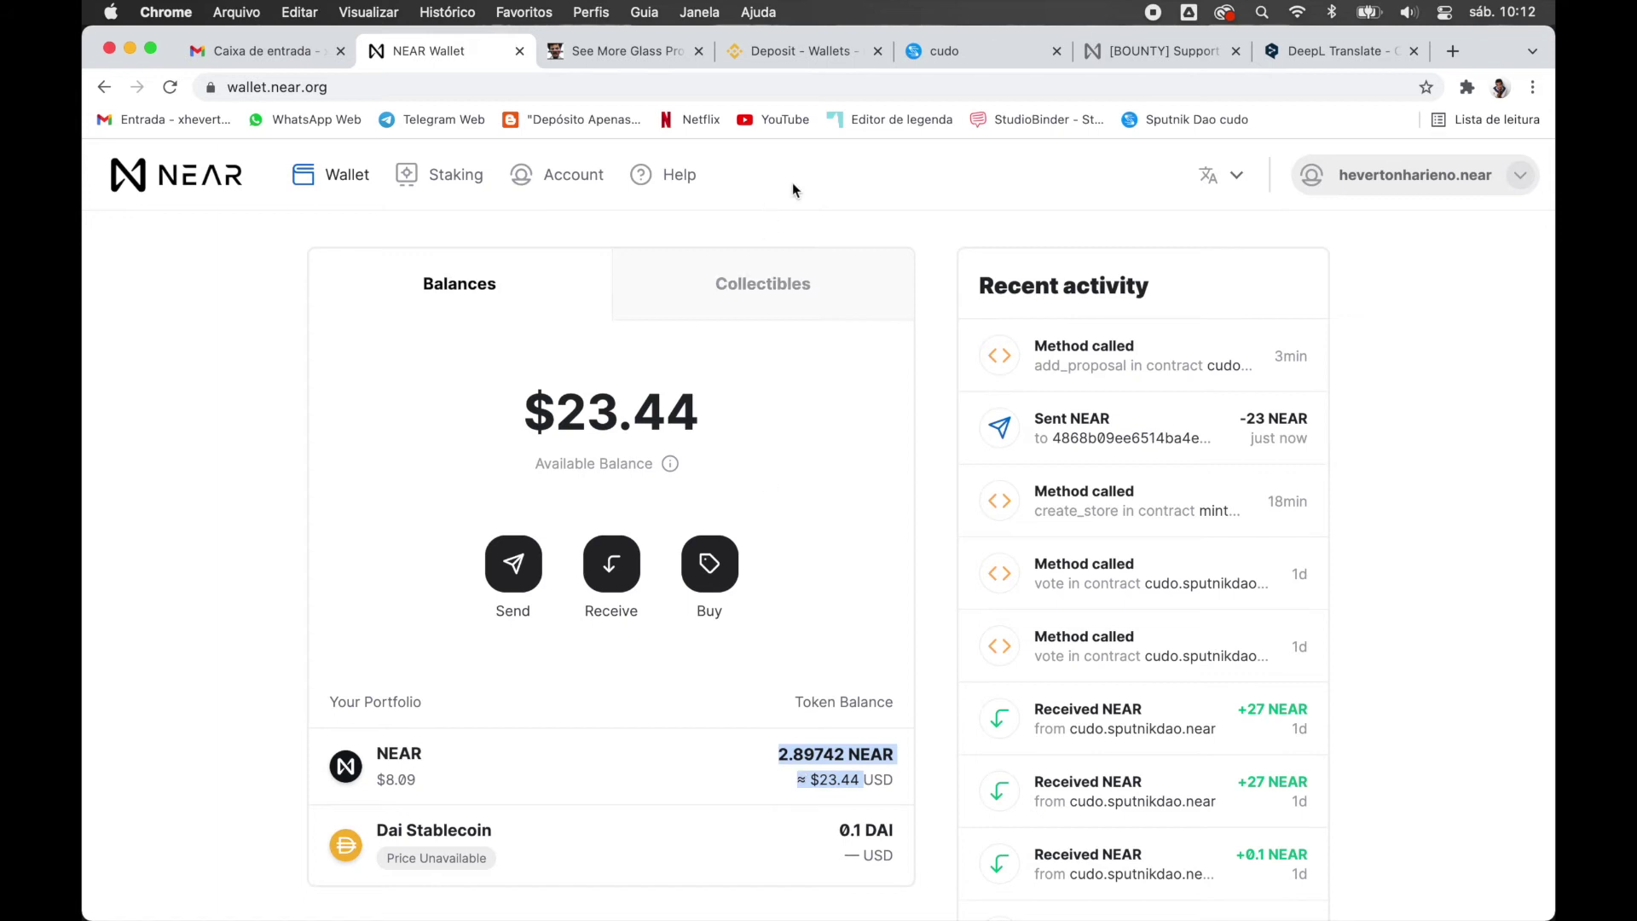
Reload Binance, open Wallet > Overview and check the Deposit Successful notification for 23 NEAR
left_click(796, 58)
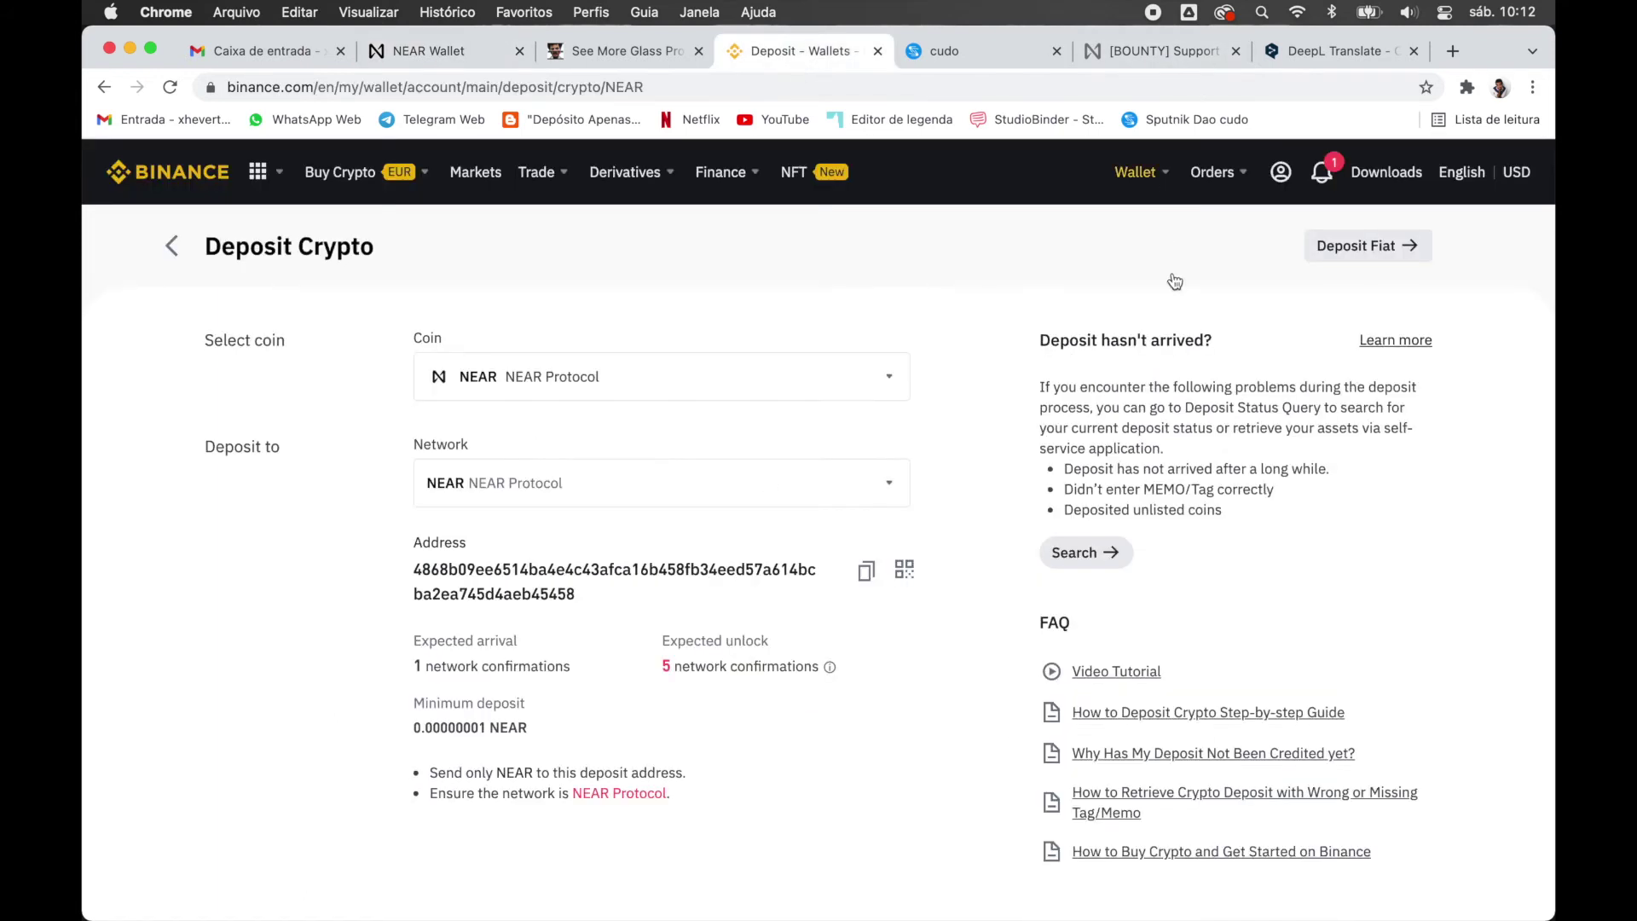
mouse_move(1320, 177)
left_click(170, 88)
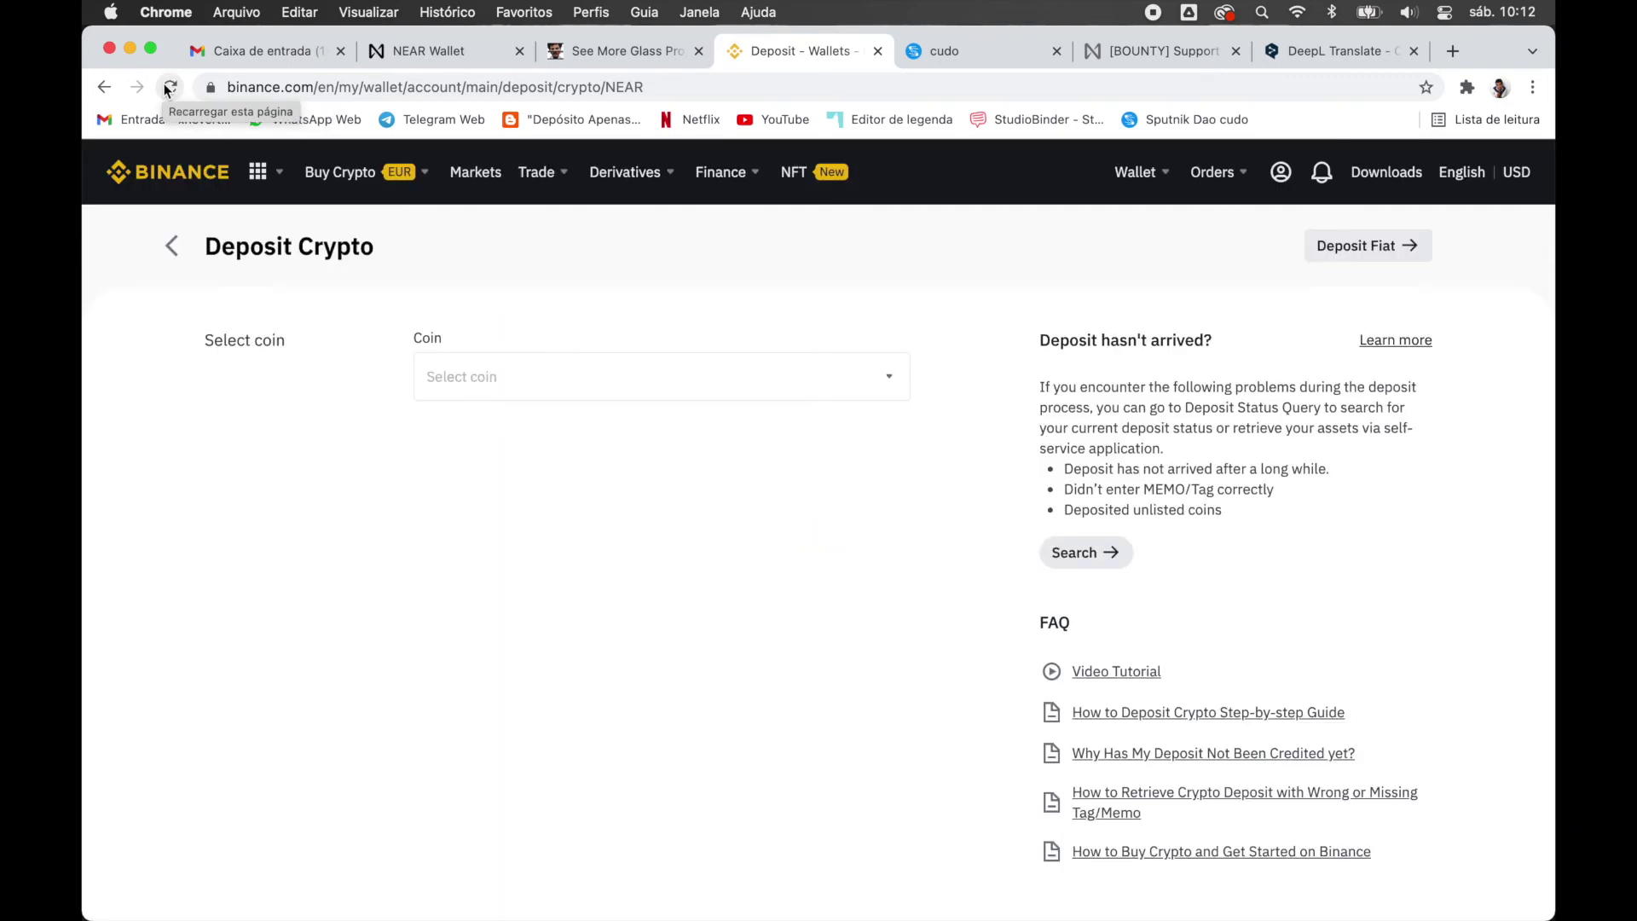
mouse_move(1324, 188)
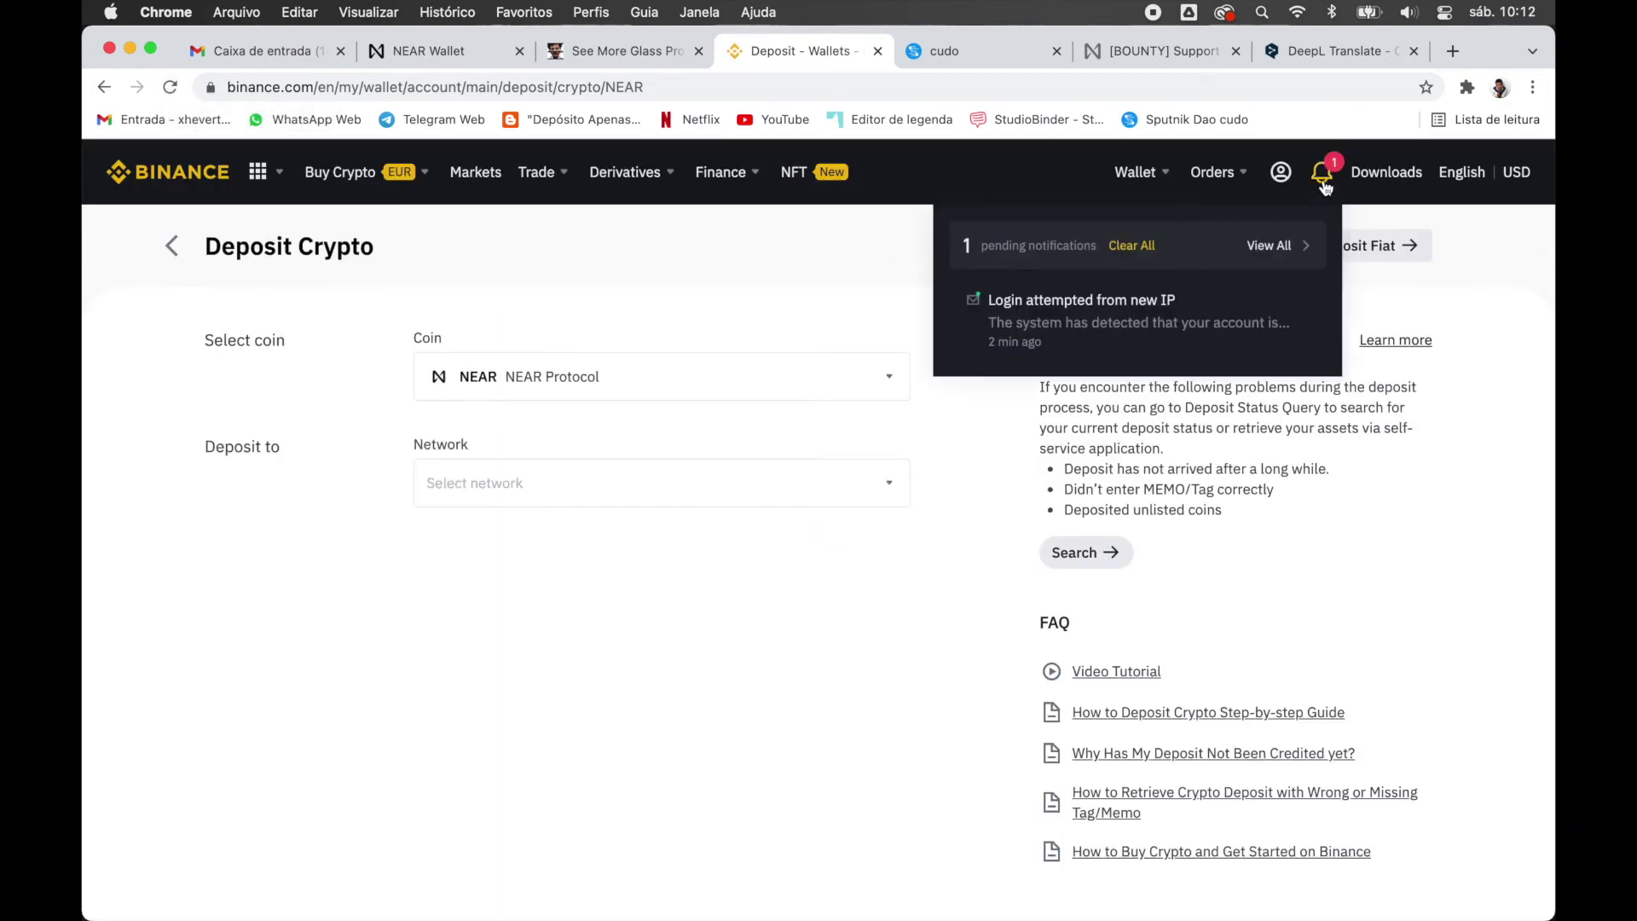
mouse_move(1138, 175)
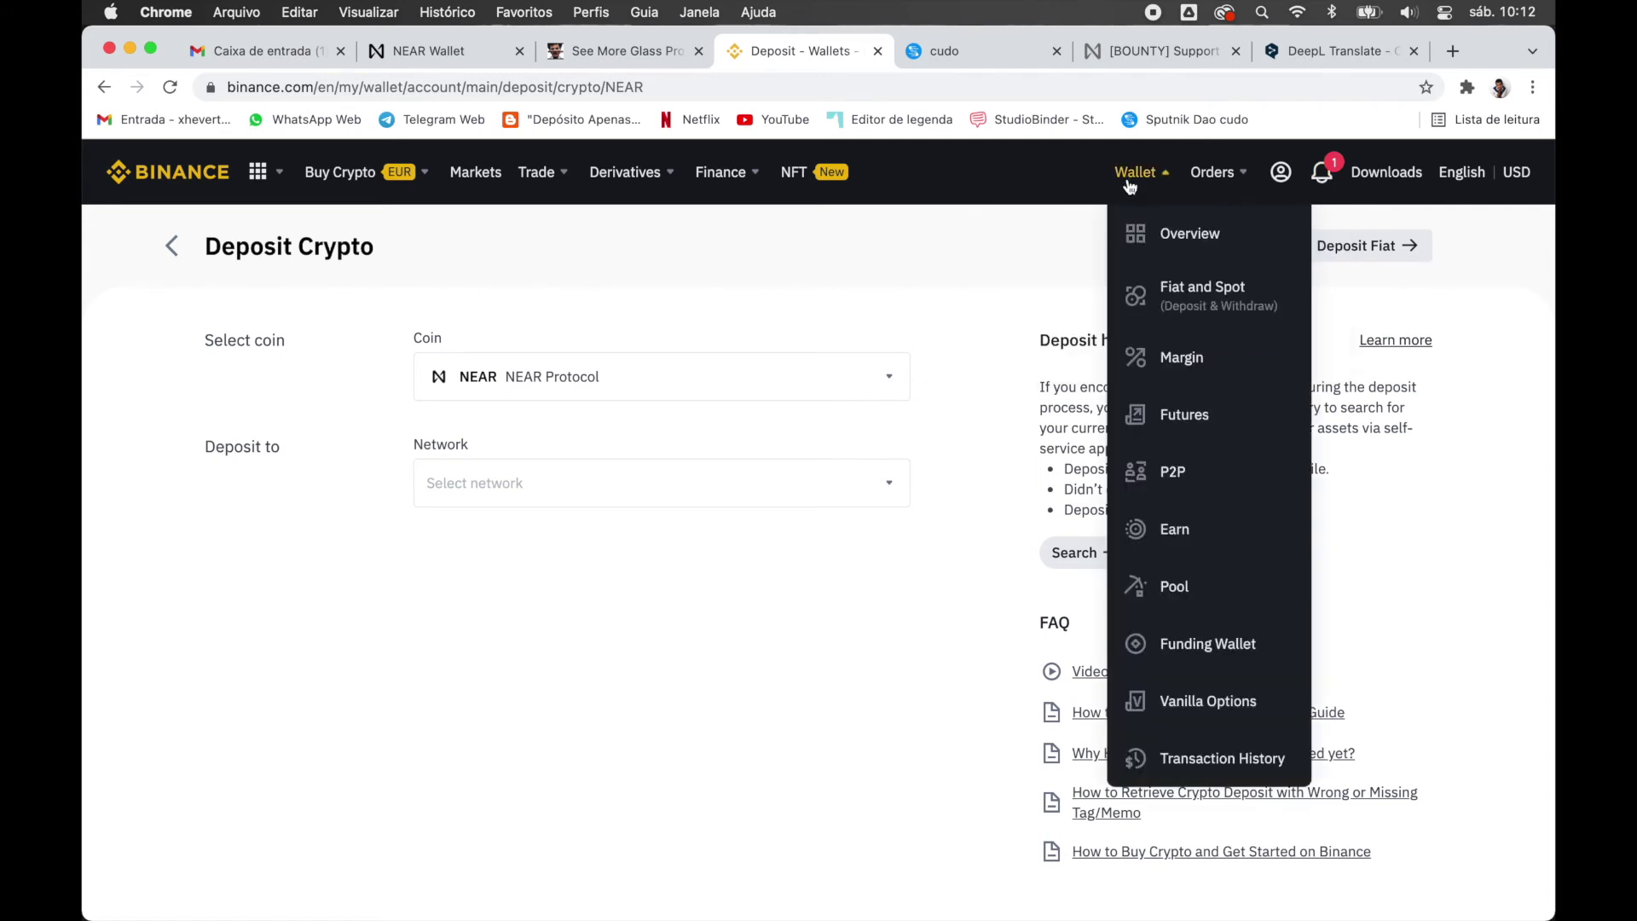
left_click(1177, 245)
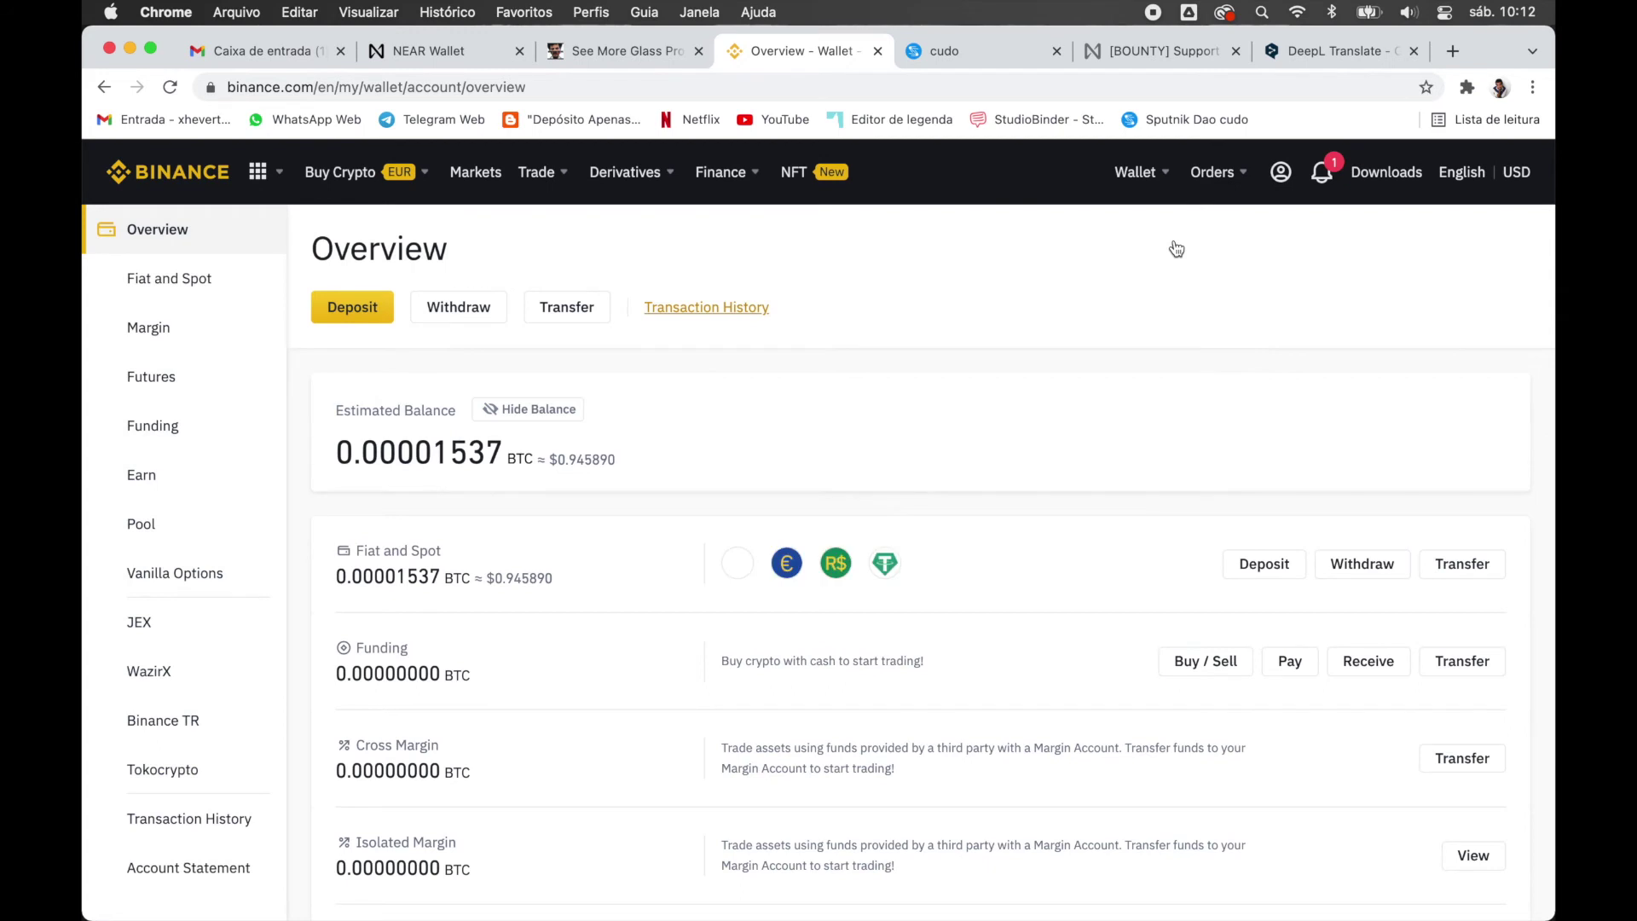
mouse_move(1334, 186)
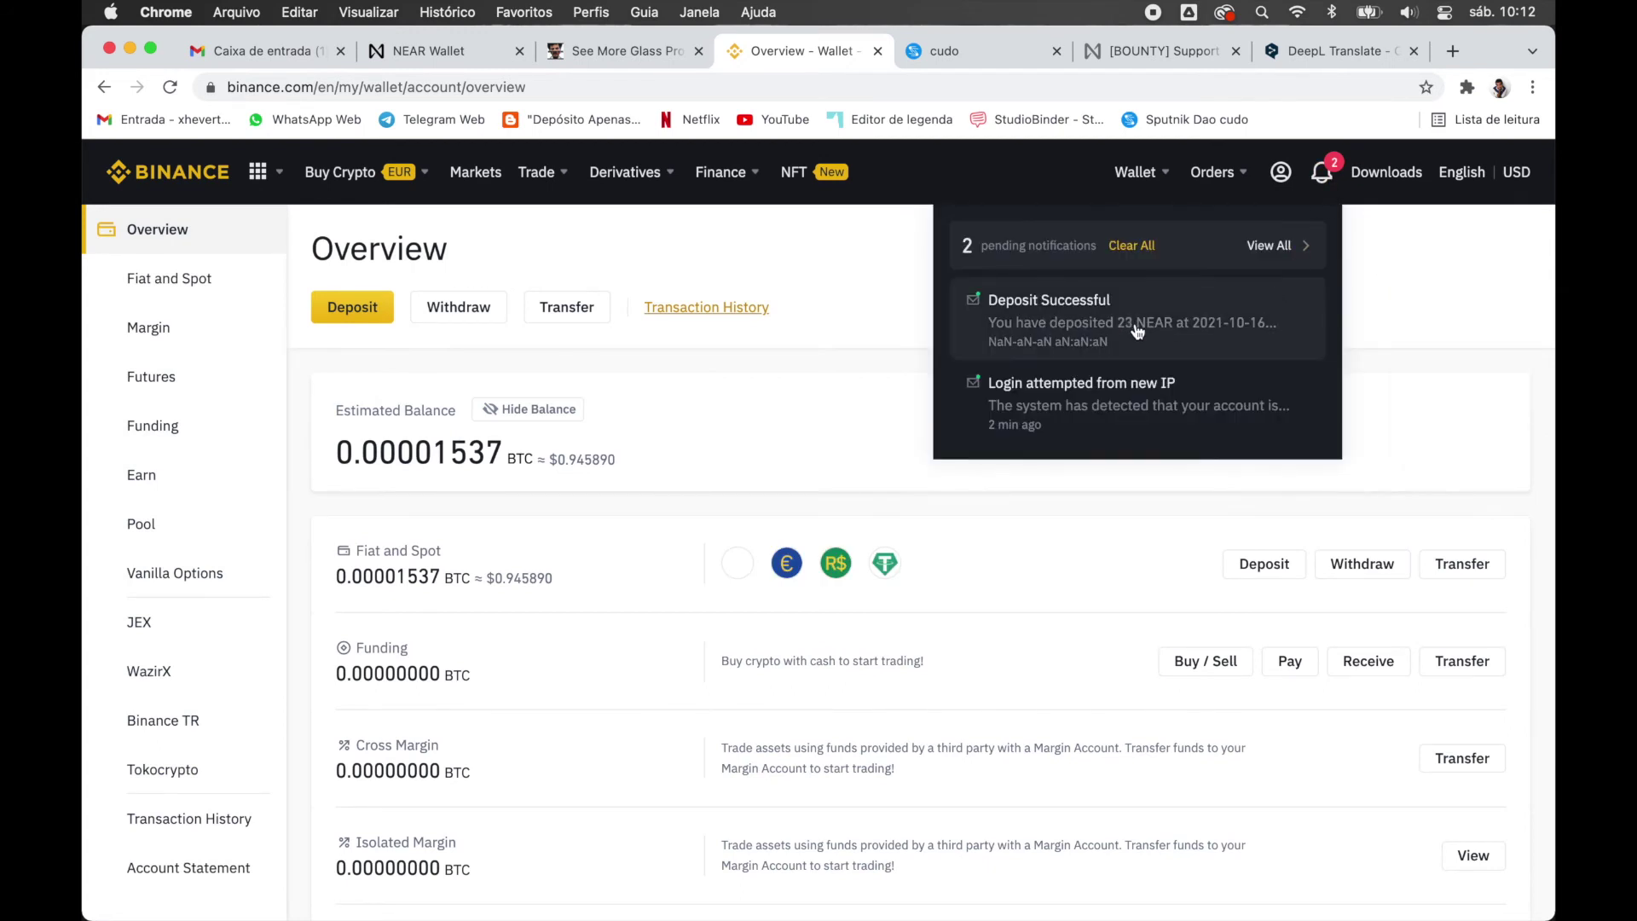
left_click(1334, 184)
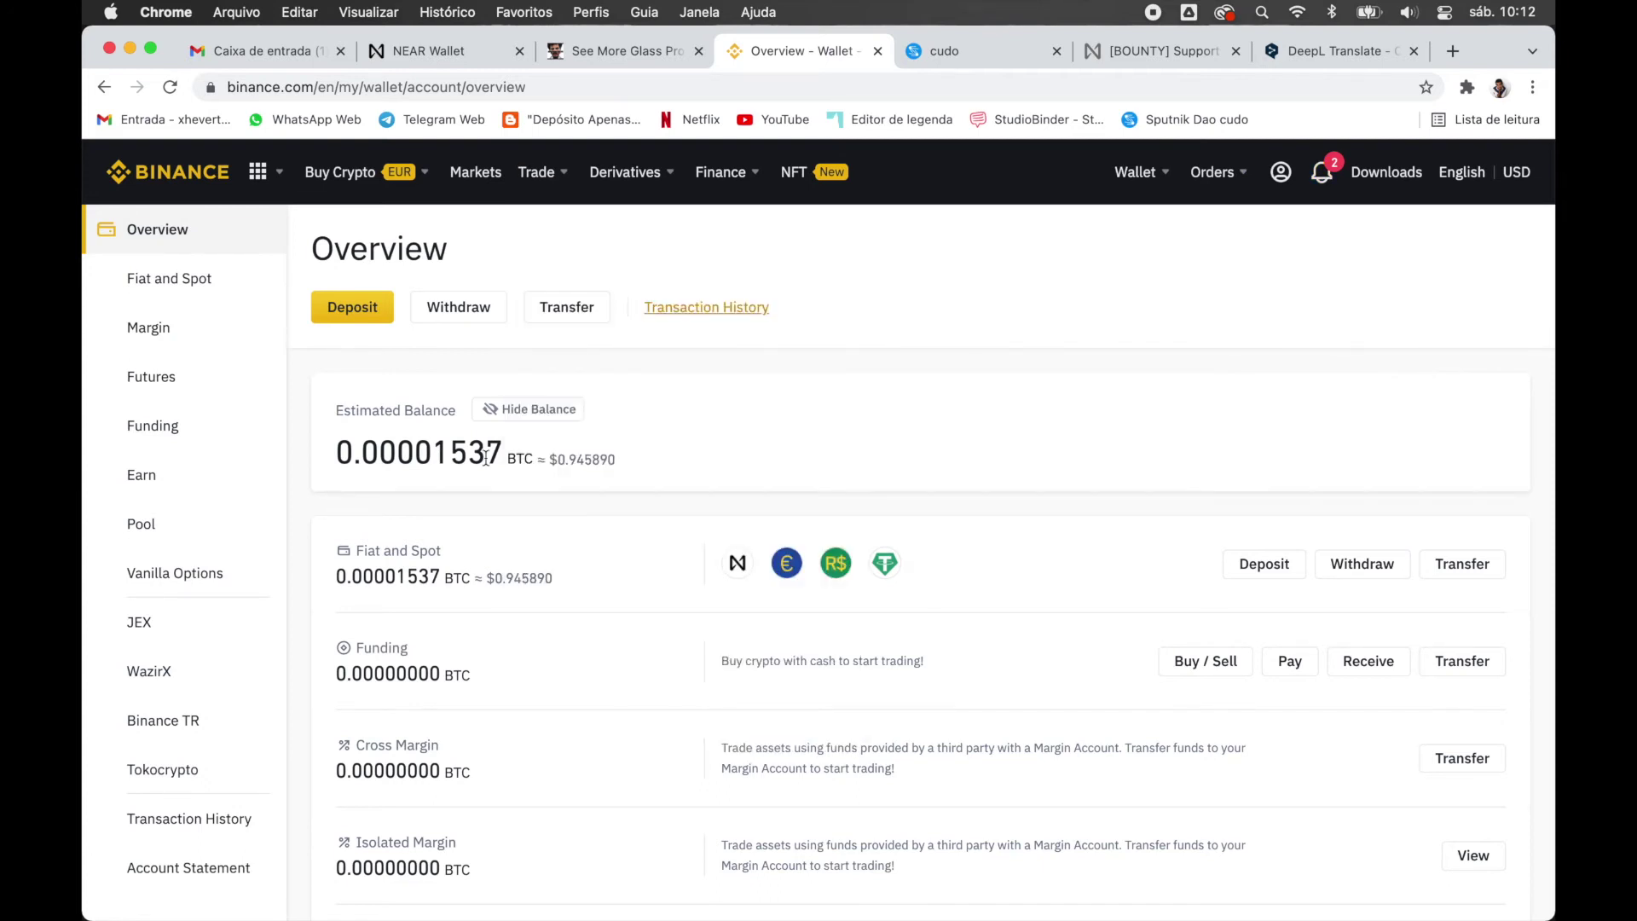
mouse_move(562, 178)
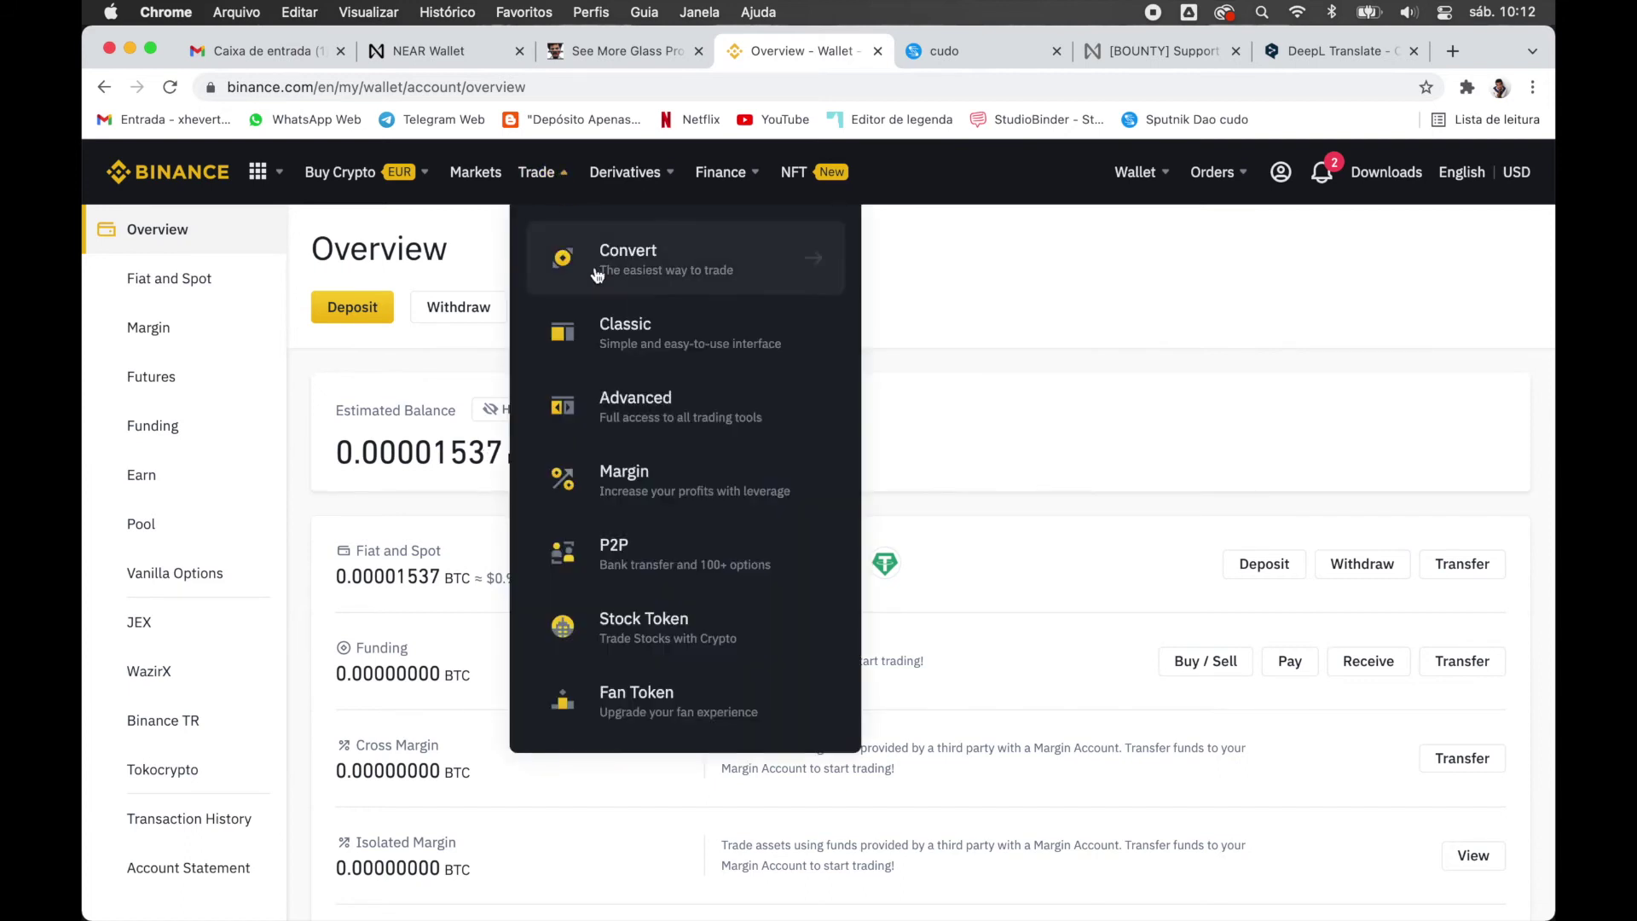
Open Trade > Classic, dismiss the verification banner, and switch the pair to NEAR/USDT
left_click(691, 341)
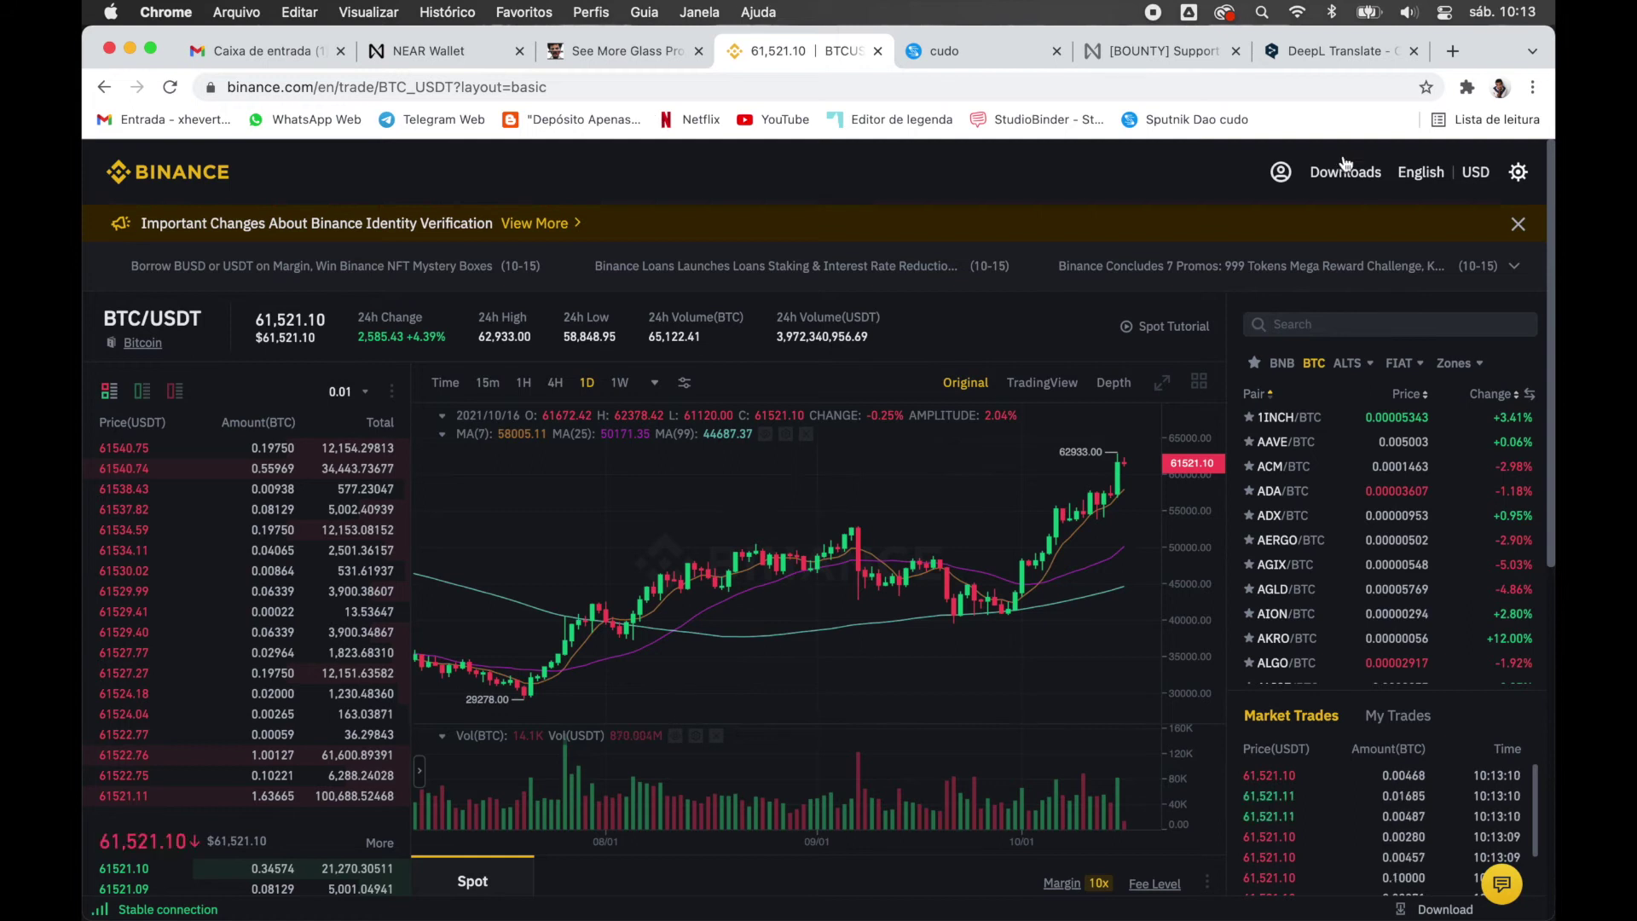
left_click(1518, 224)
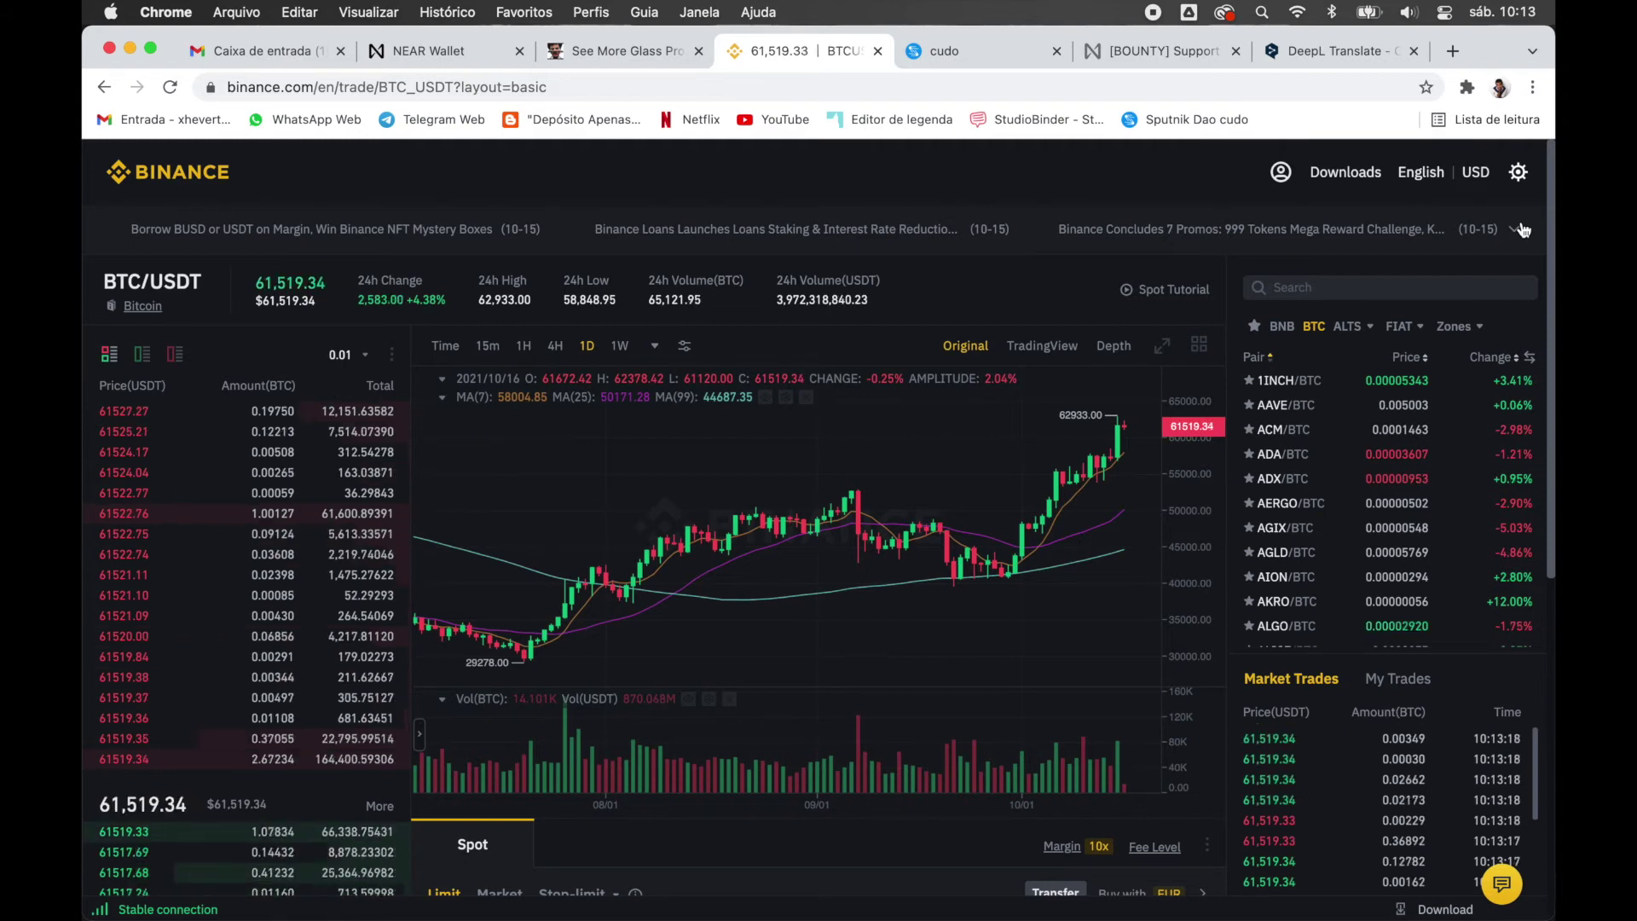
left_click(1345, 286)
type("ne")
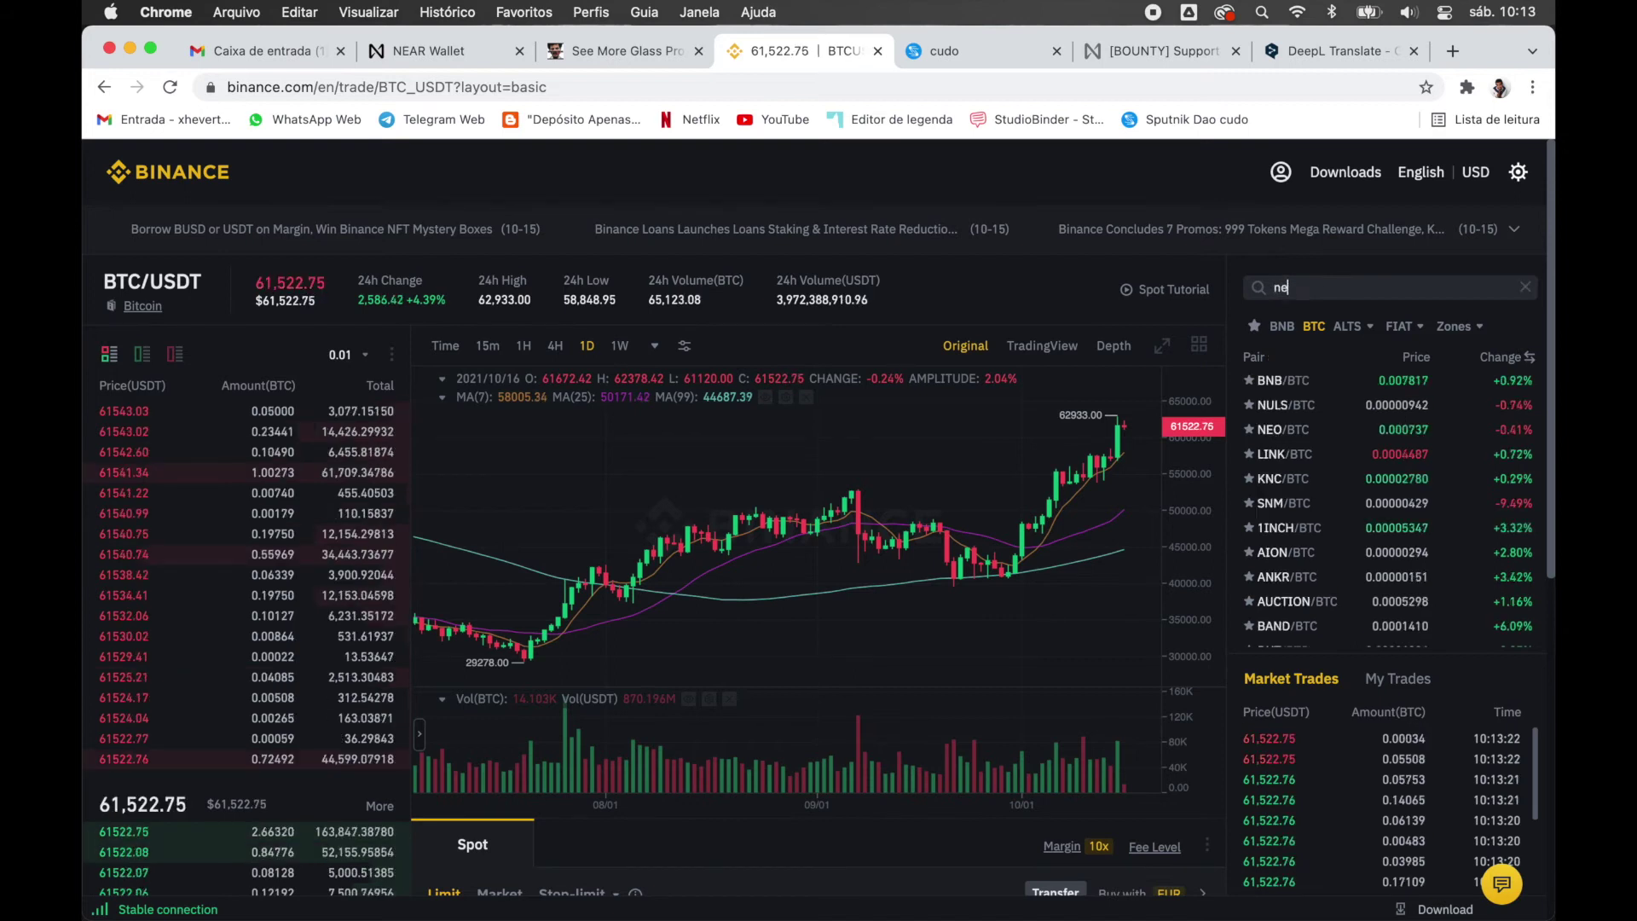
type("ar")
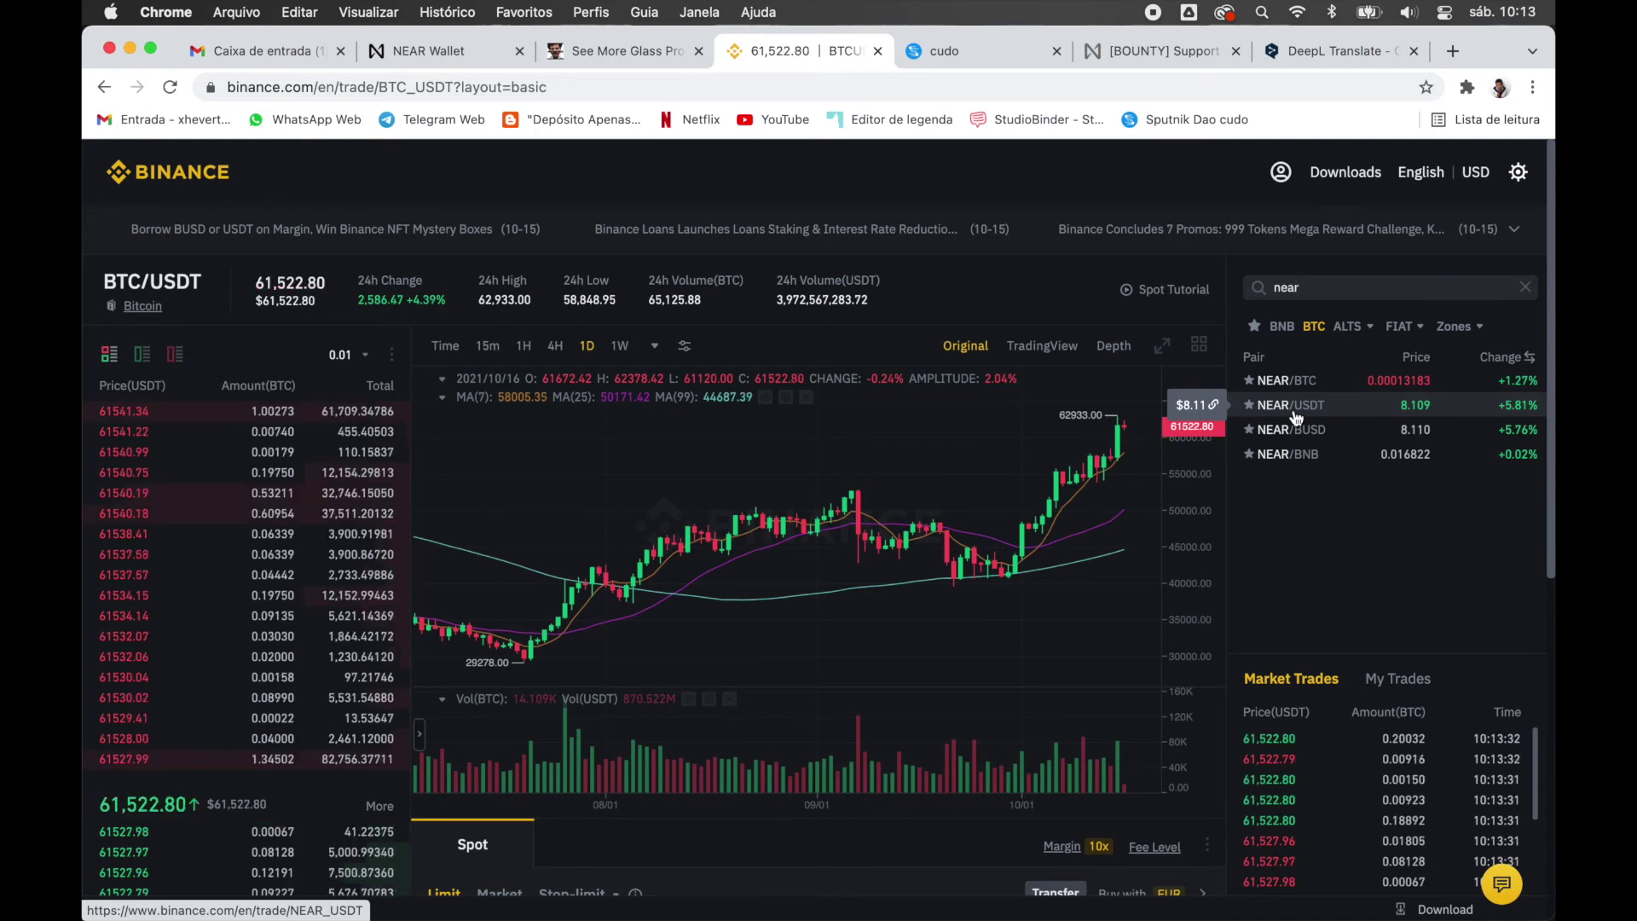
left_click(1295, 416)
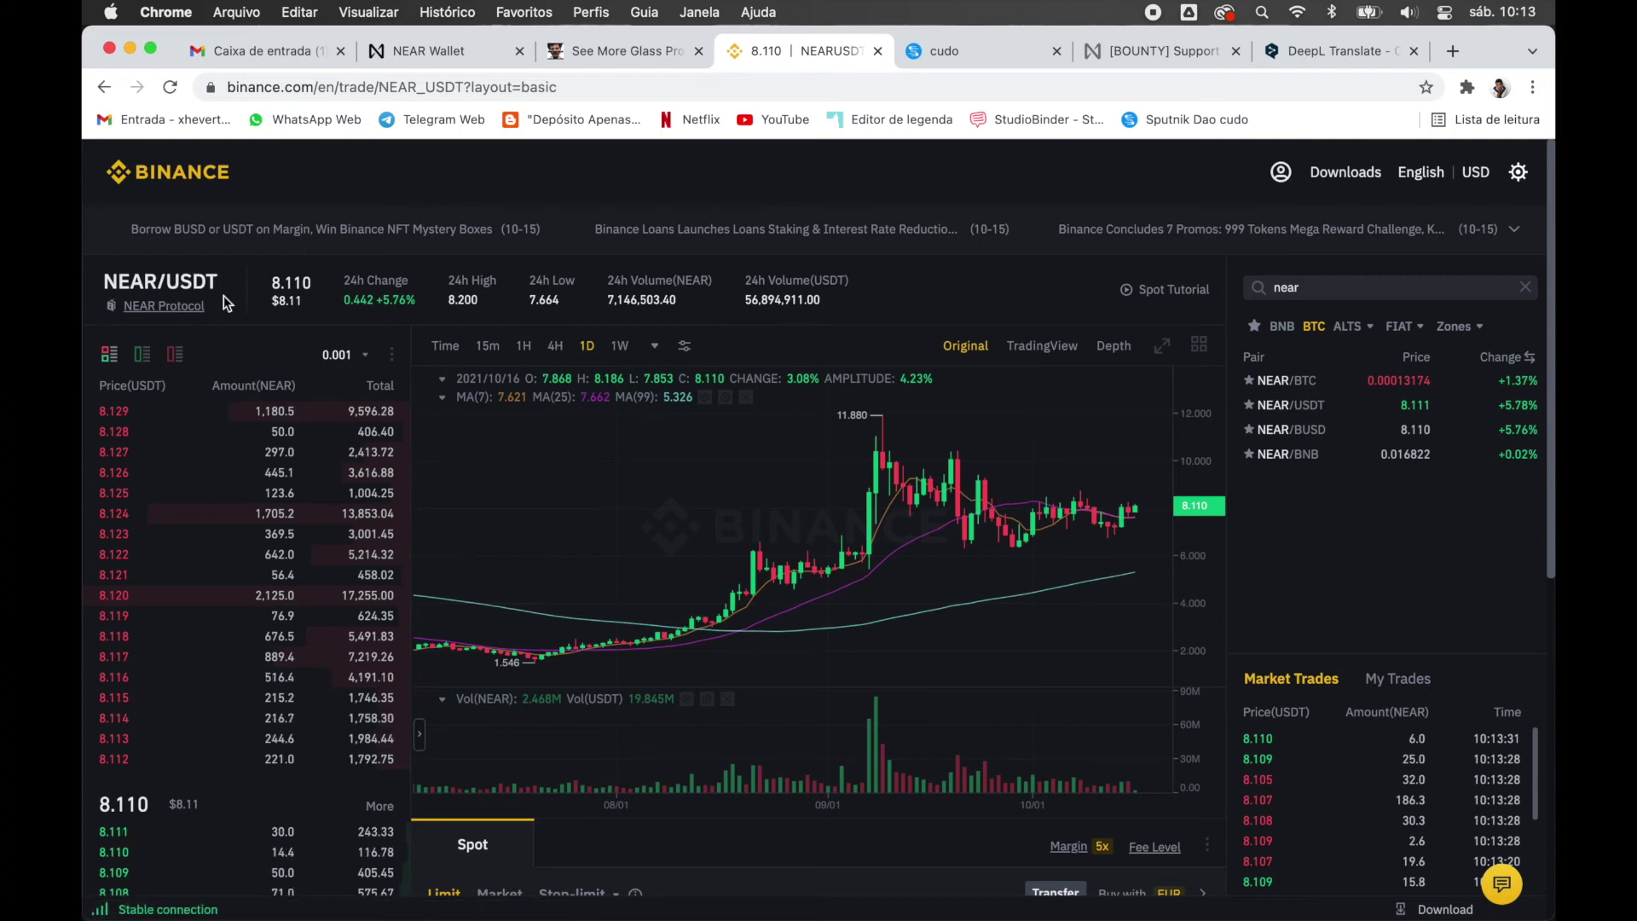
Place a limit sell of all 23 NEAR at 9 USDT each, totalling 207 USDT
scroll(224, 295, "down", 1)
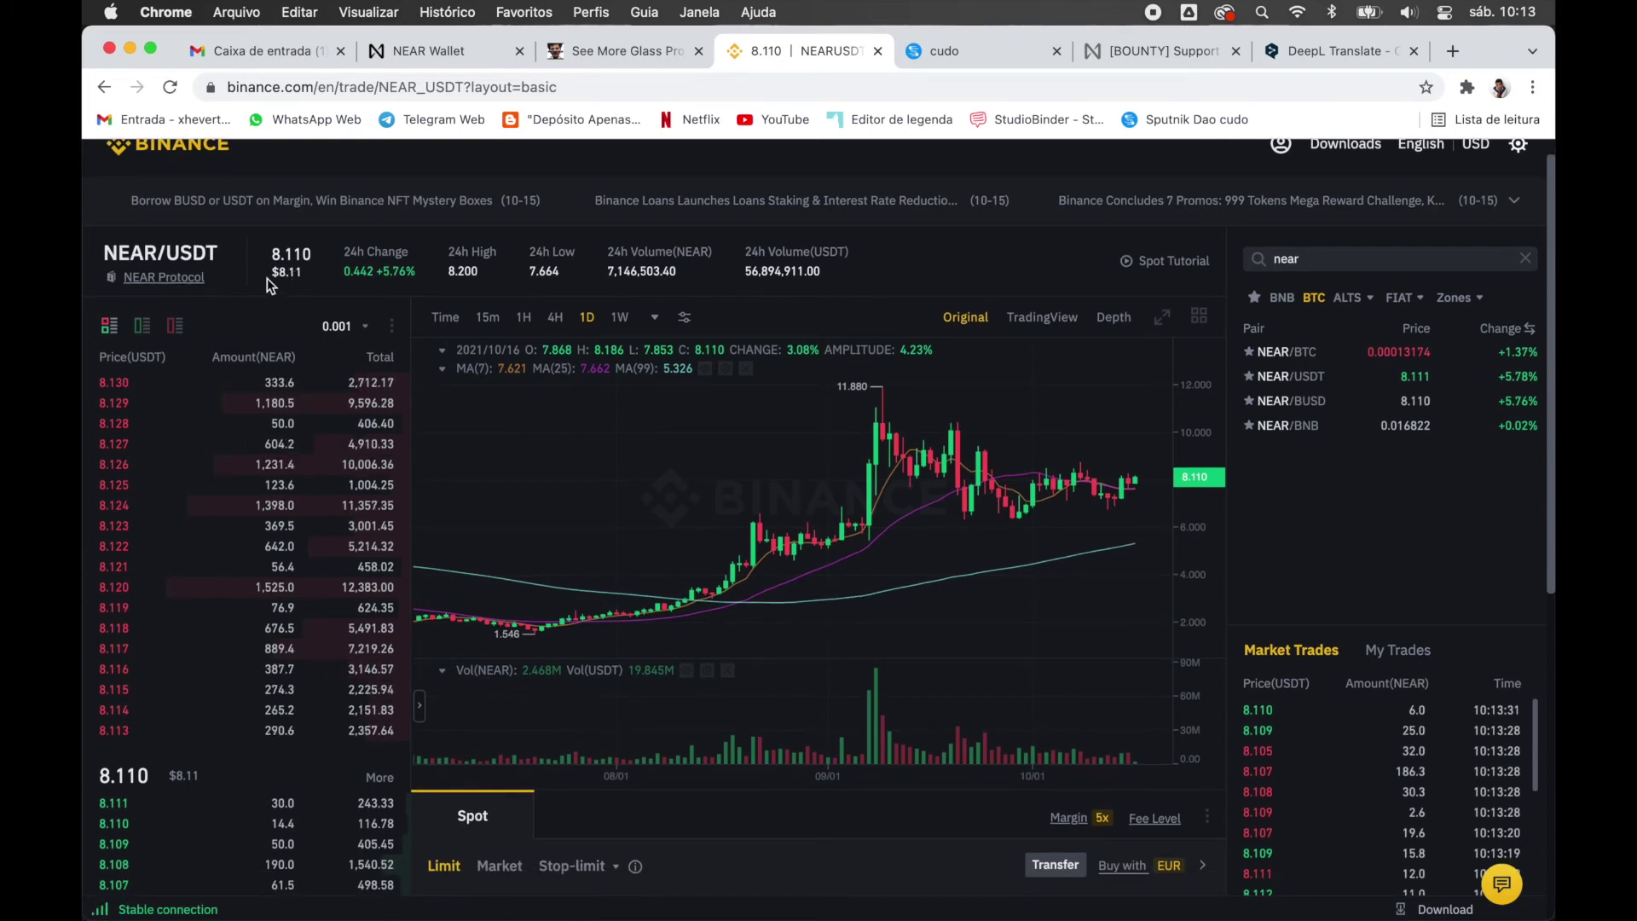
scroll(249, 277, "down", 6)
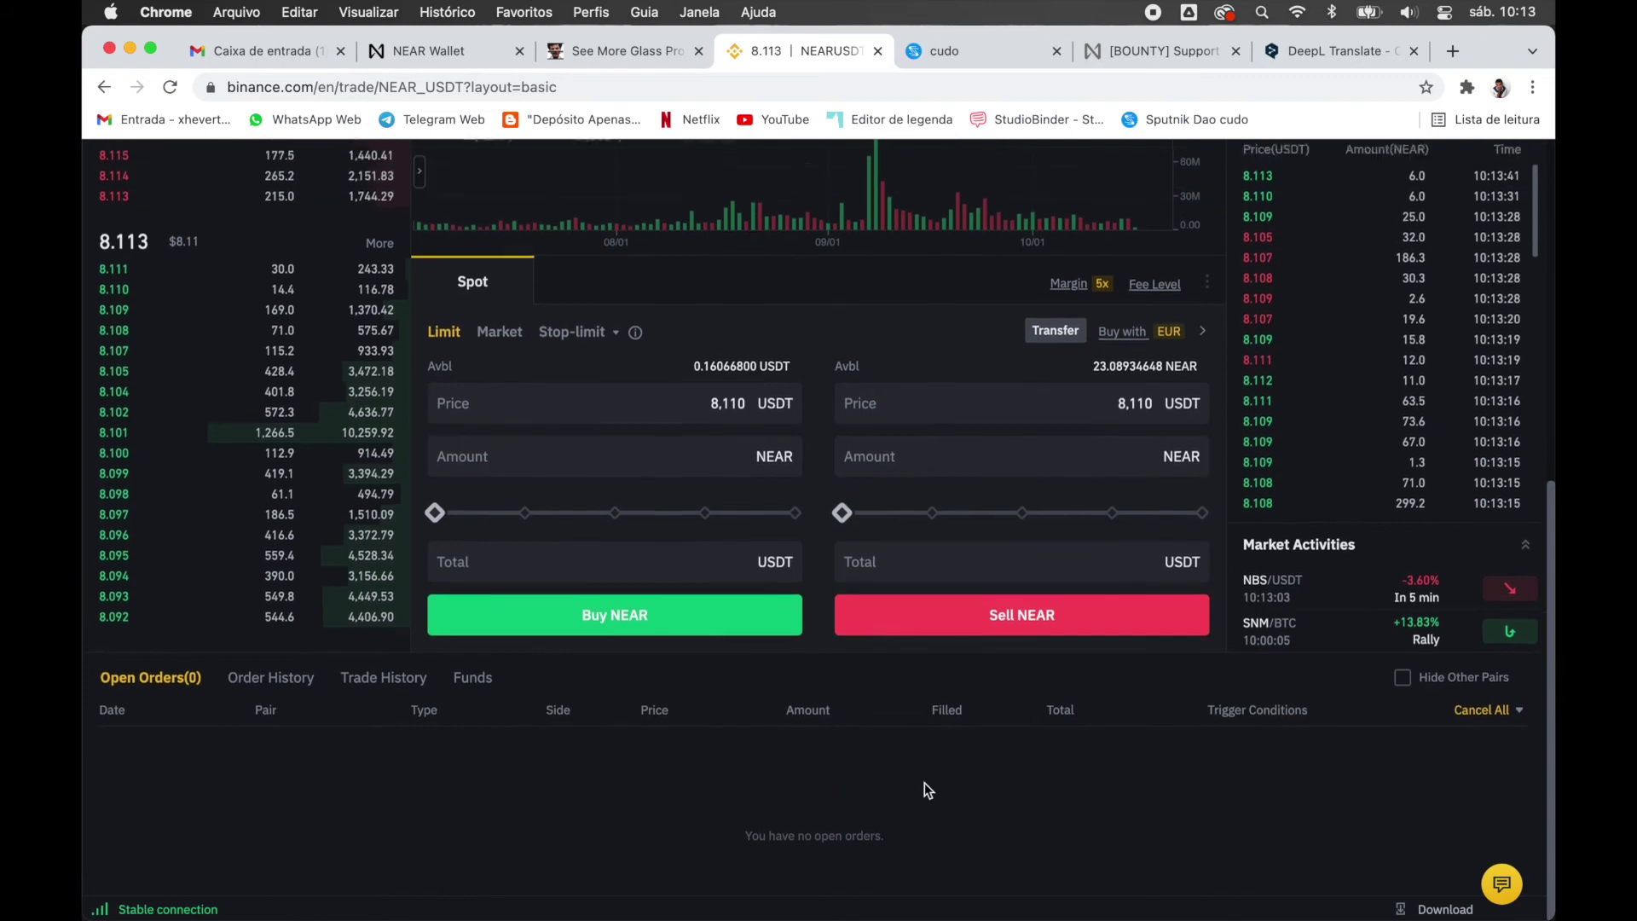
scroll(925, 783, "up", 1)
left_click(1131, 431)
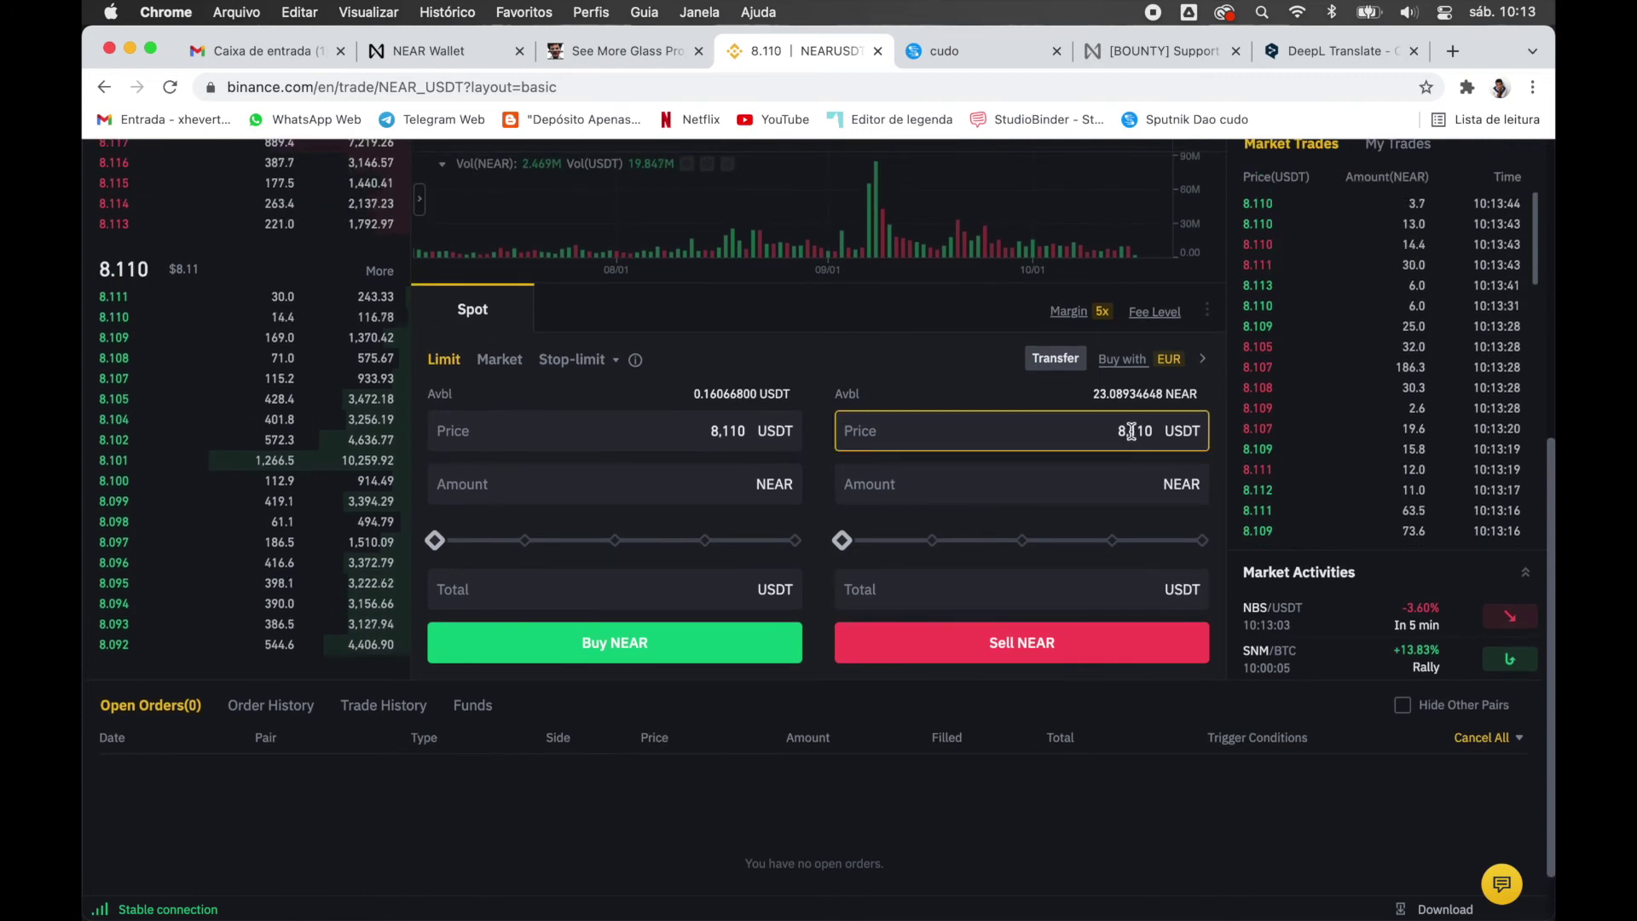
left_click(878, 483)
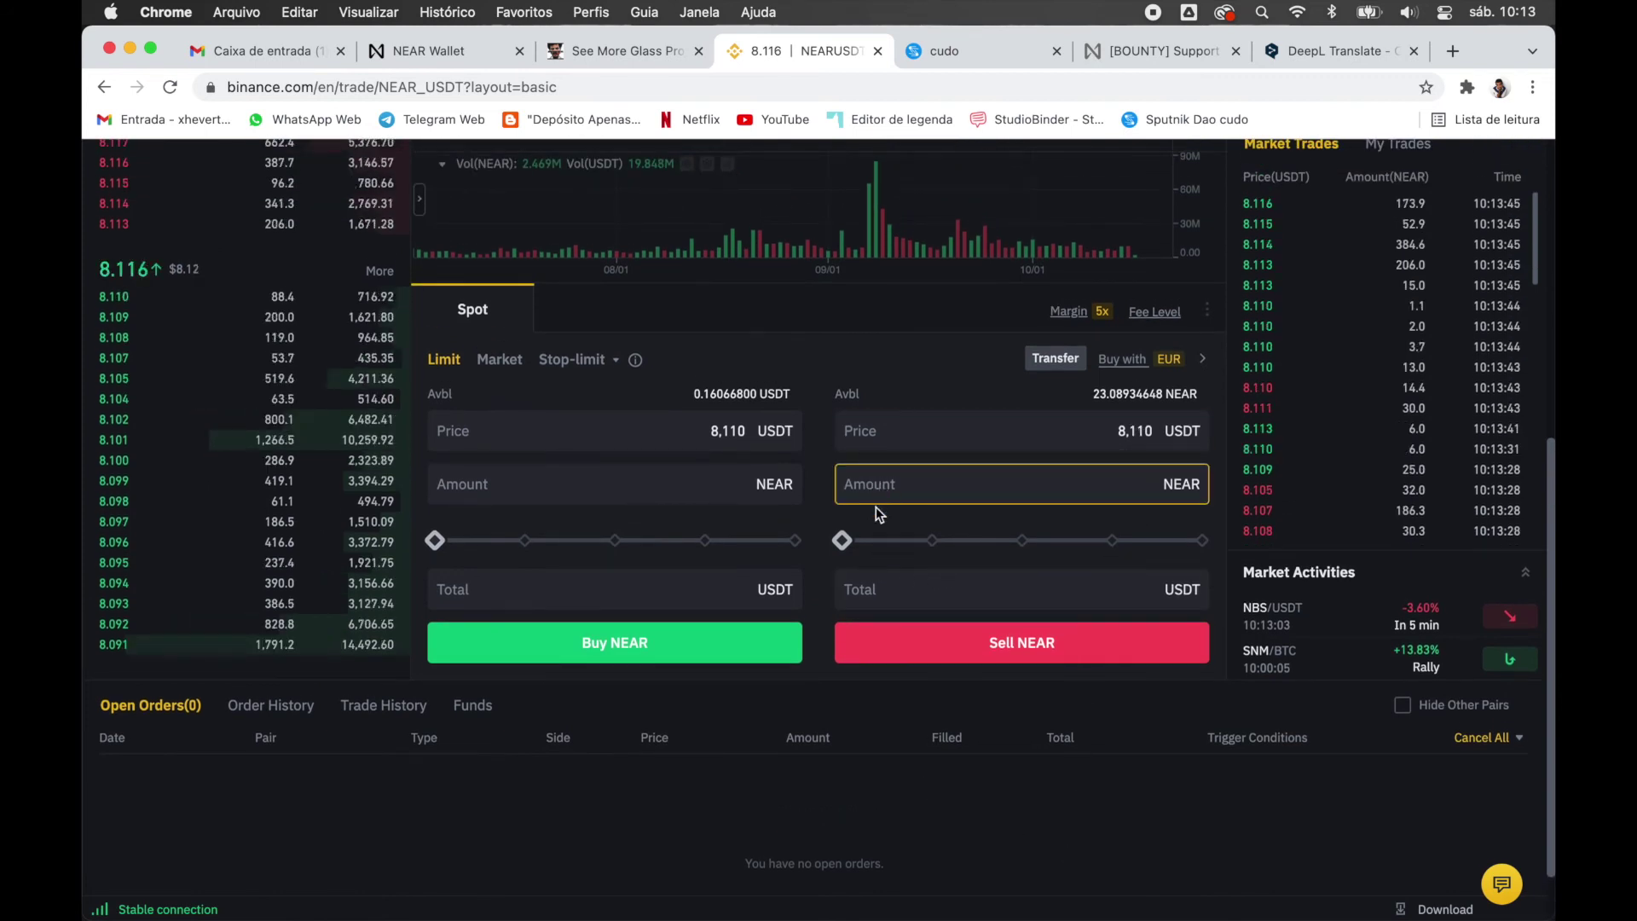
left_click_drag(843, 540, 1215, 537)
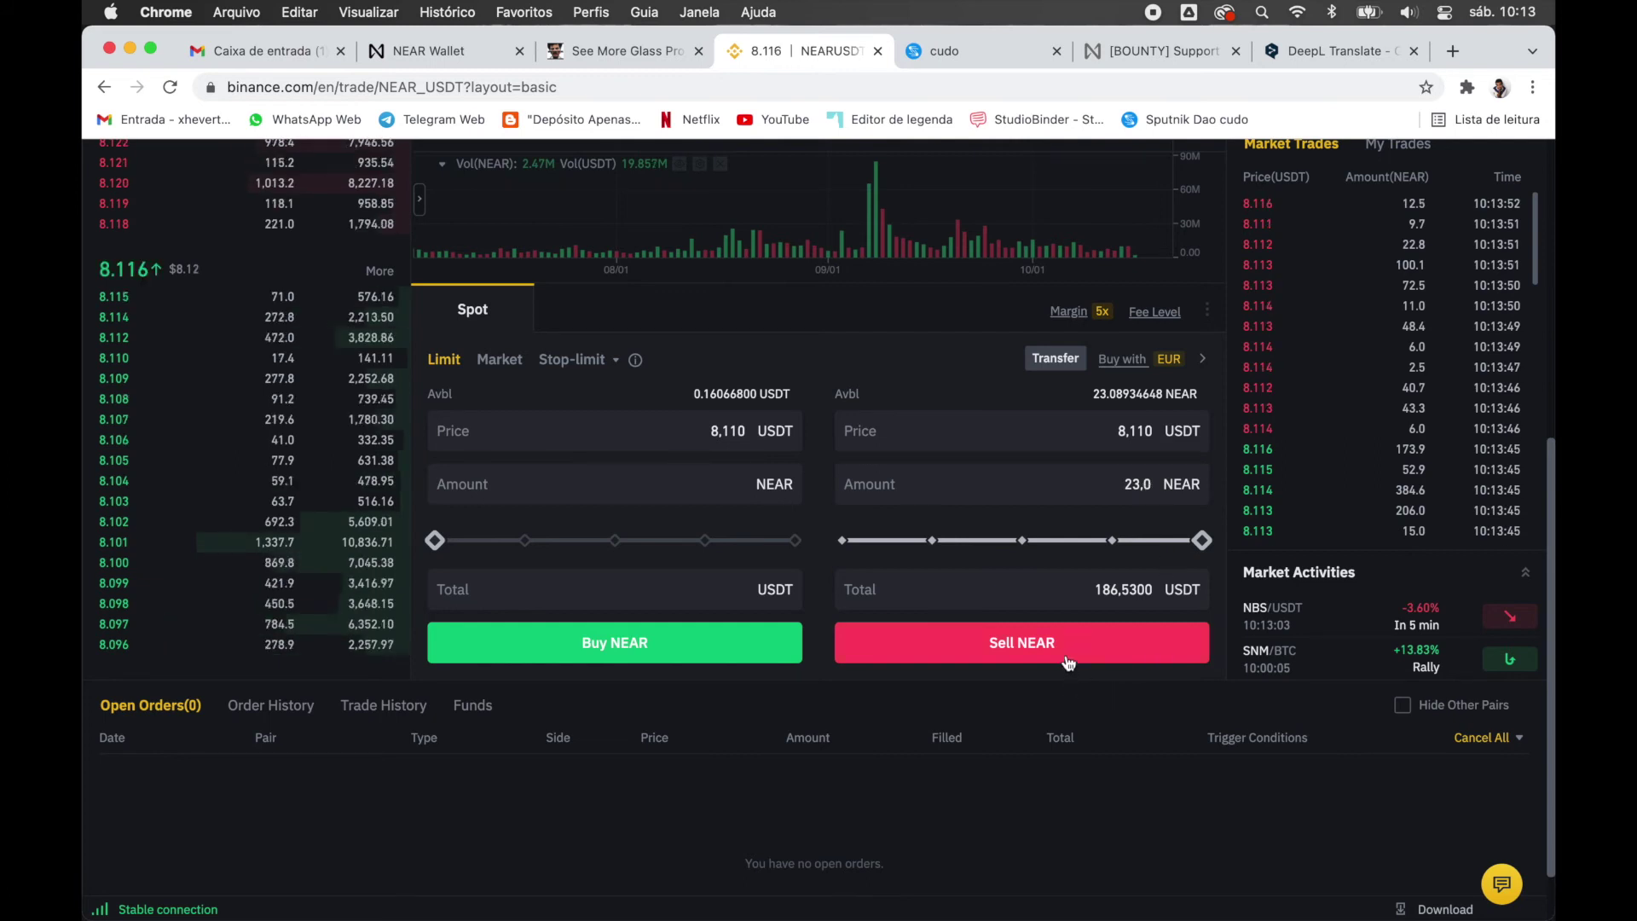
left_click(1116, 437)
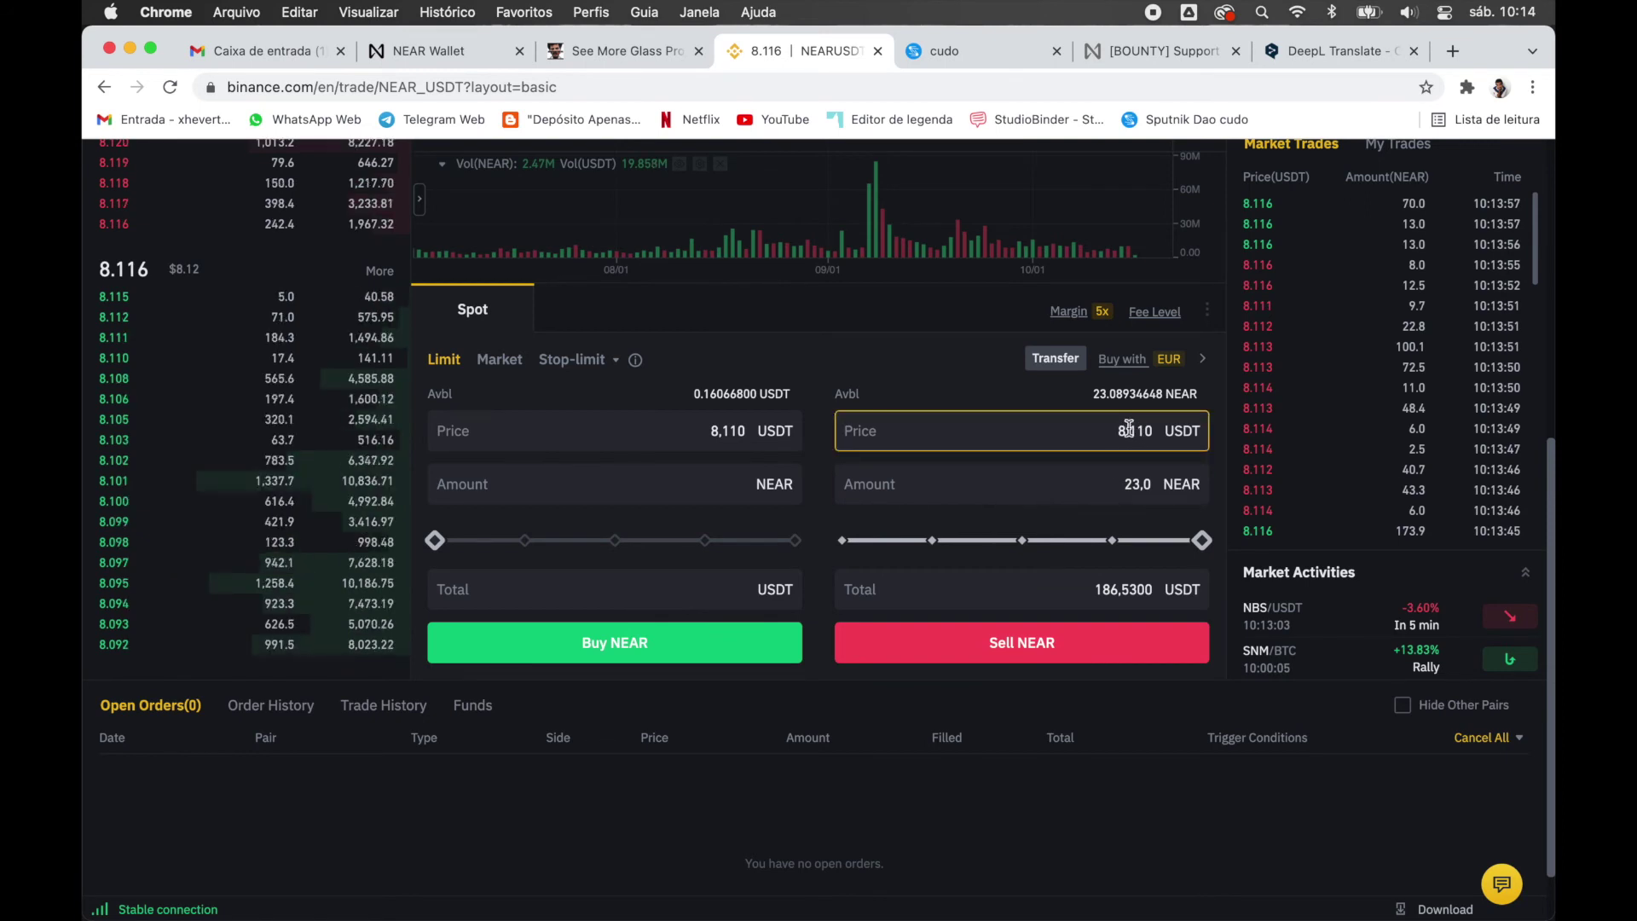
double_click(1129, 431)
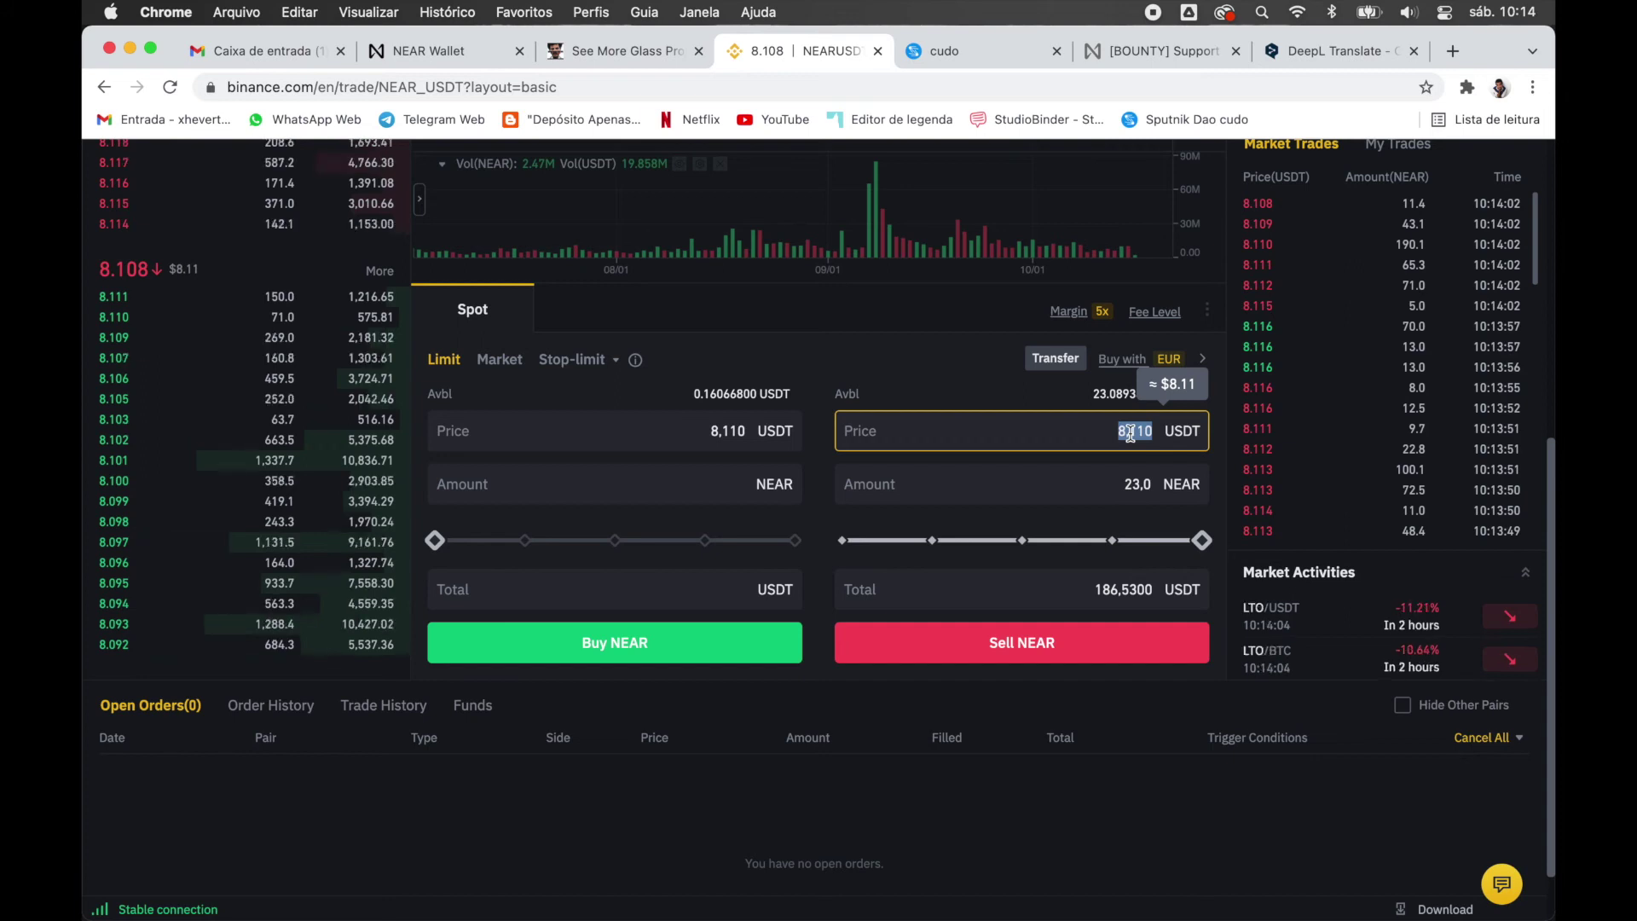
type("9")
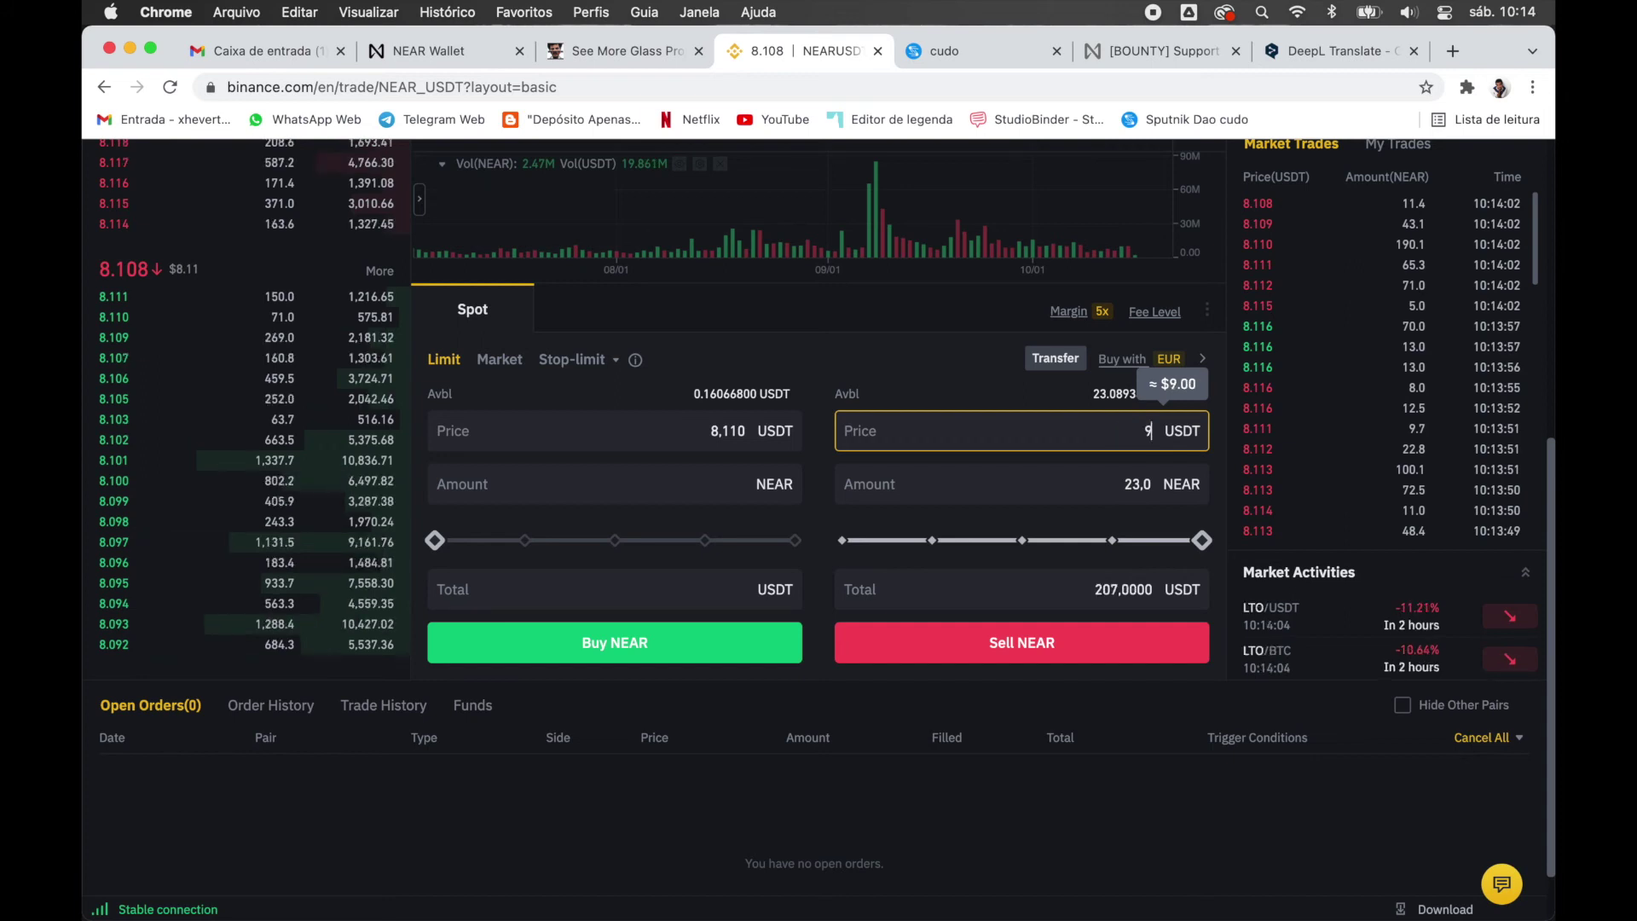
left_click(887, 360)
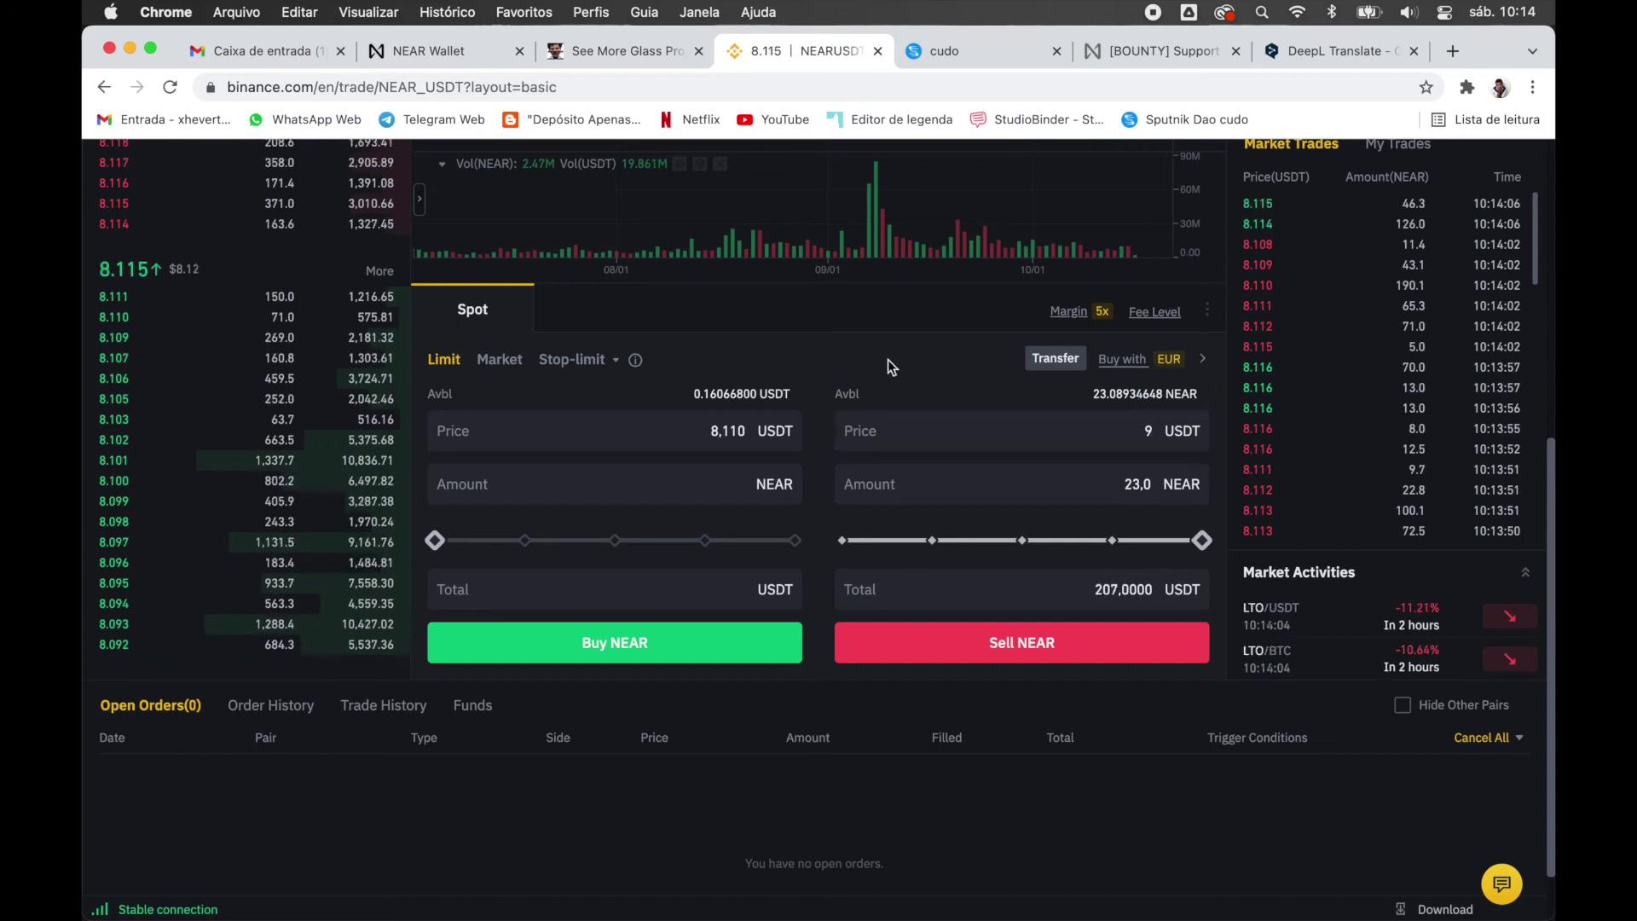
left_click(1023, 648)
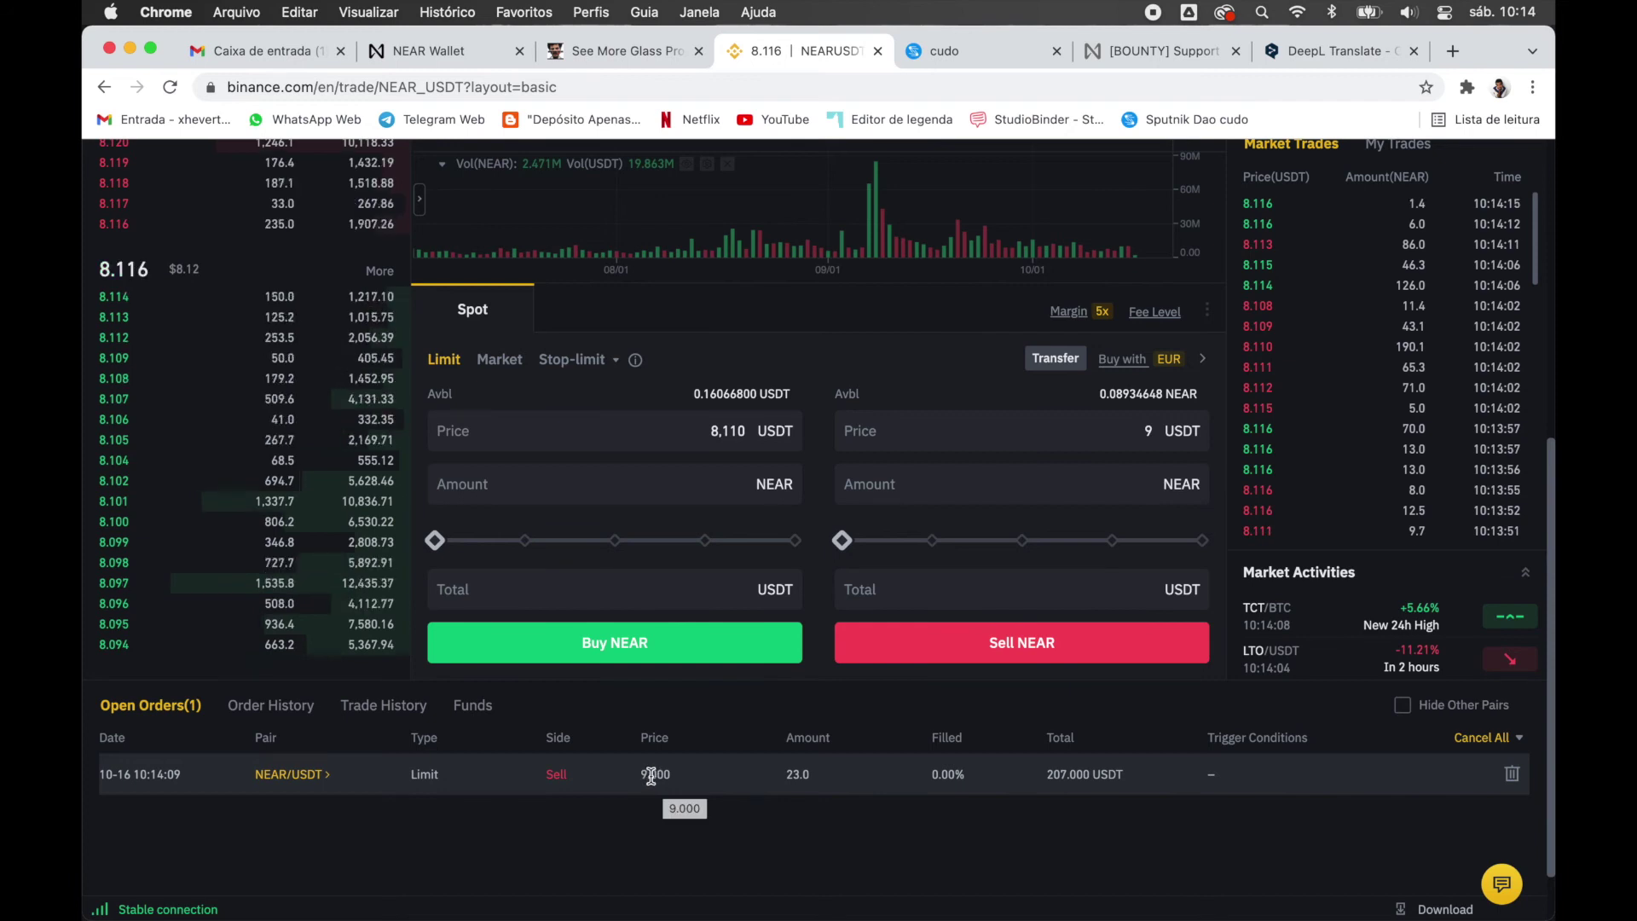
Cancel the 9 USDT order and resubmit a sell of all 23 NEAR at 8.117 USDT
left_click(1513, 774)
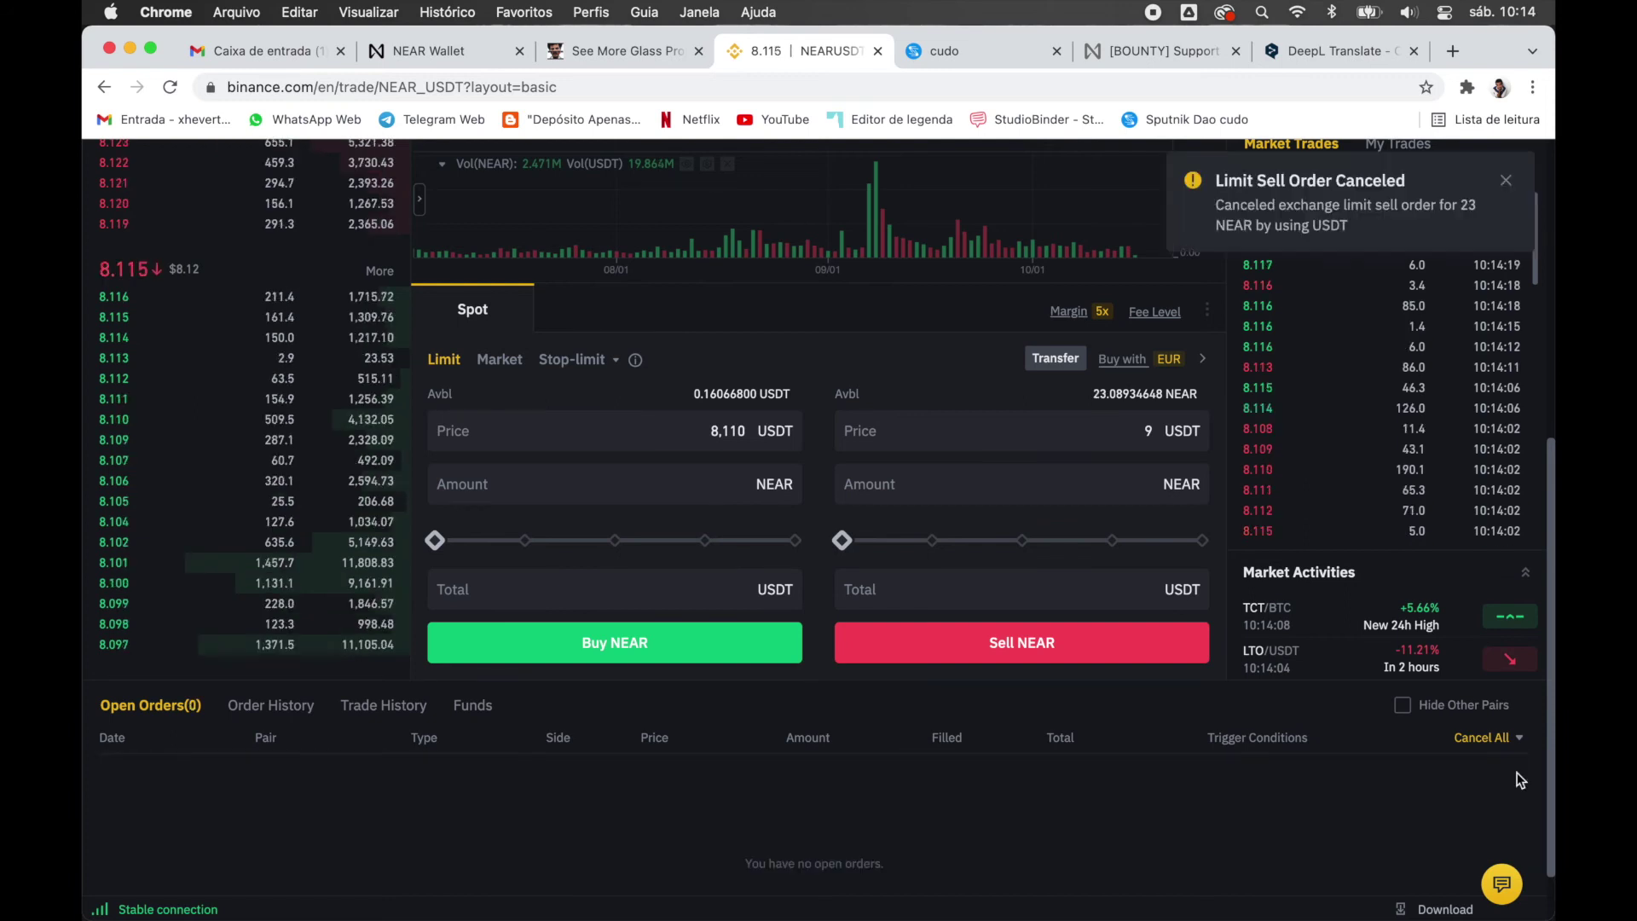
left_click(170, 86)
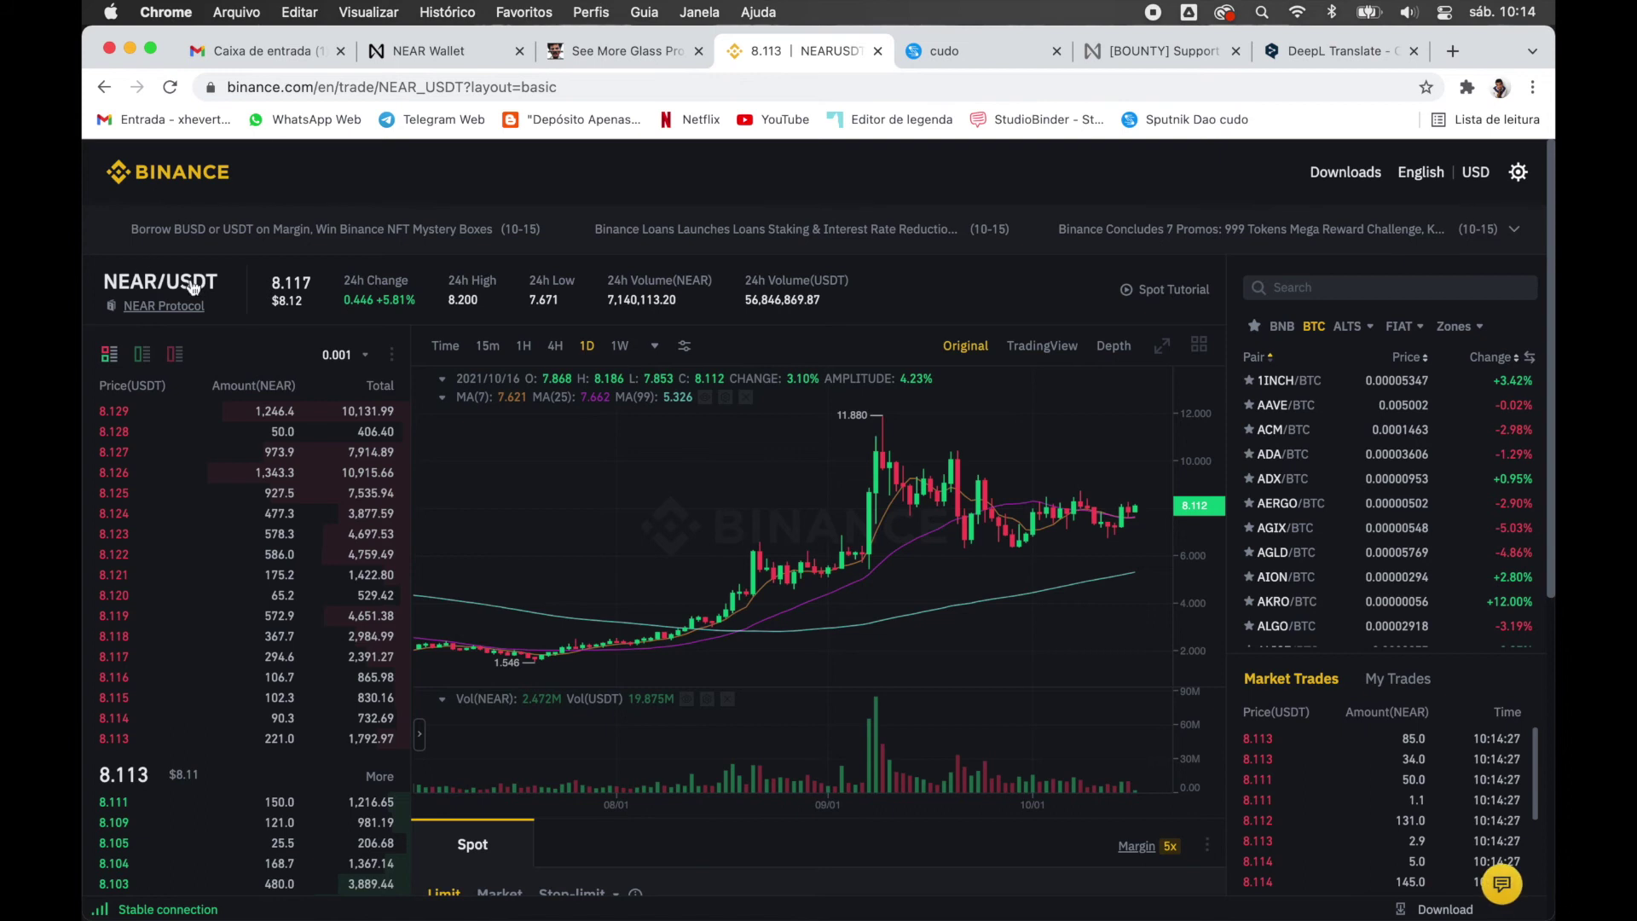
scroll(238, 325, "down", 7)
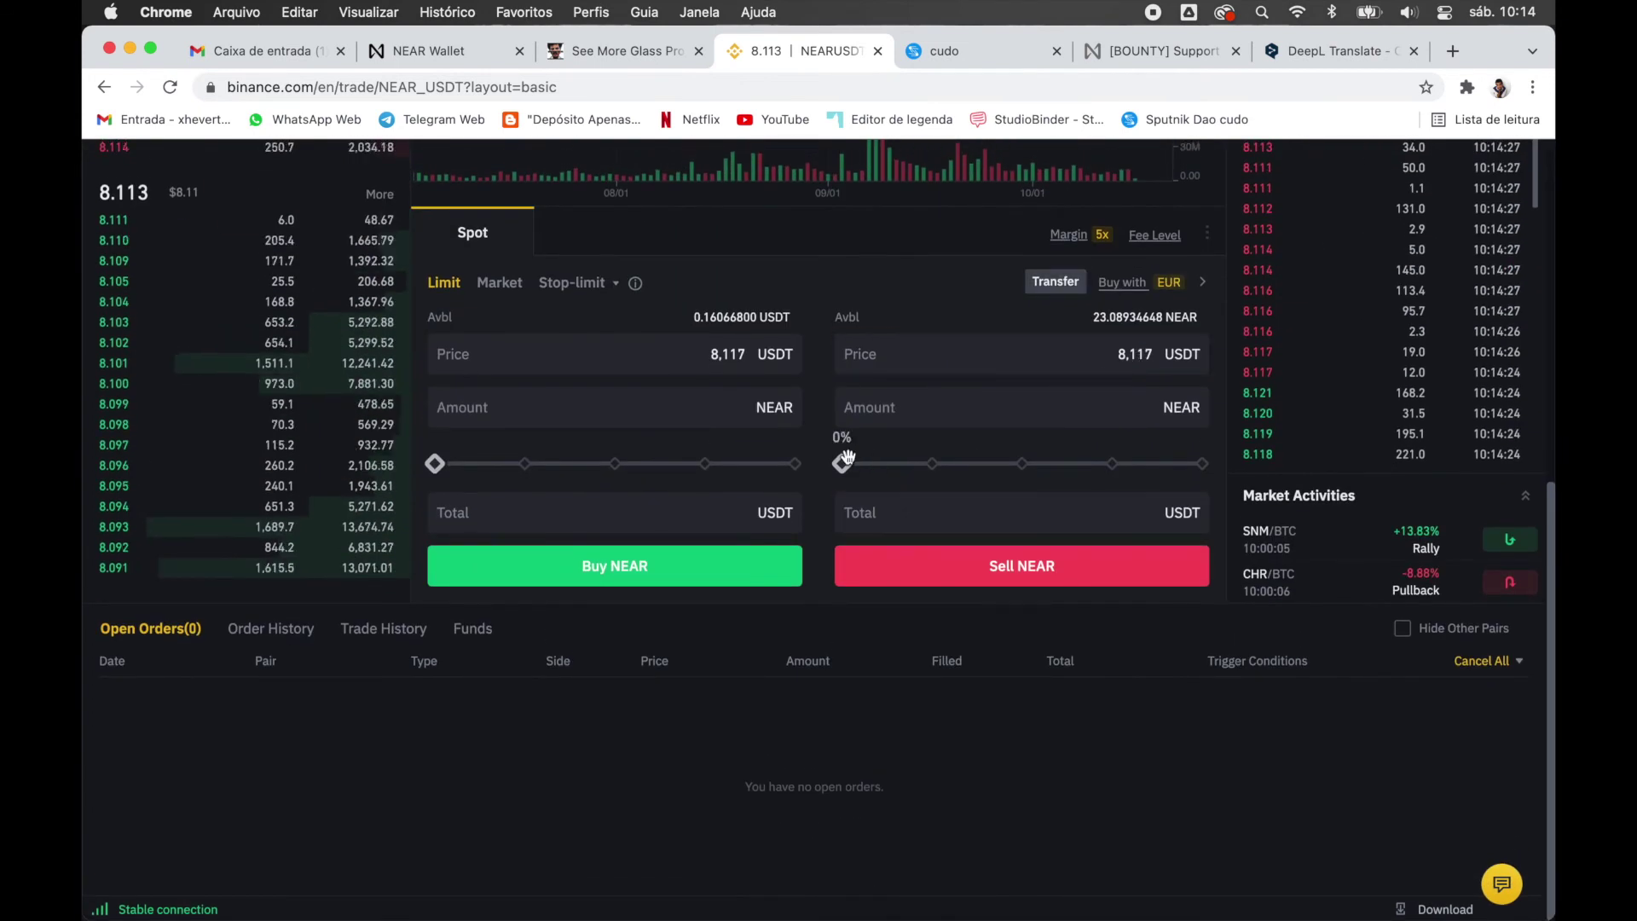
left_click_drag(848, 459, 1214, 465)
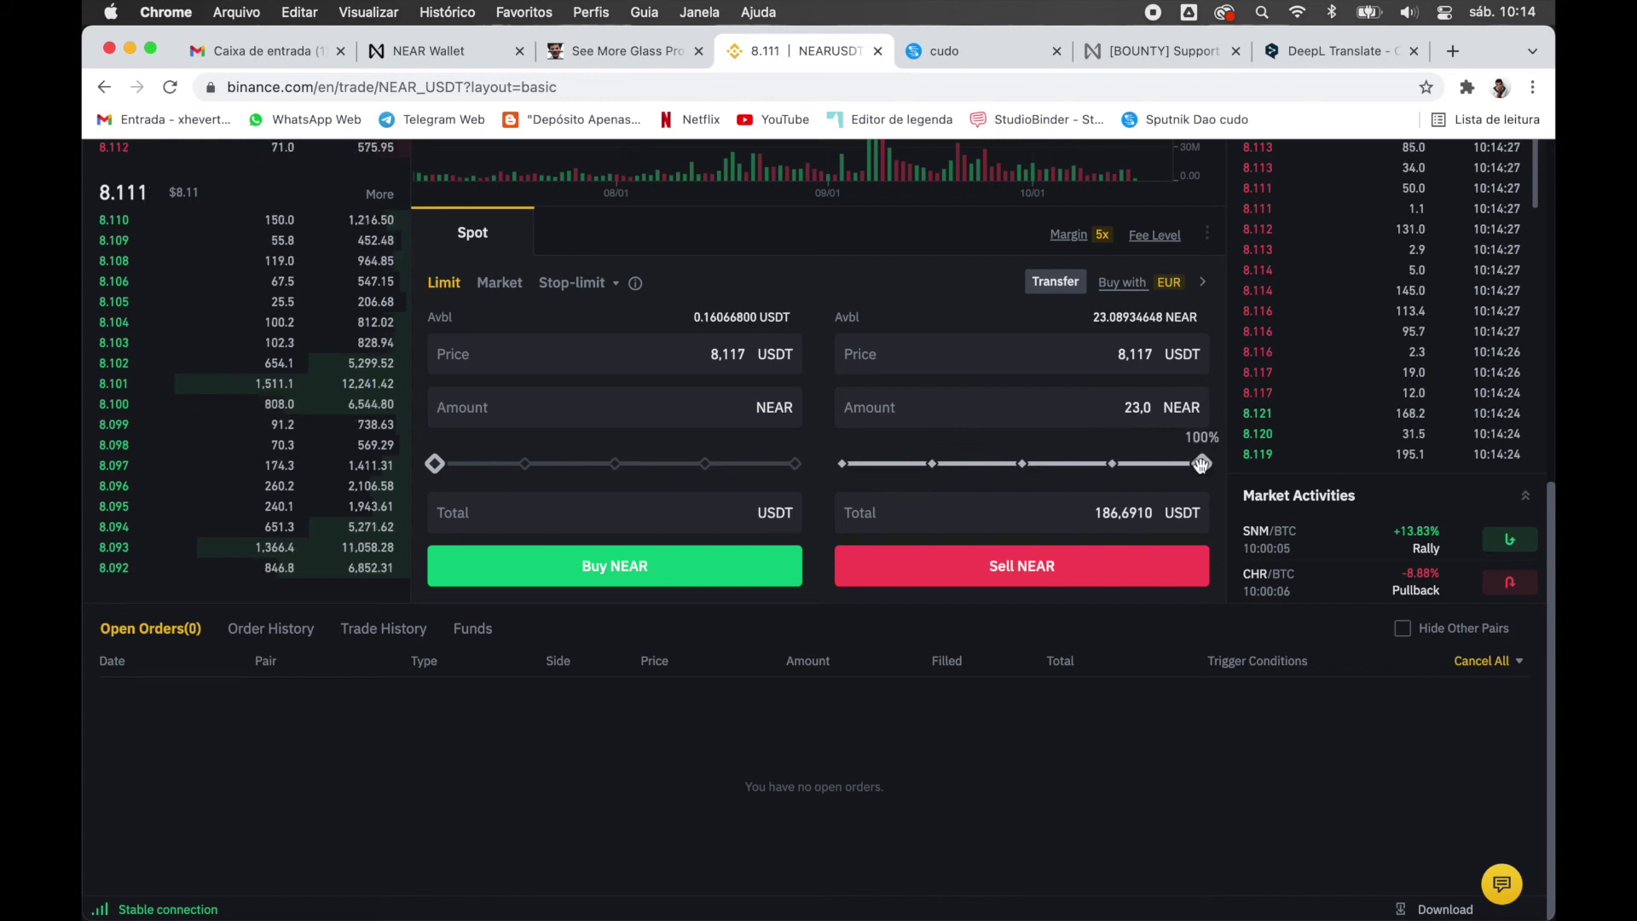
left_click(1079, 588)
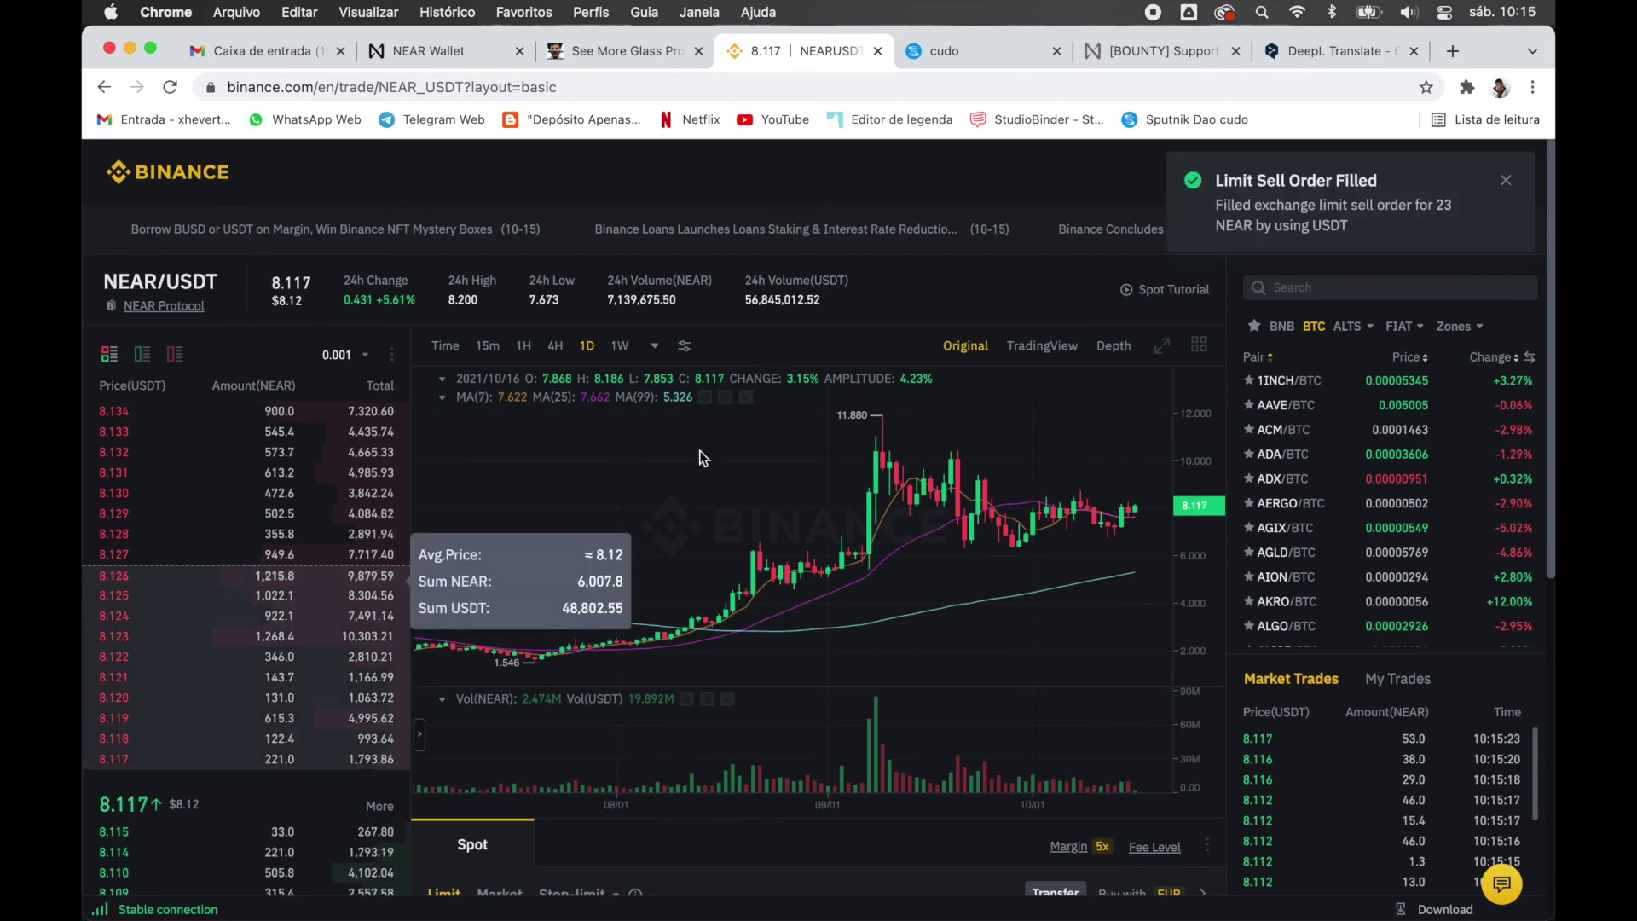
Search the trading pairs for 'usdt', then change the search to 'eur' to list EUR/USDT
scroll(1005, 596, "down", 5)
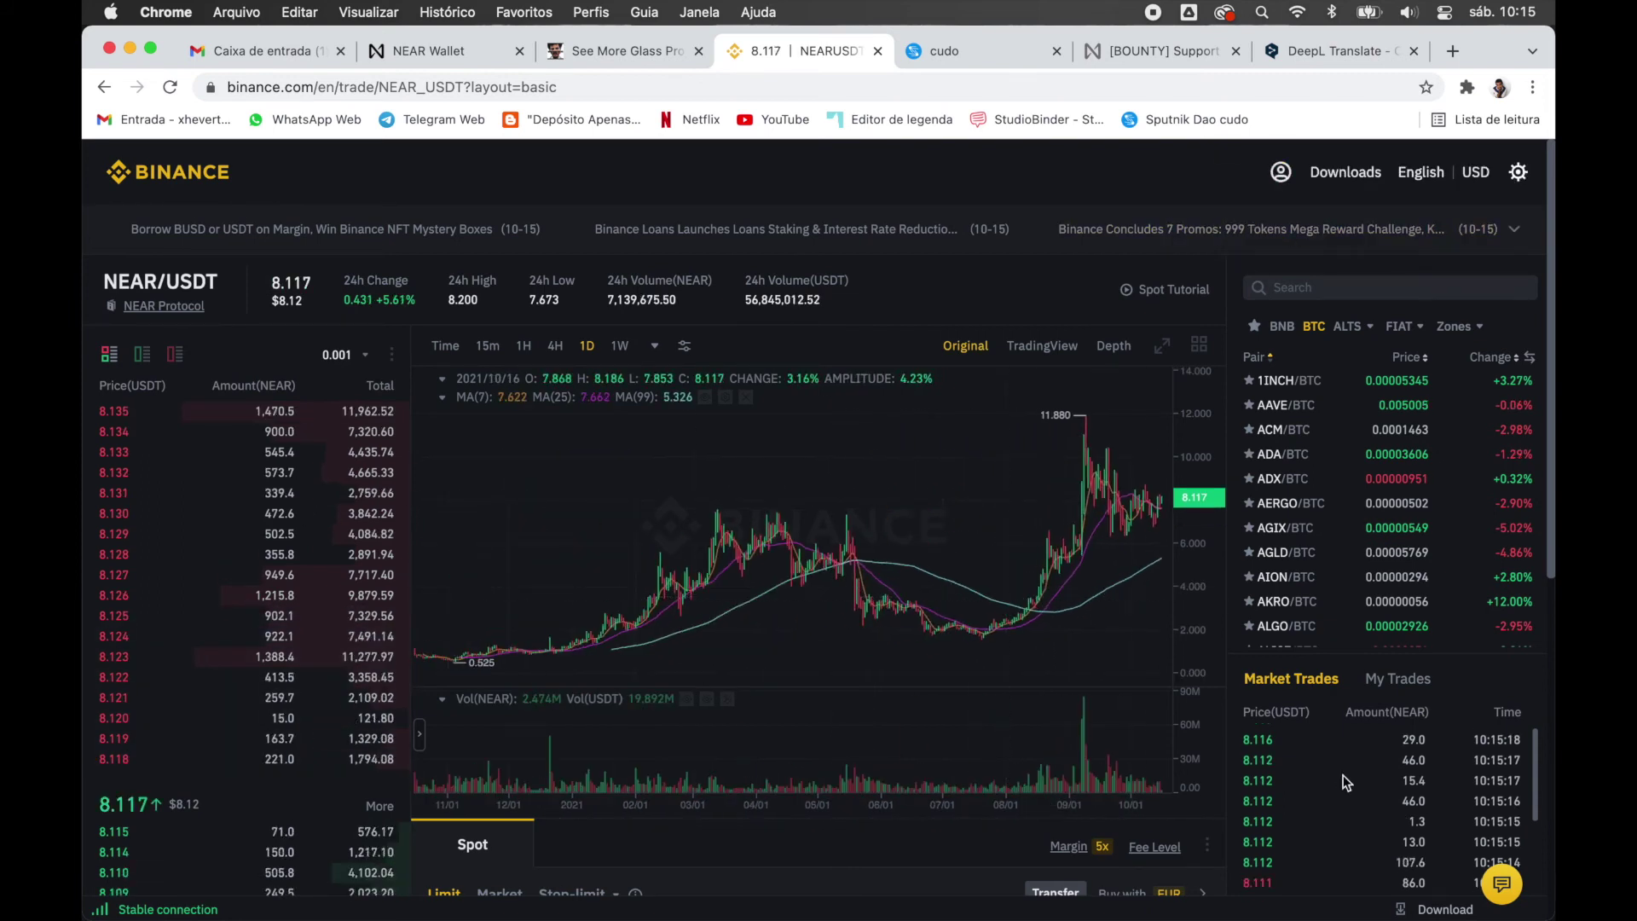
scroll(1340, 774, "down", 5)
scroll(1552, 638, "down", 7)
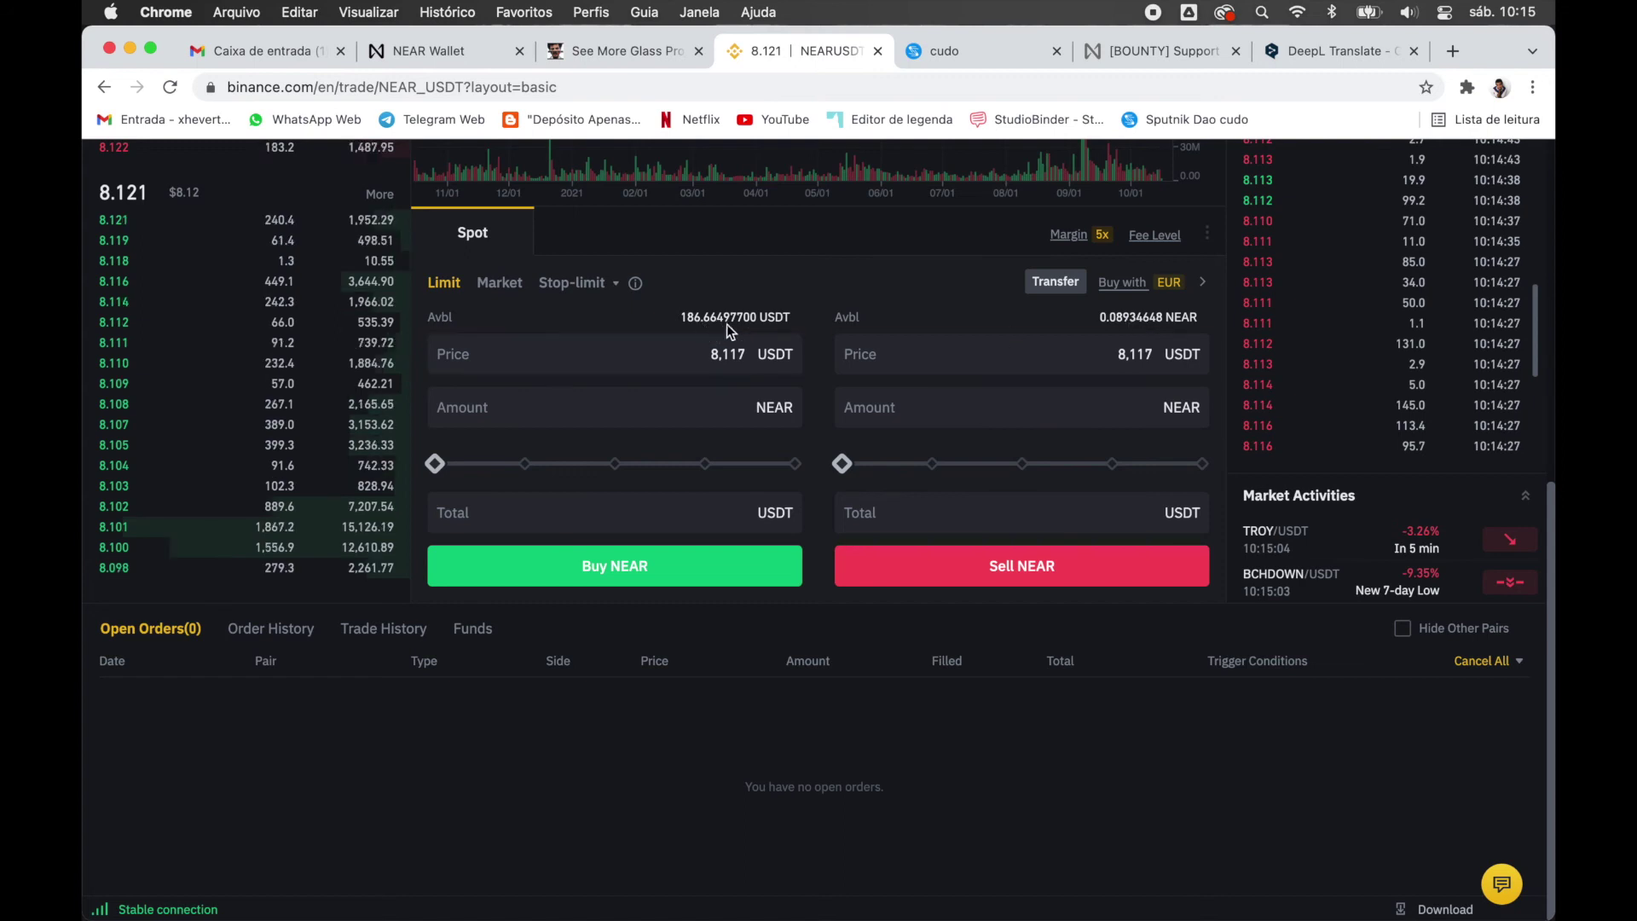
scroll(706, 322, "up", 10)
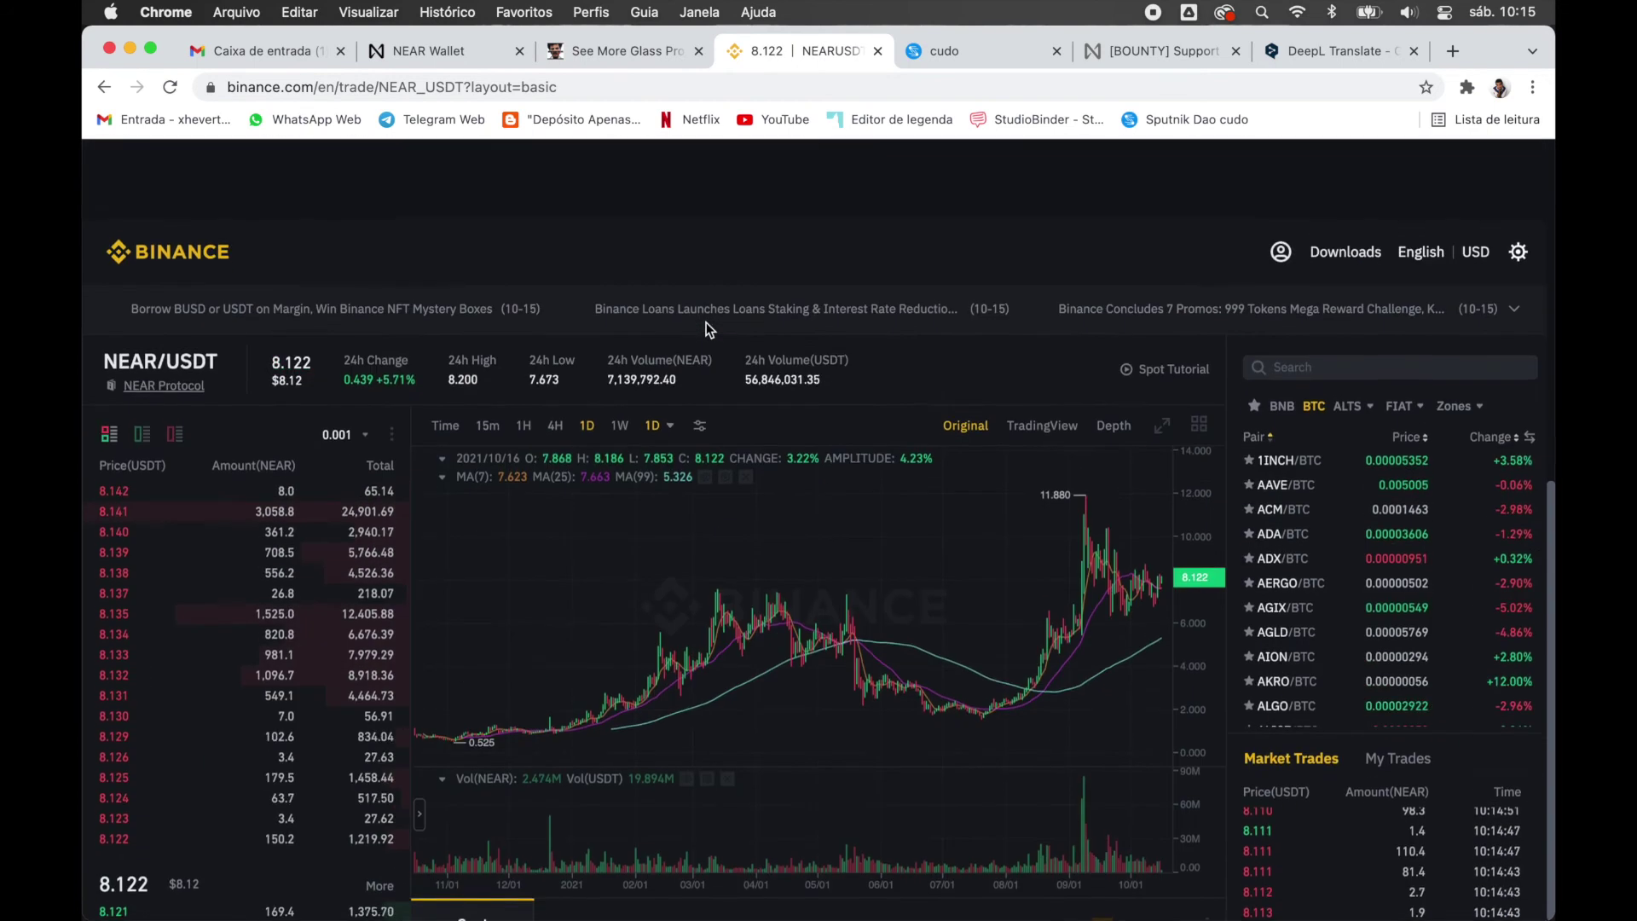
left_click(1267, 287)
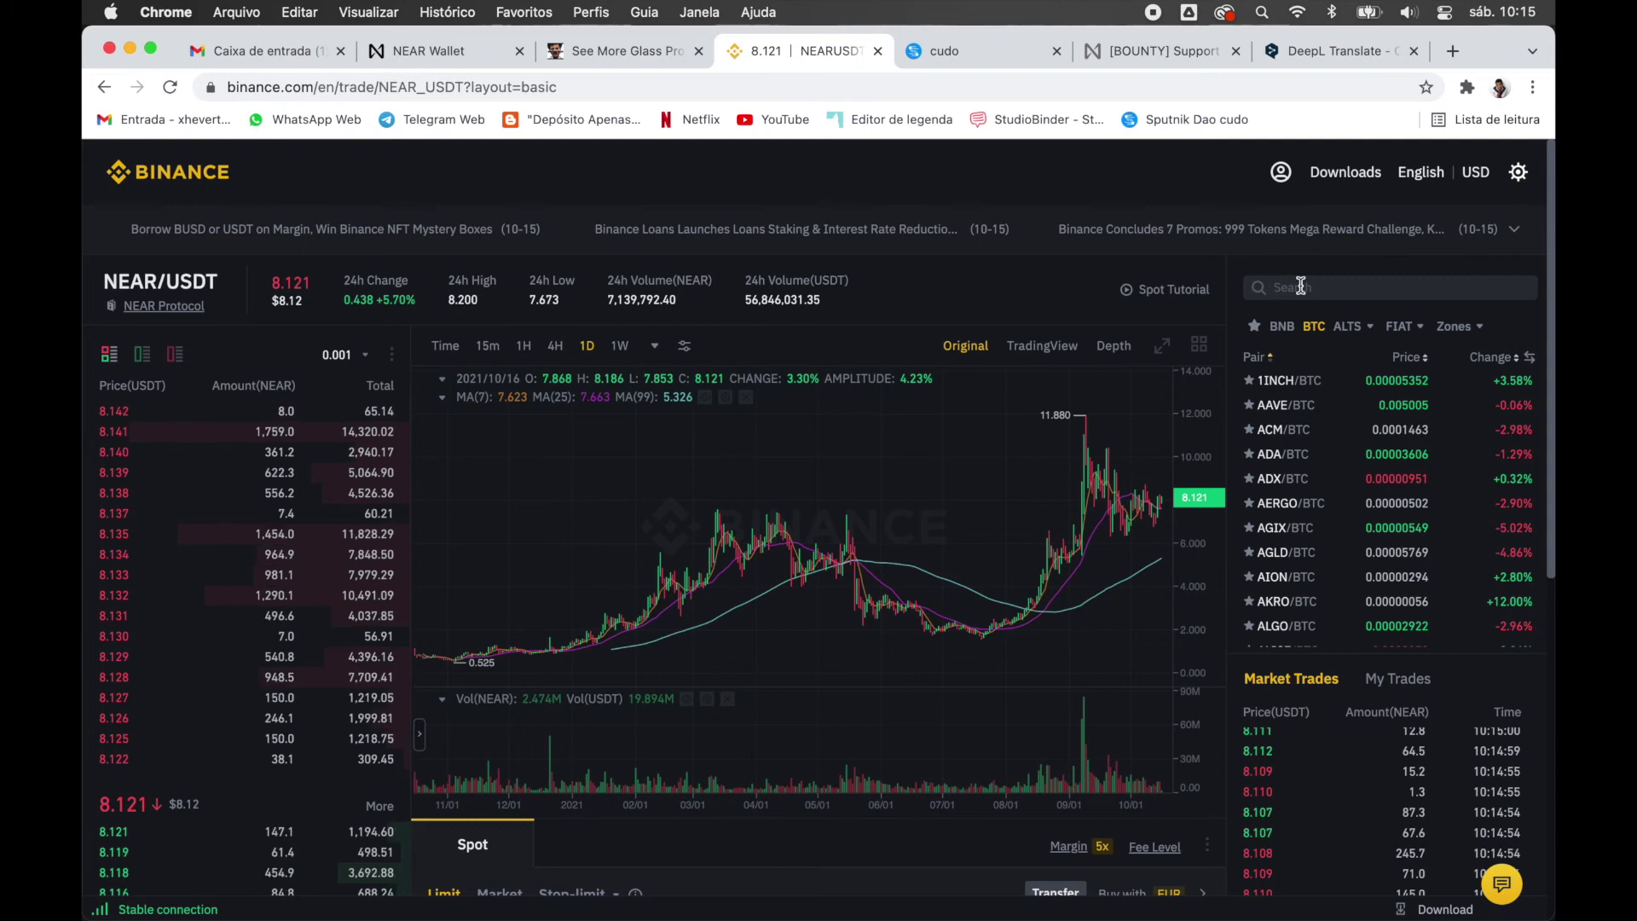
type("usdt")
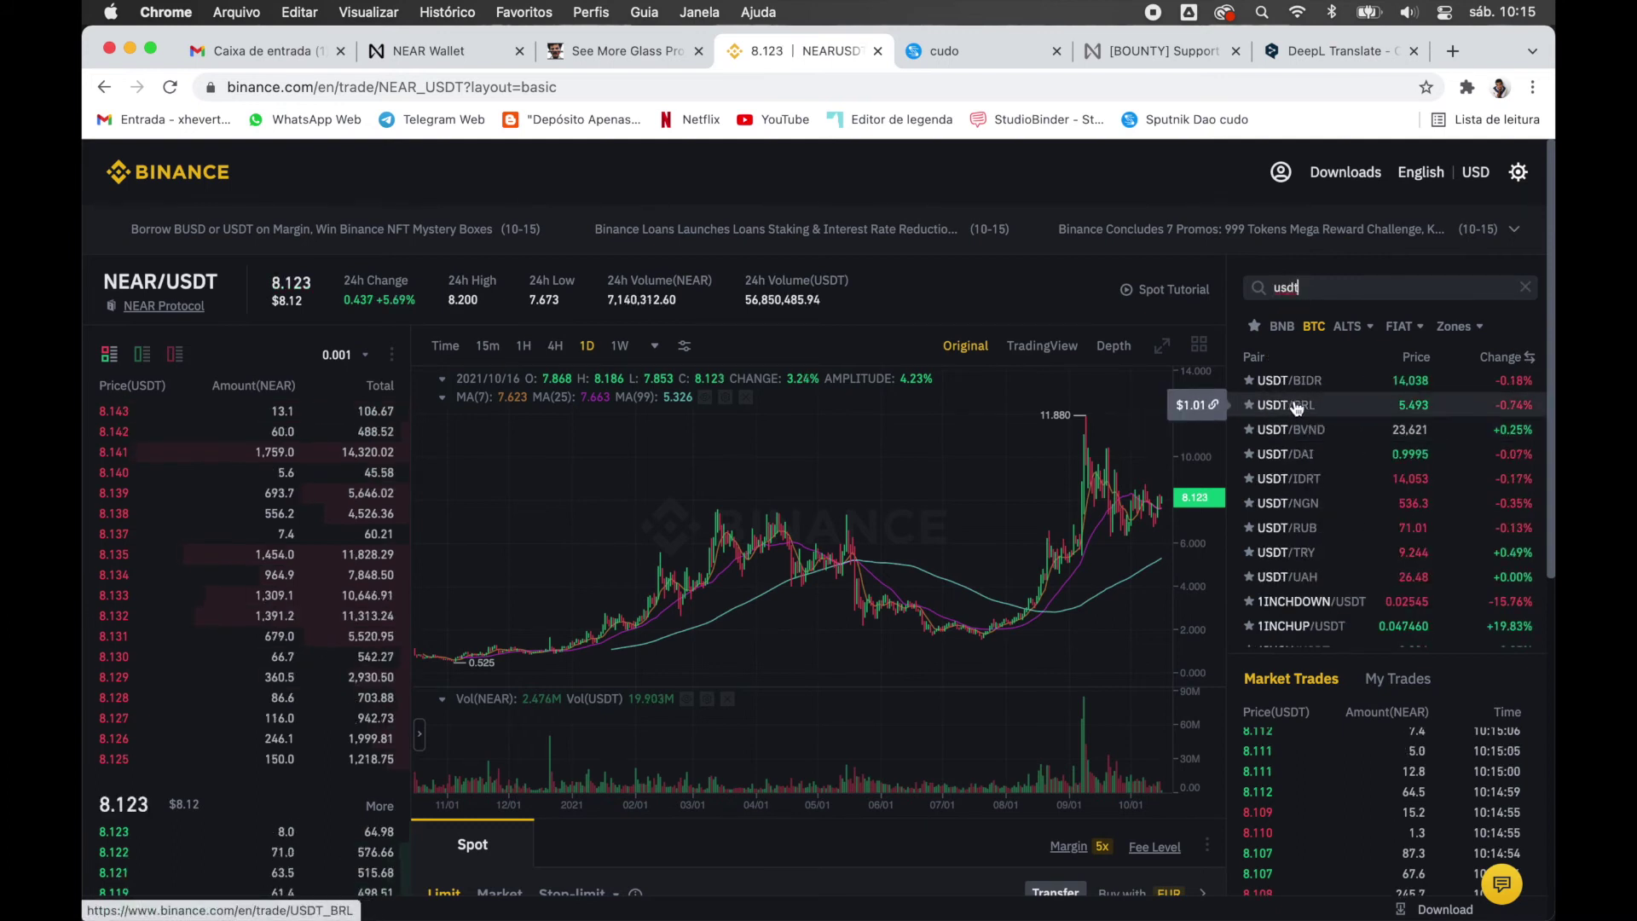
scroll(1306, 550, "down", 1)
scroll(1304, 546, "down", 10)
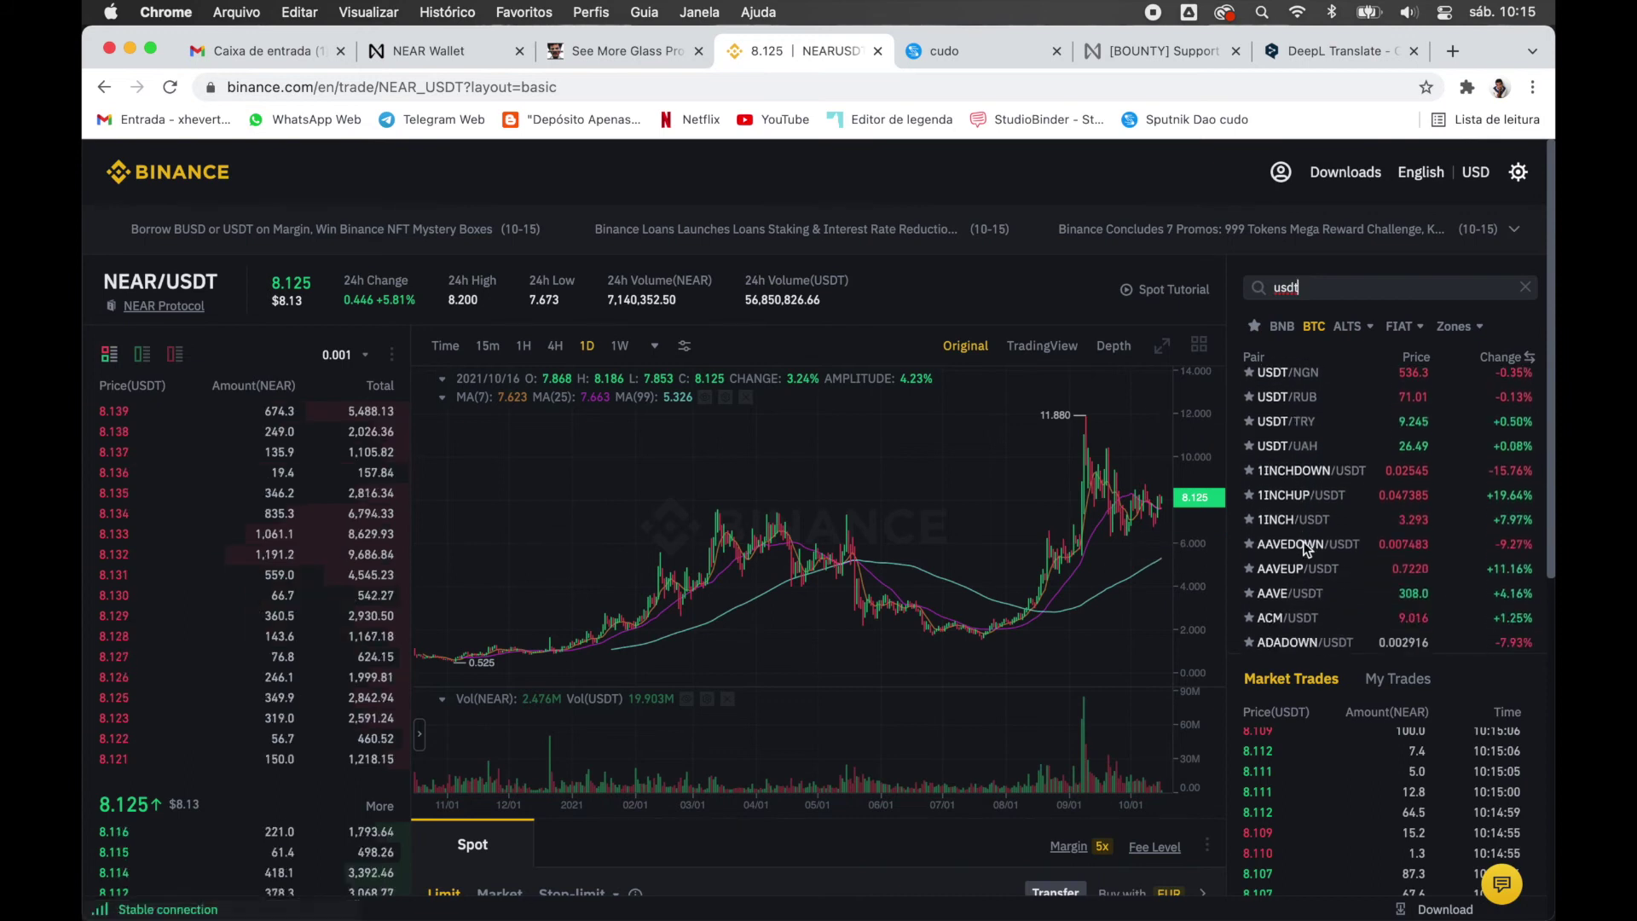
scroll(1302, 542, "up", 10)
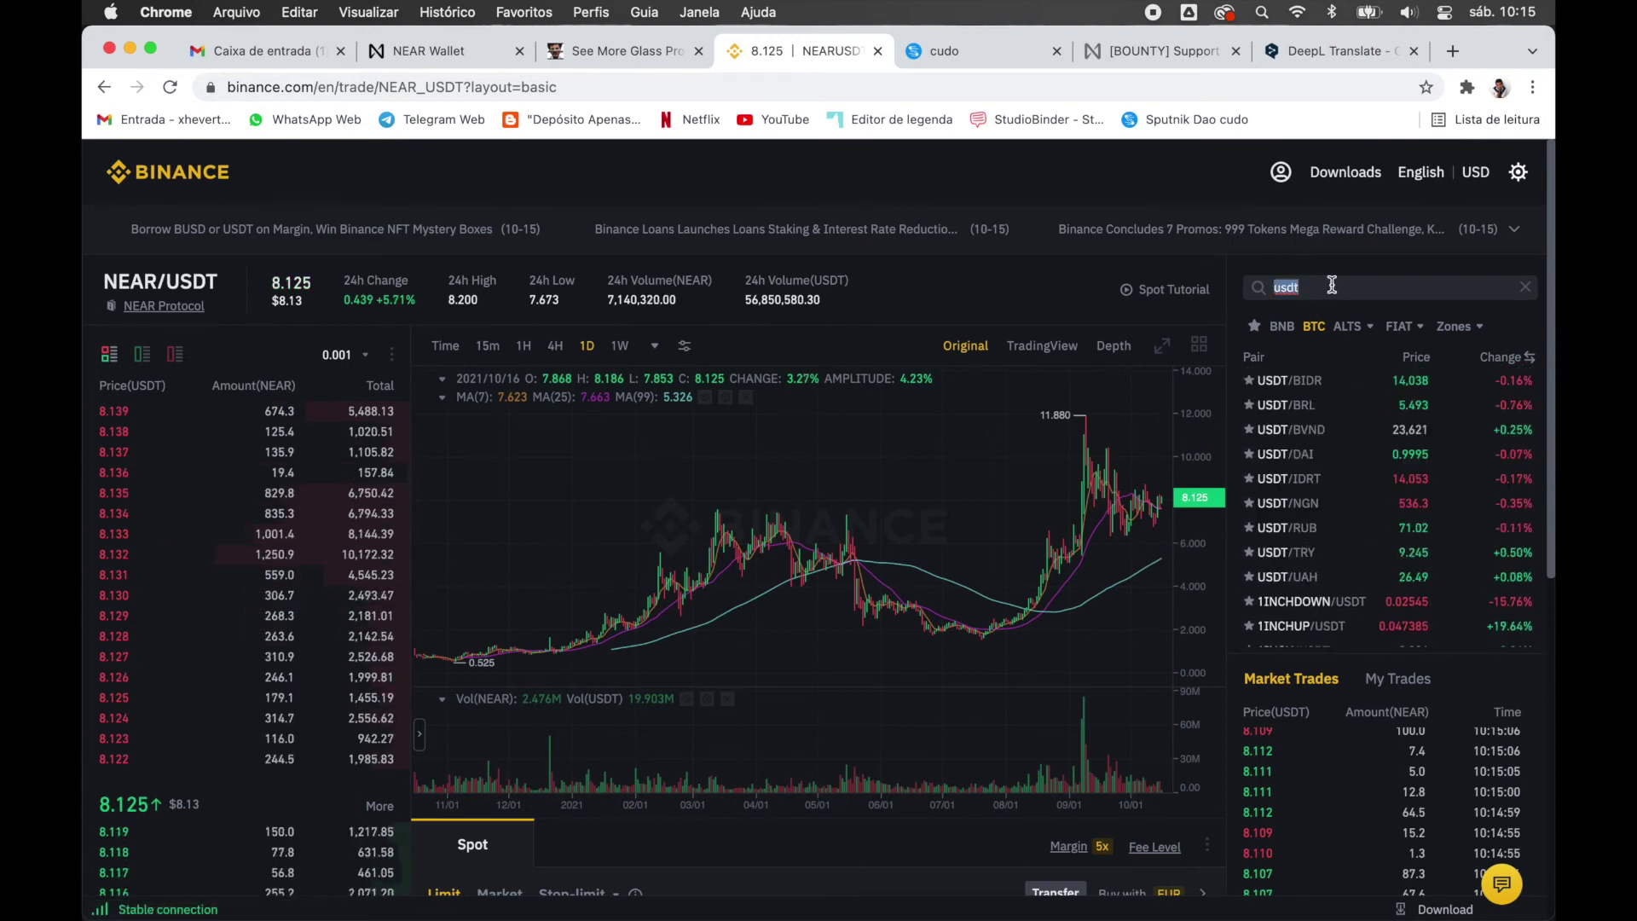
type("eur")
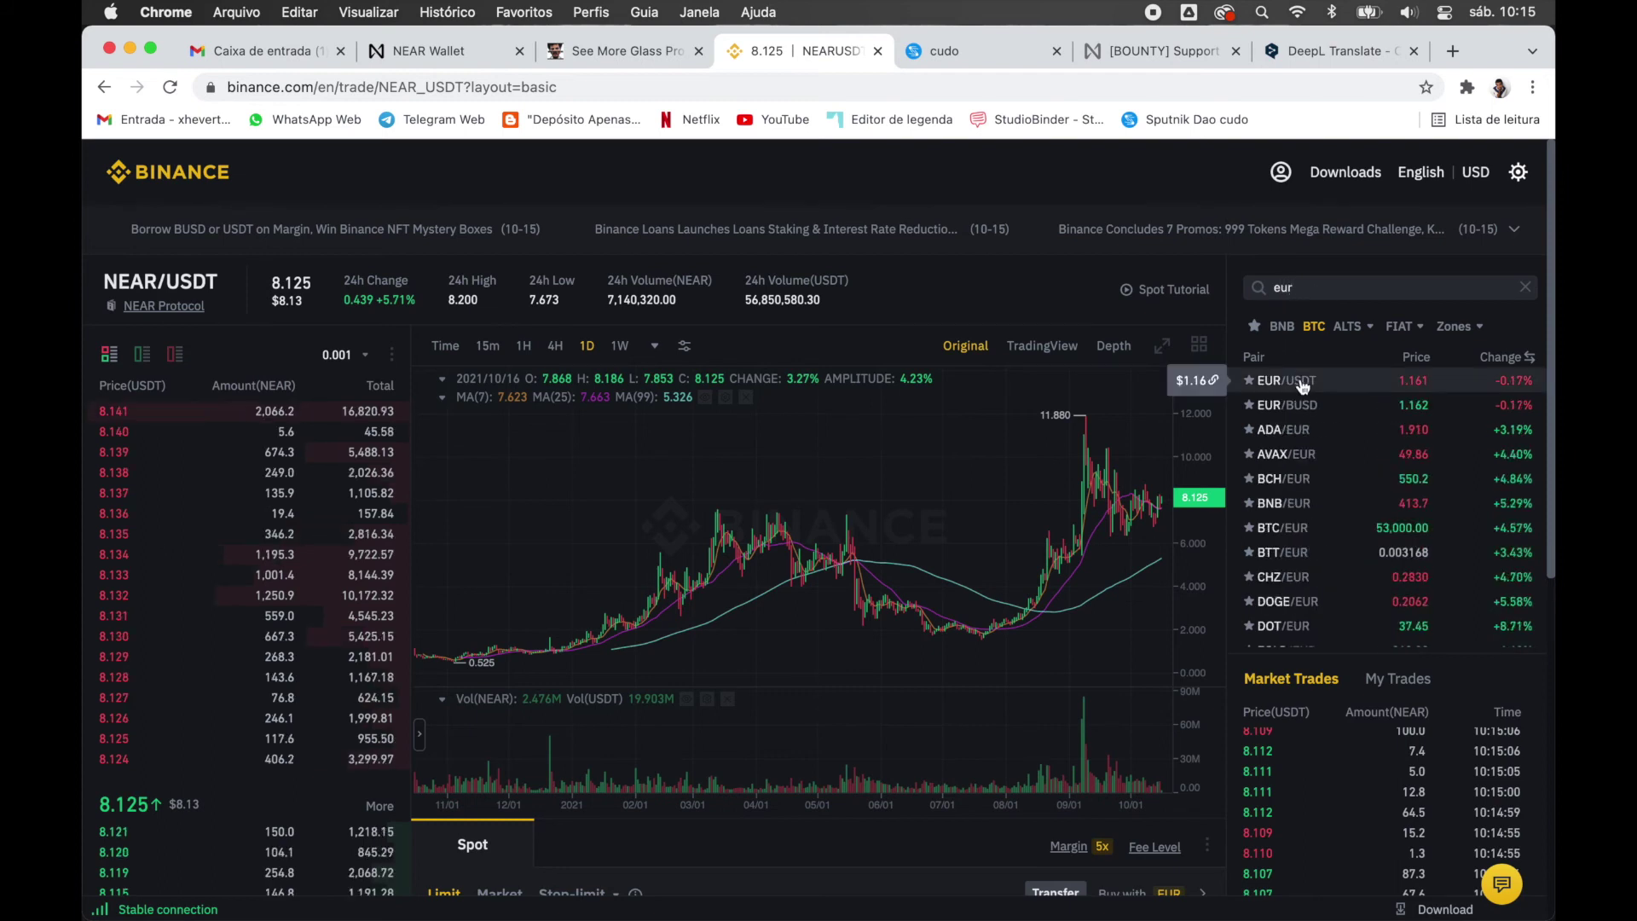
On EUR/USDT, place a limit buy of 160.7 EUR at 1.161 USDT using the full balance
left_click(1302, 382)
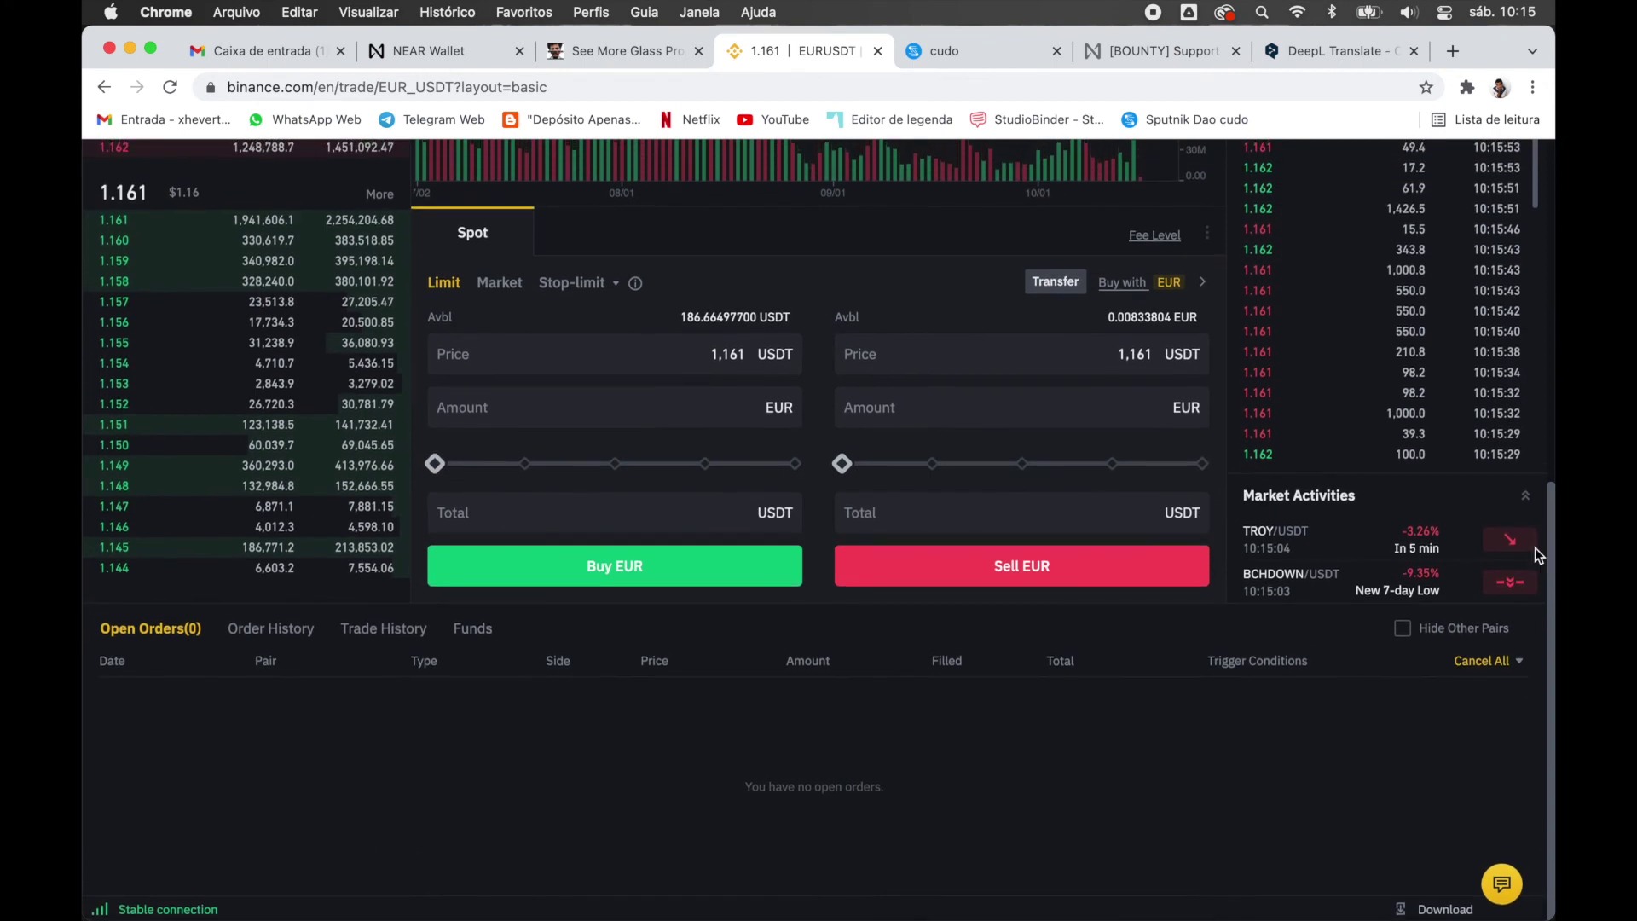
scroll(886, 733, "up", 3)
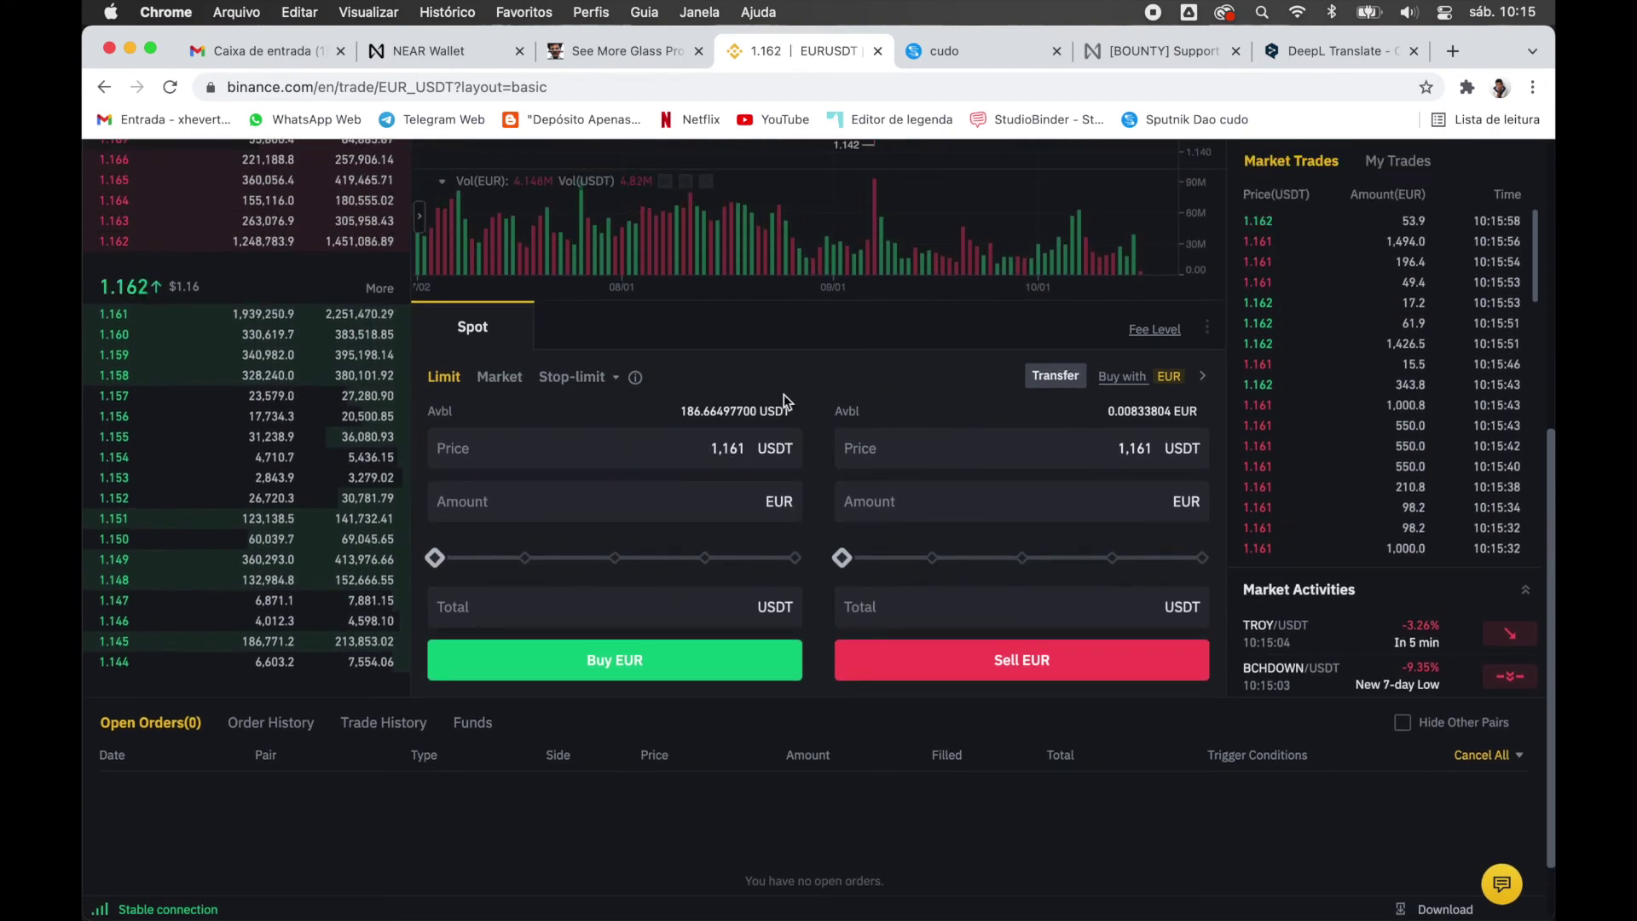
mouse_move(457, 554)
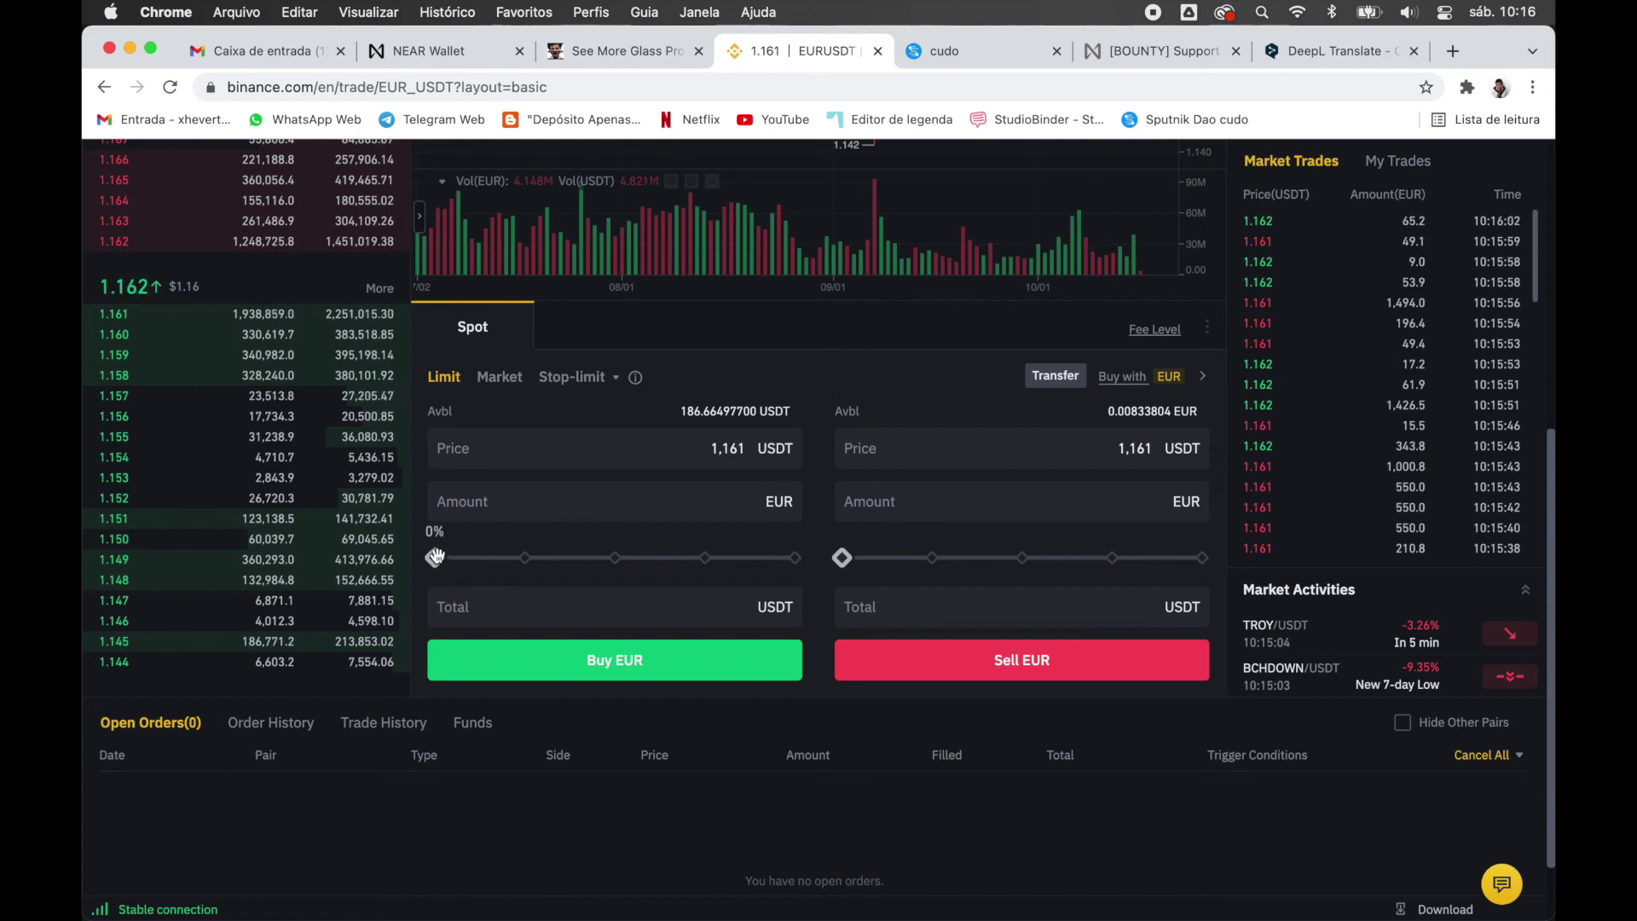
left_click_drag(436, 555, 808, 556)
mouse_move(560, 561)
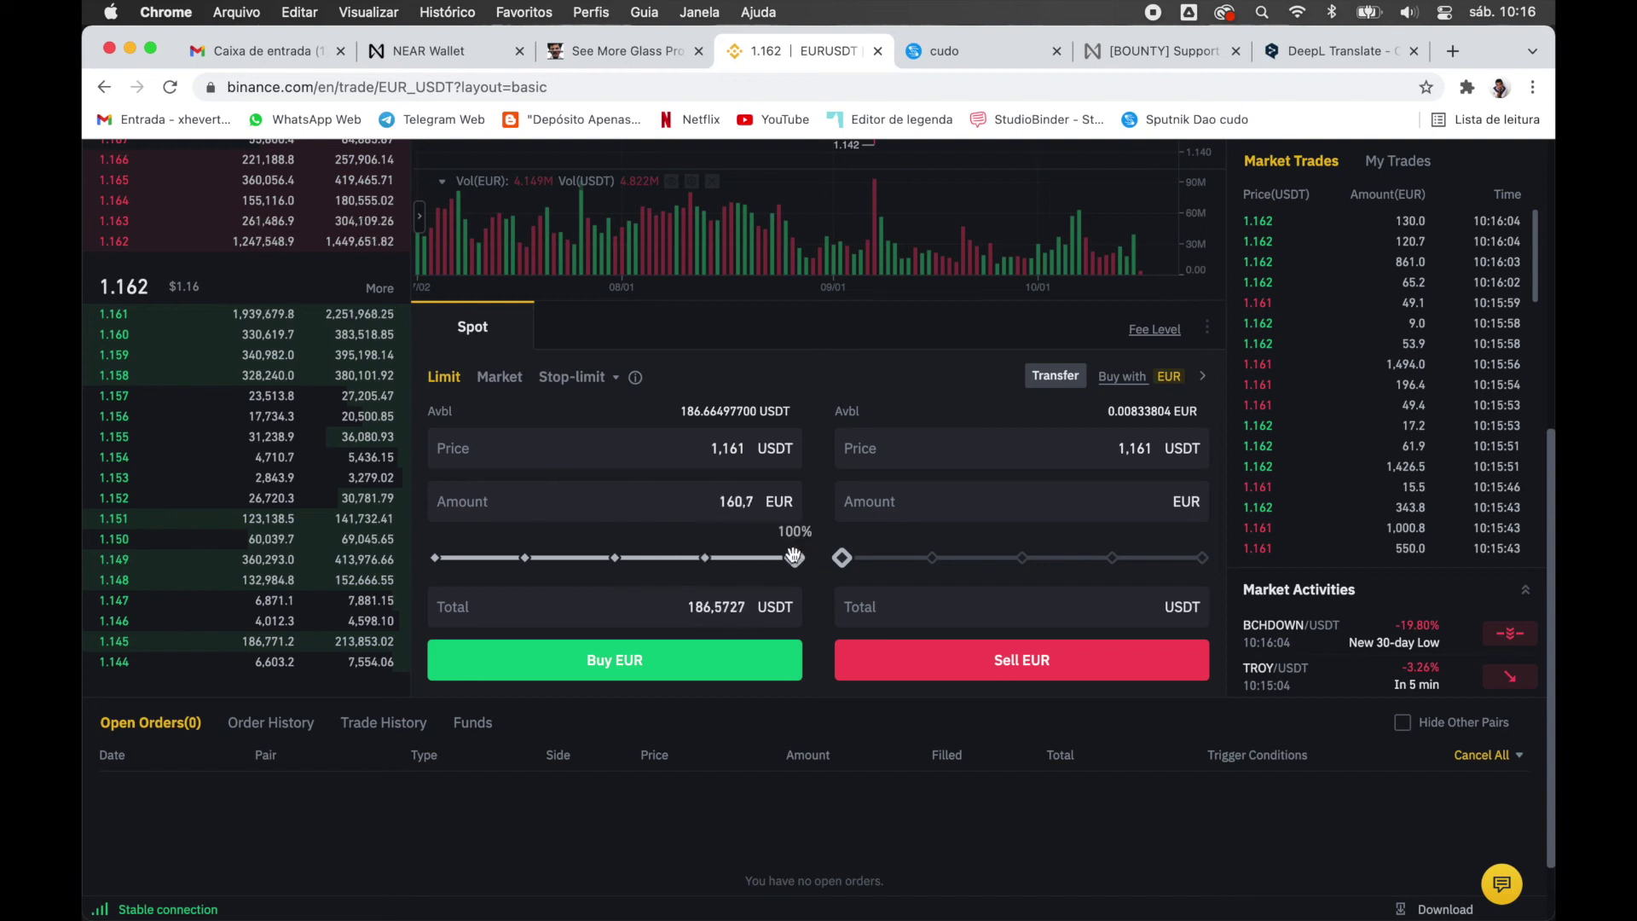
left_click(656, 660)
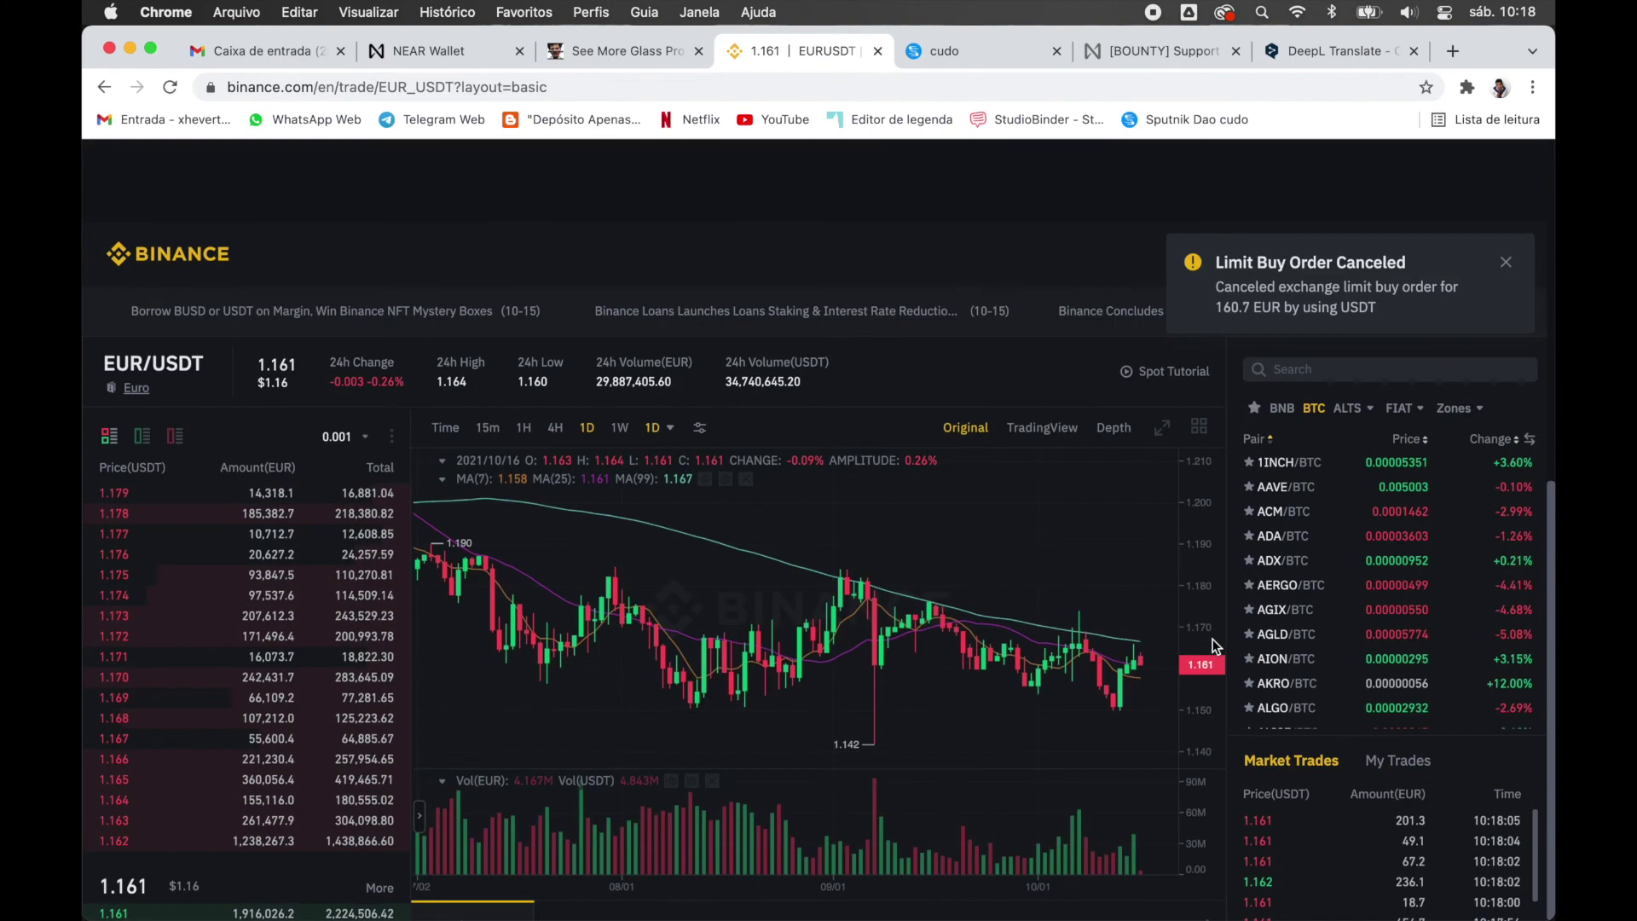
scroll(1212, 638, "down", 2)
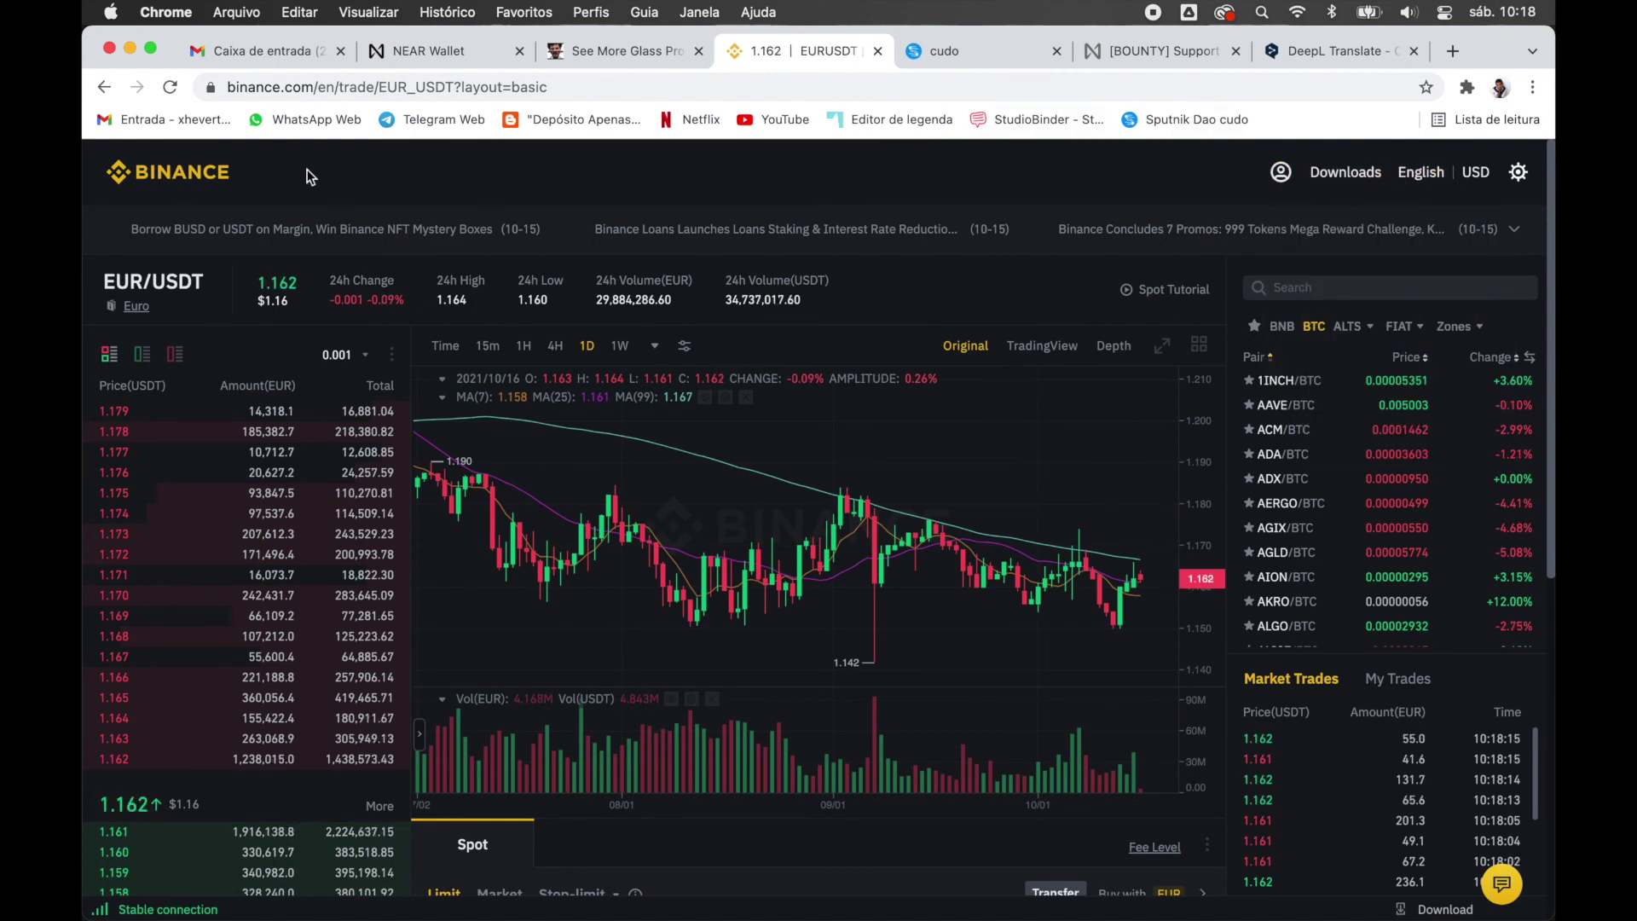
From the Binance home page, go to Trade > Convert to reach the Convert & OTC portal
left_click(195, 181)
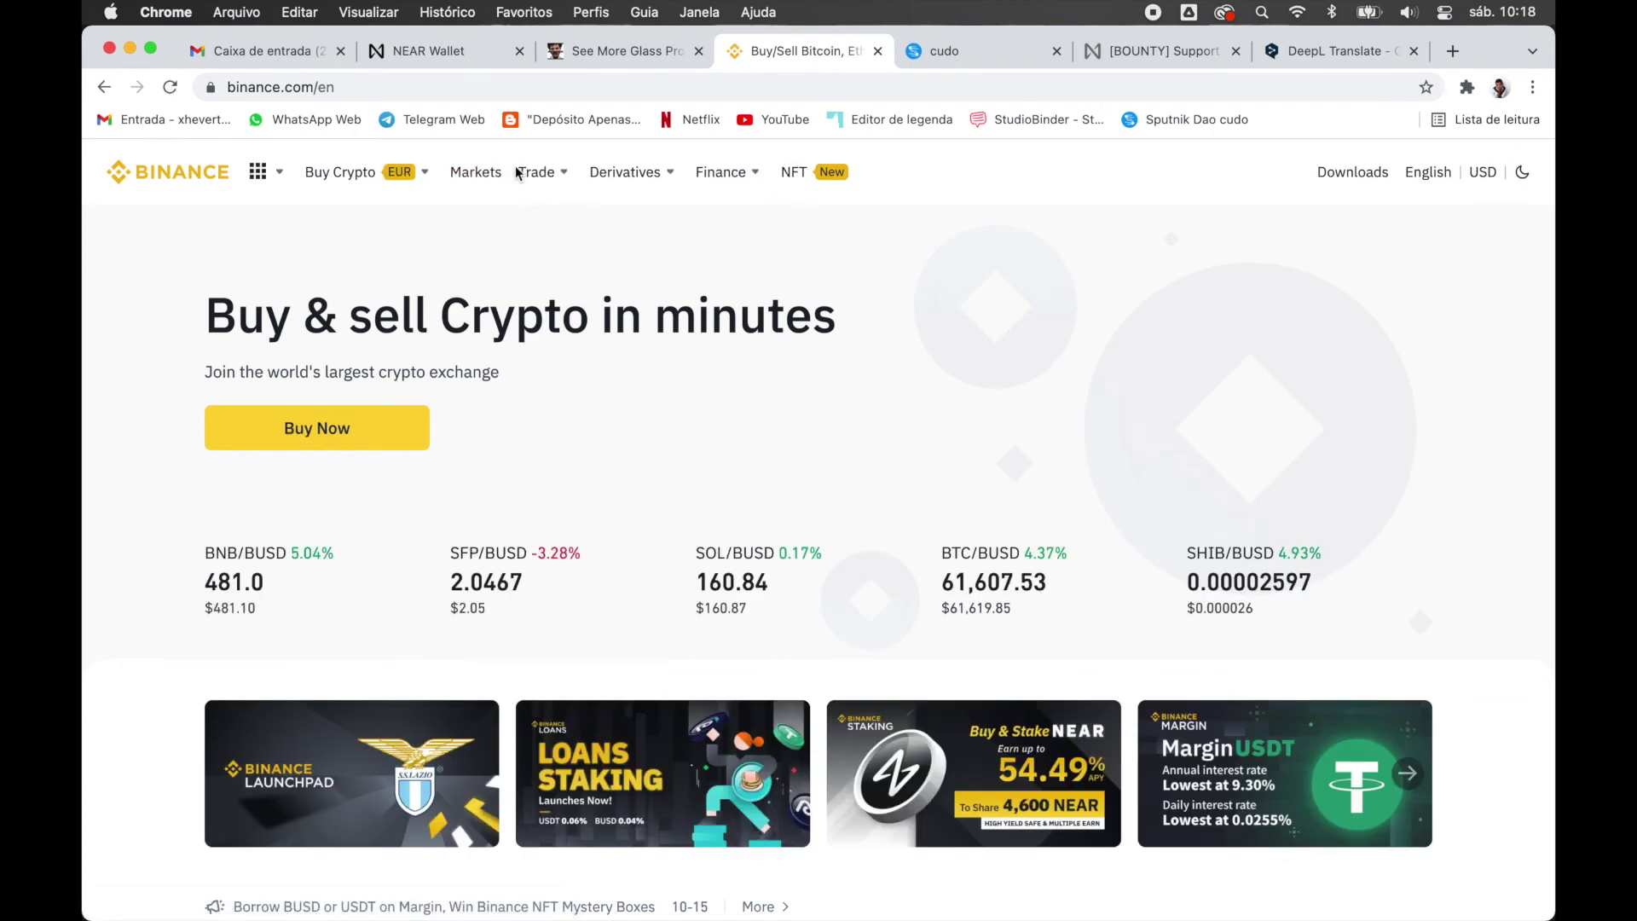
mouse_move(538, 243)
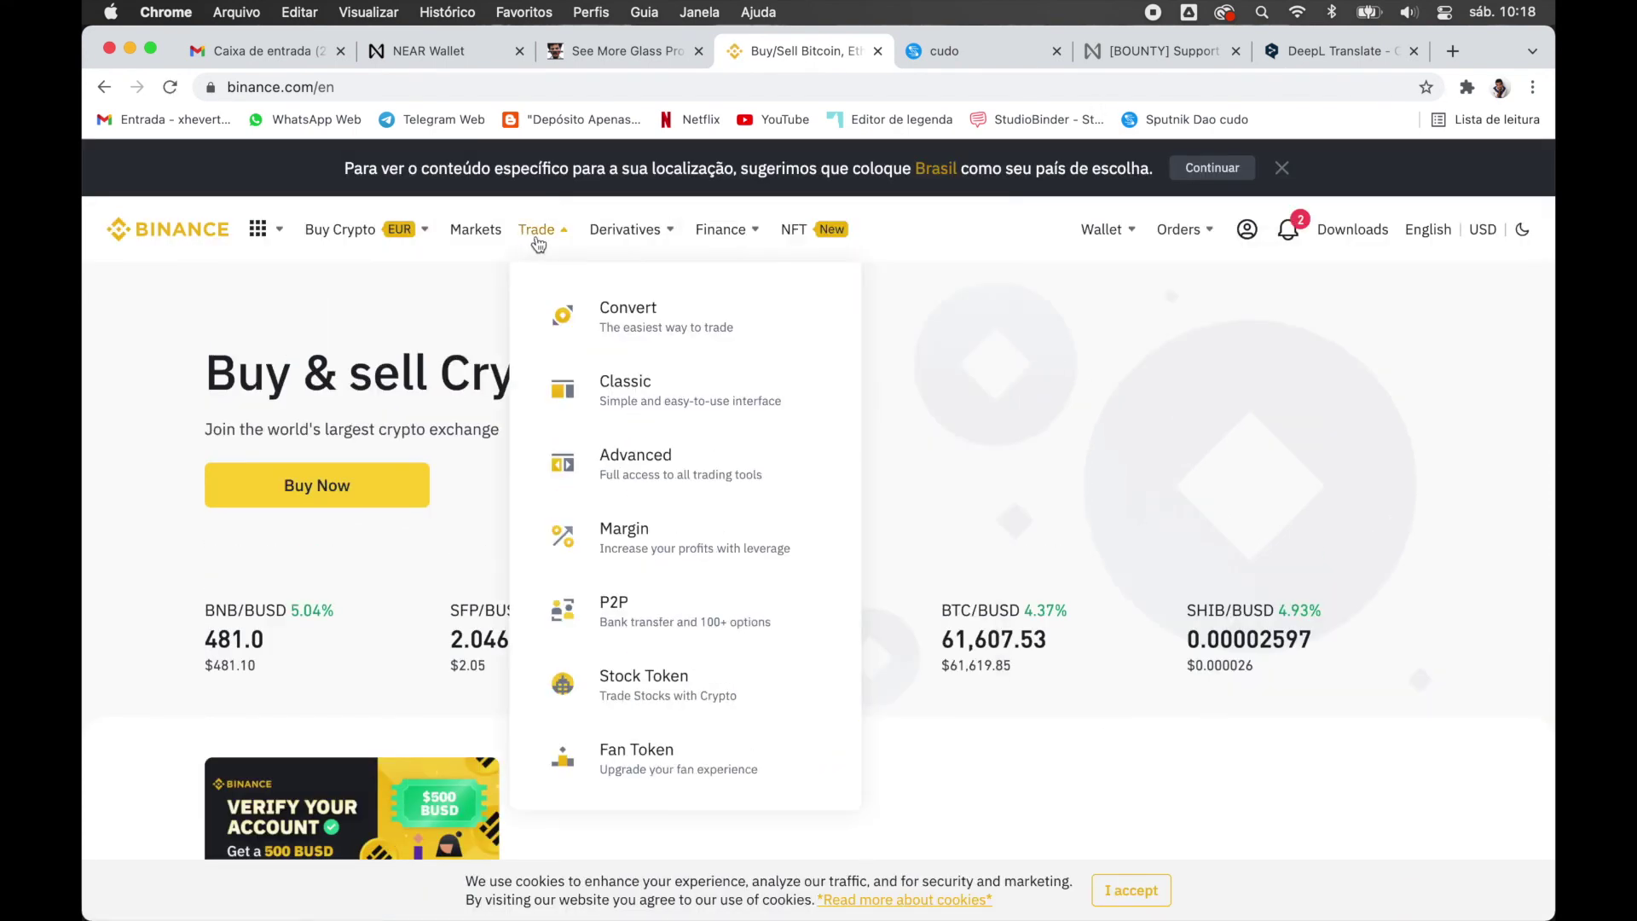
left_click(610, 315)
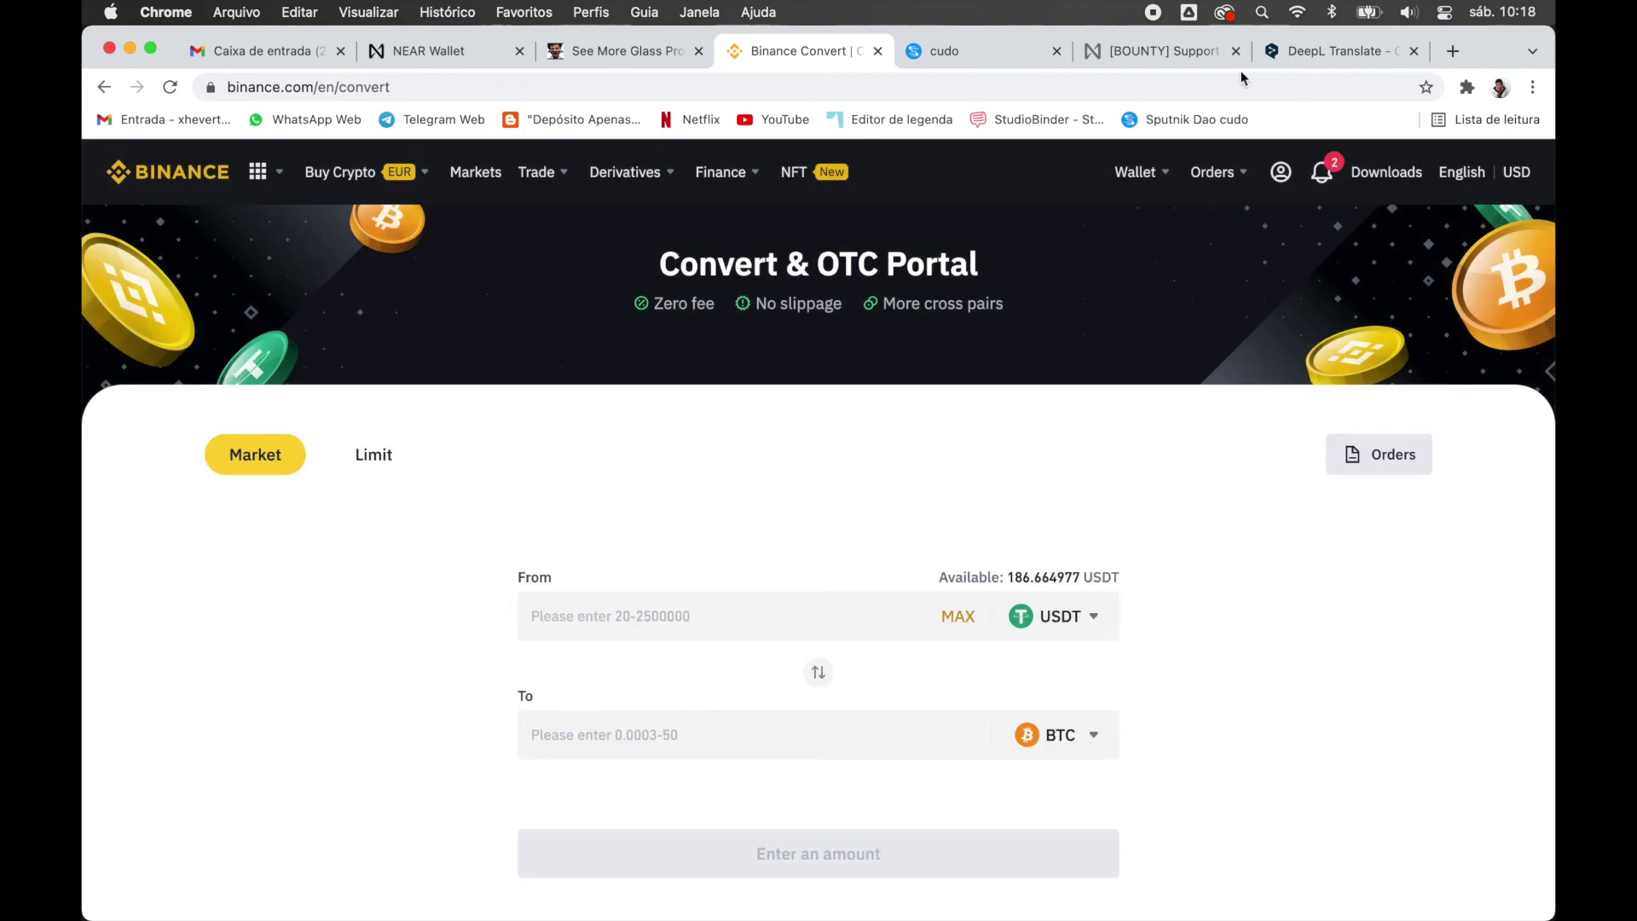
Fill the From amount with the maximum 186.664977 USDT and pick EUR as the target currency
left_click(684, 607)
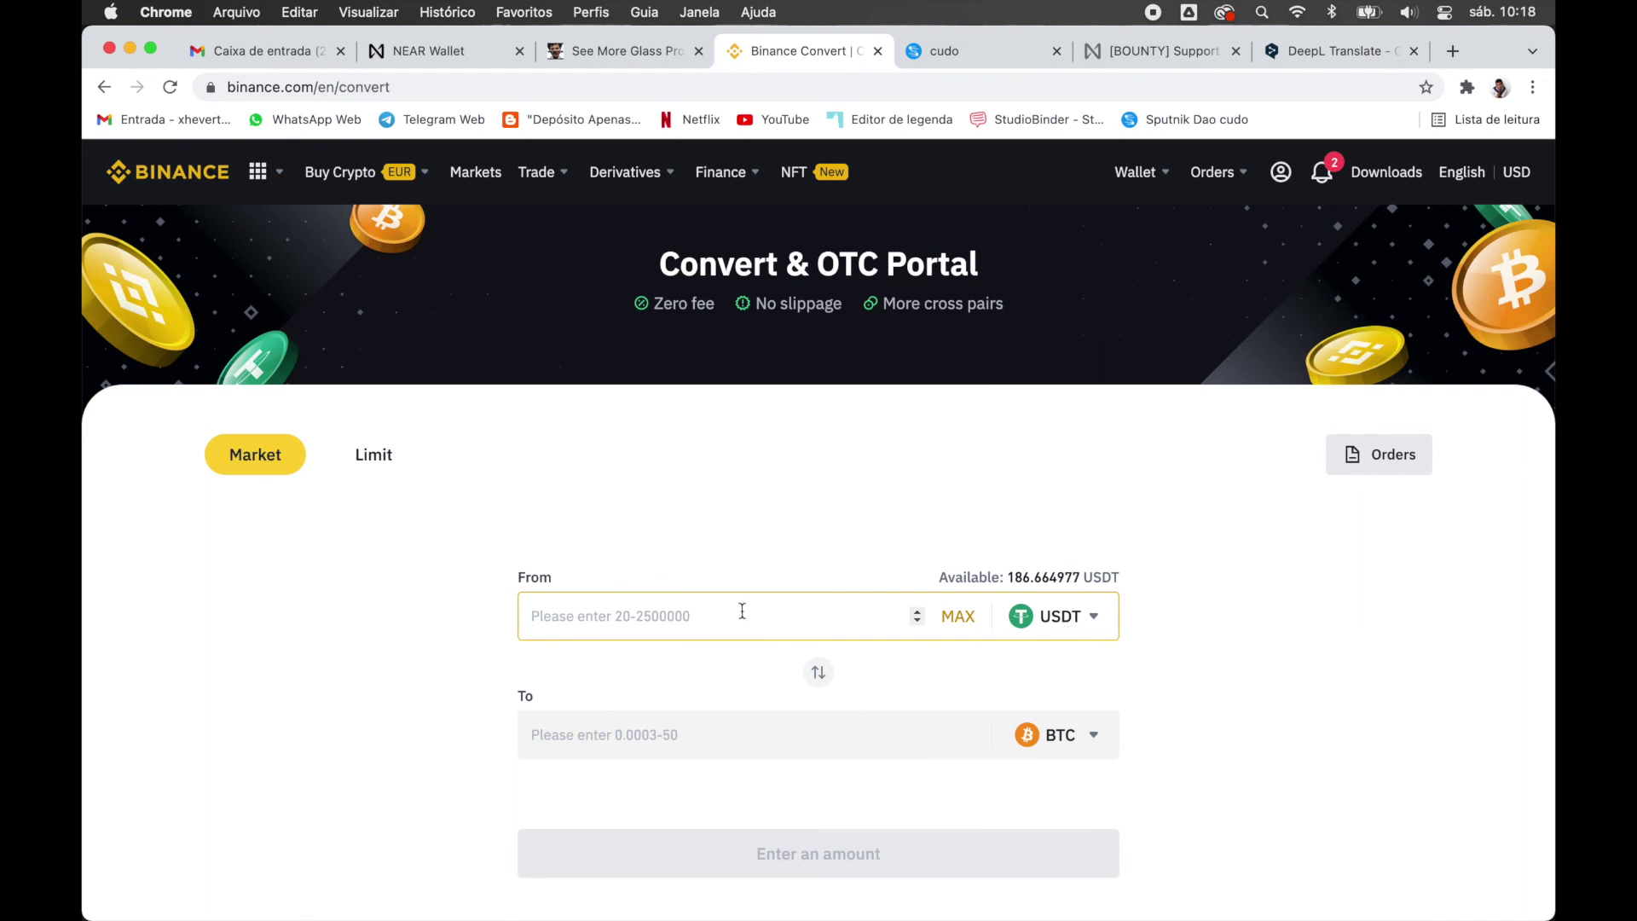
left_click(955, 625)
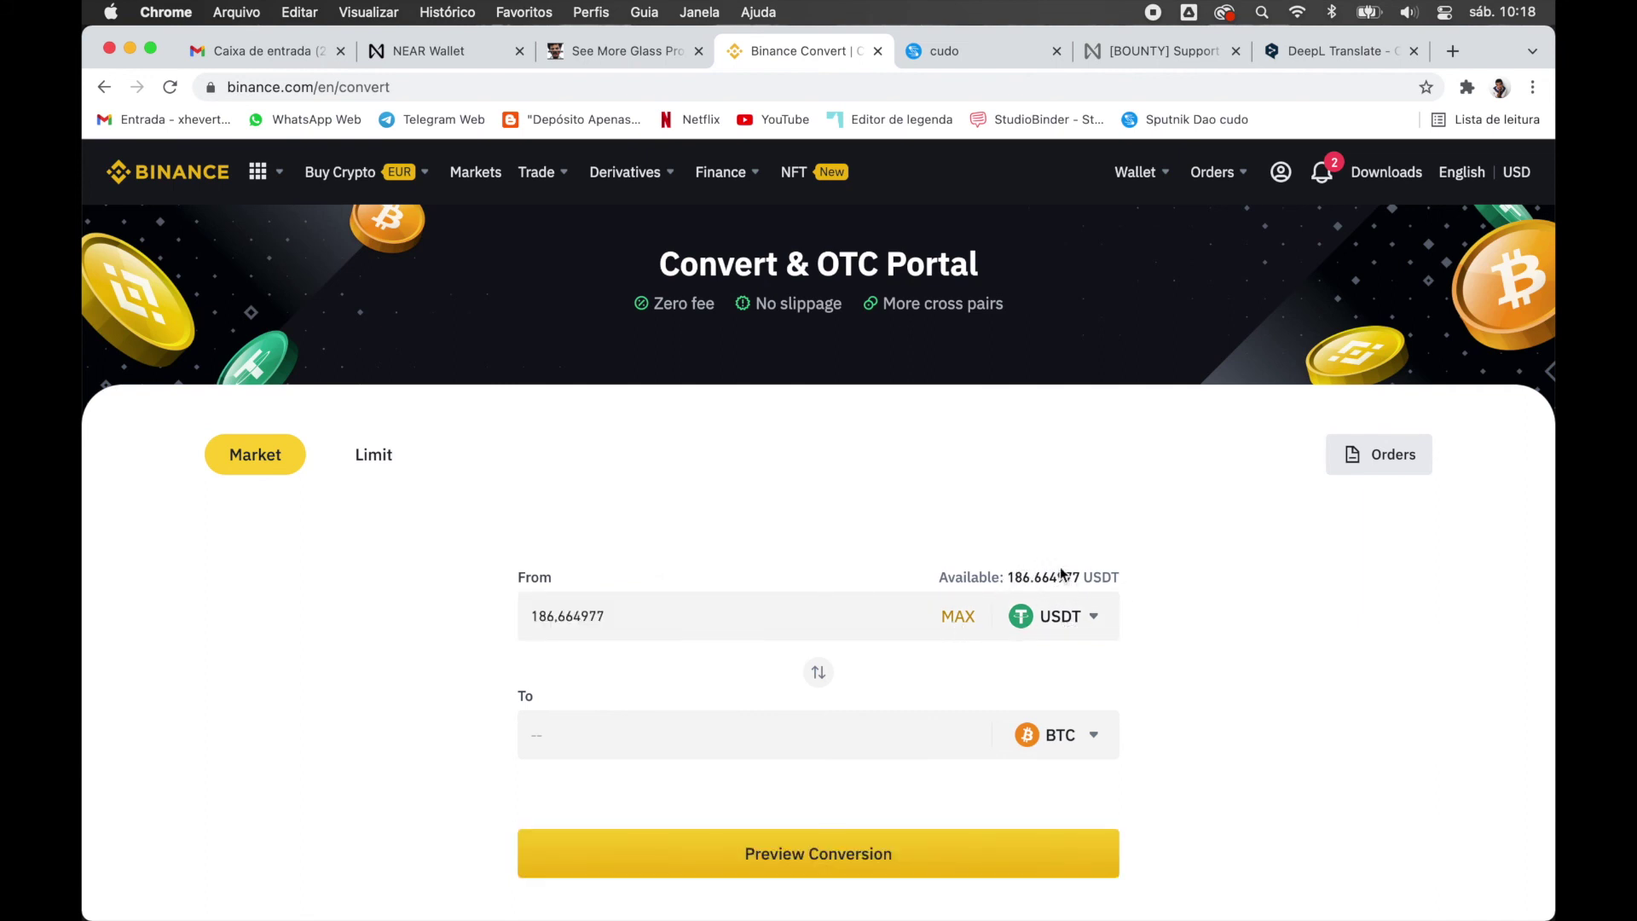
left_click(1092, 735)
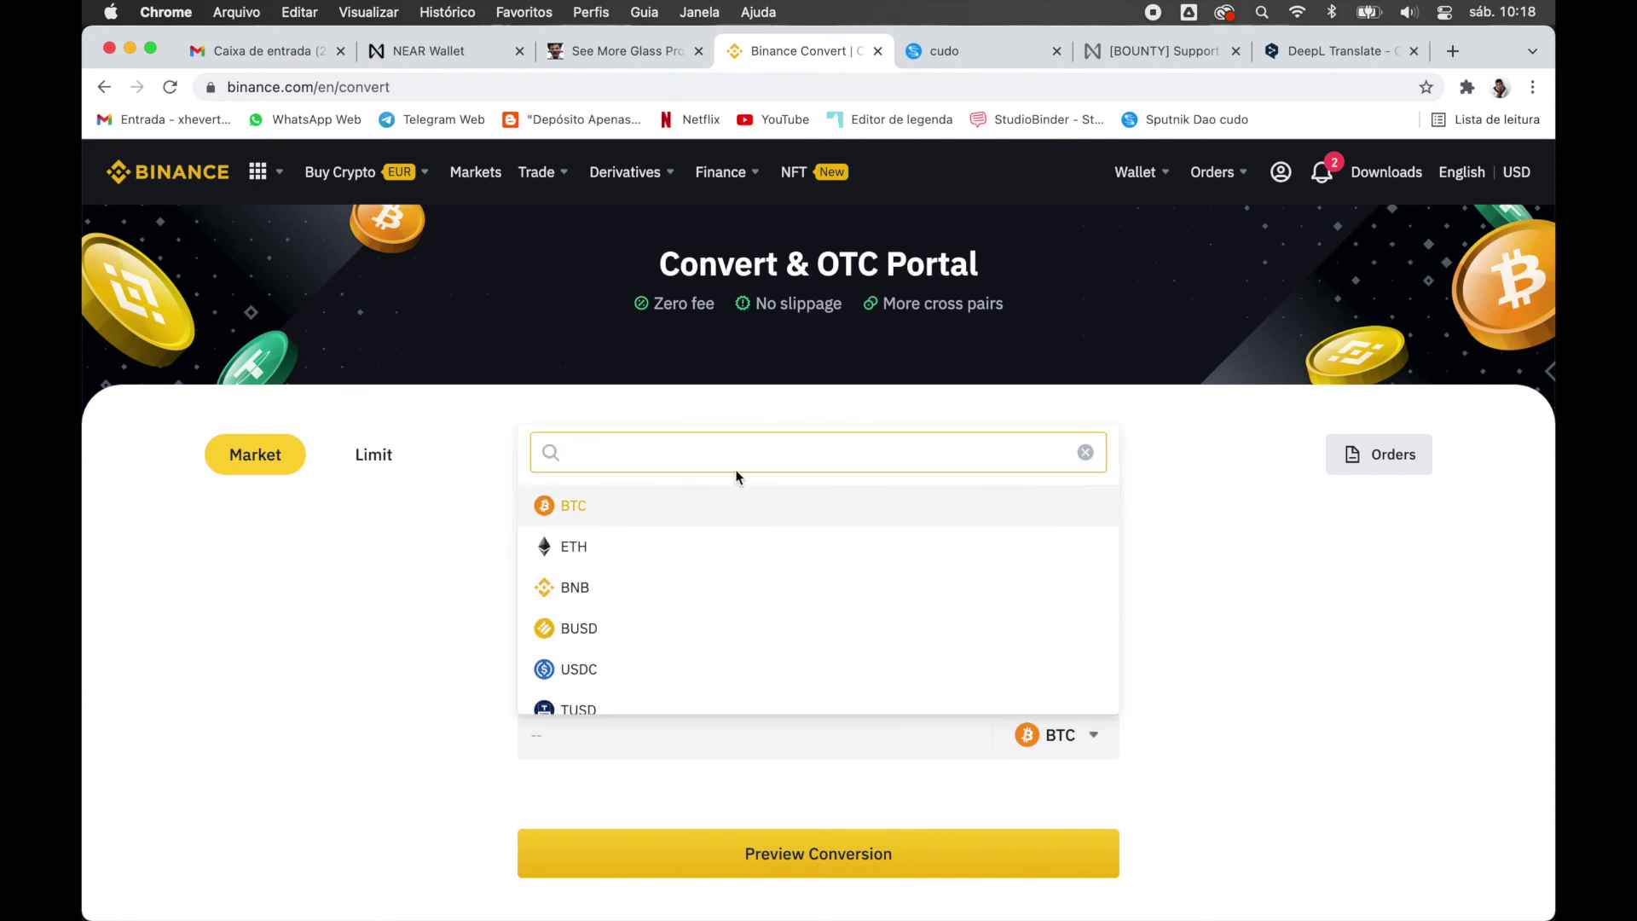
type("euro")
key("BackSpace")
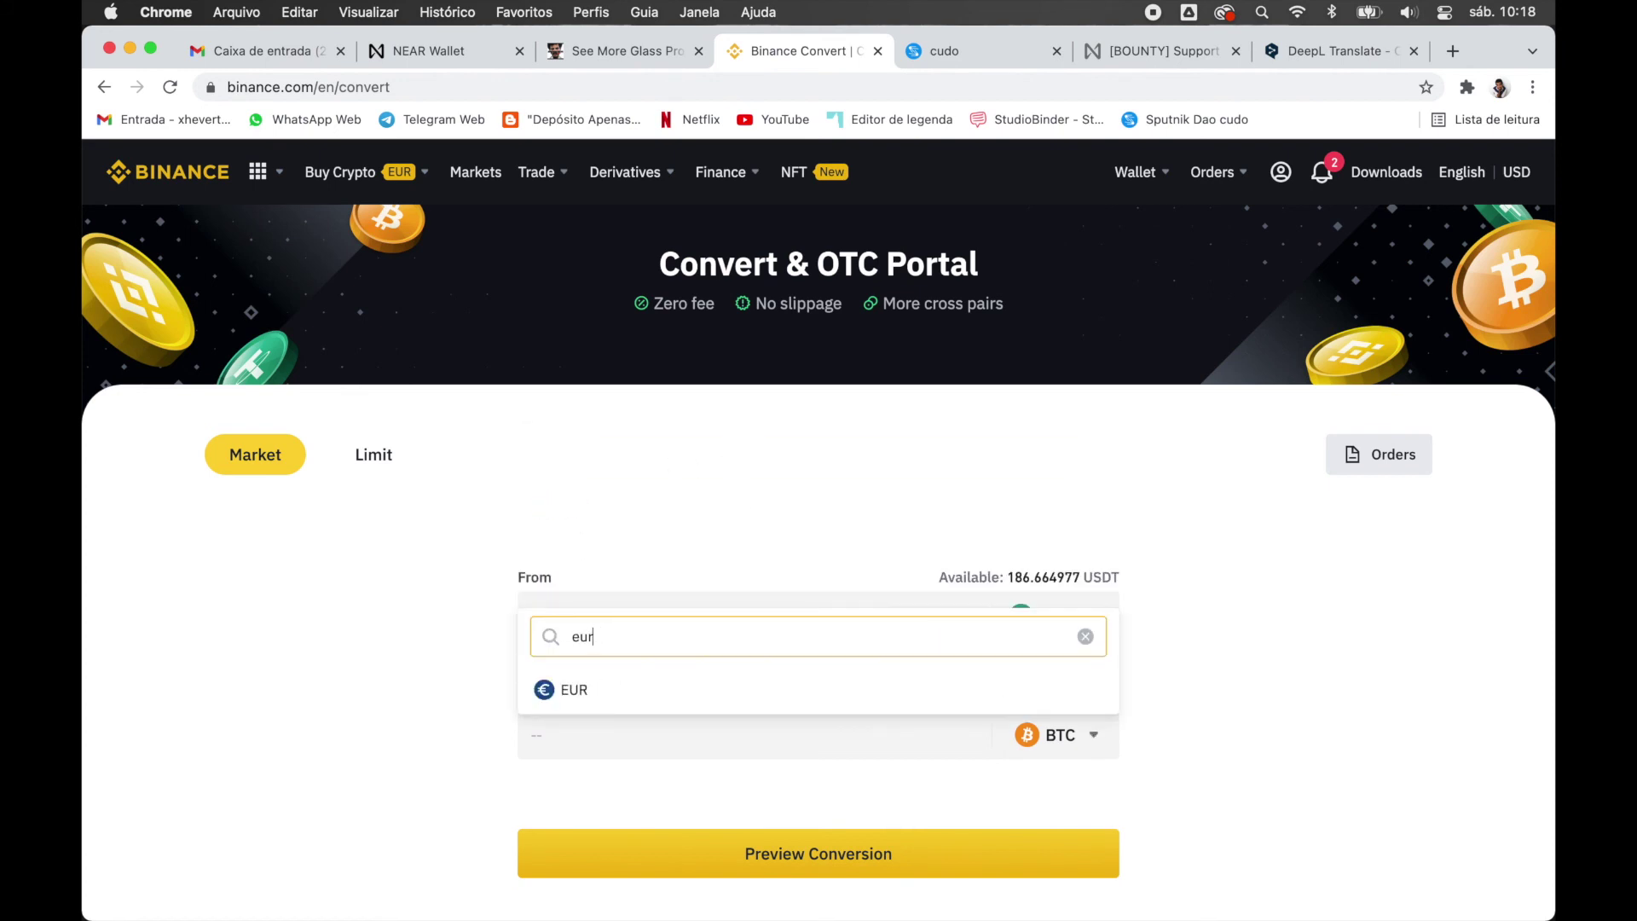
left_click(614, 696)
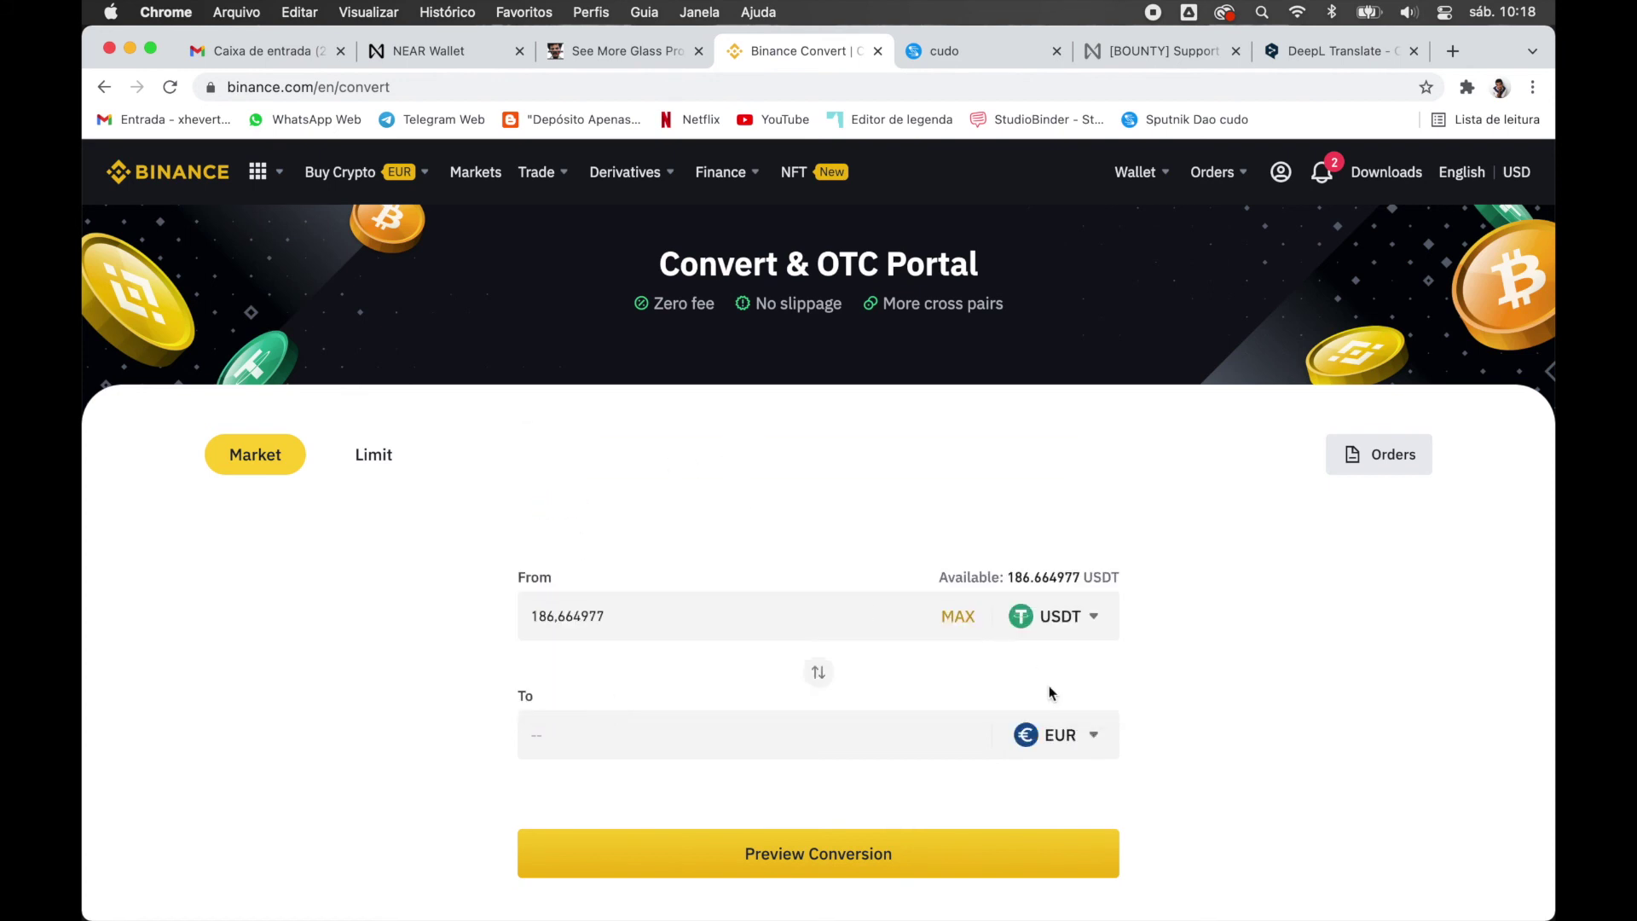
Preview and execute the conversion into 160.4767725 EUR, then view its status in Convert History
left_click(827, 864)
scroll(1279, 767, "down", 5)
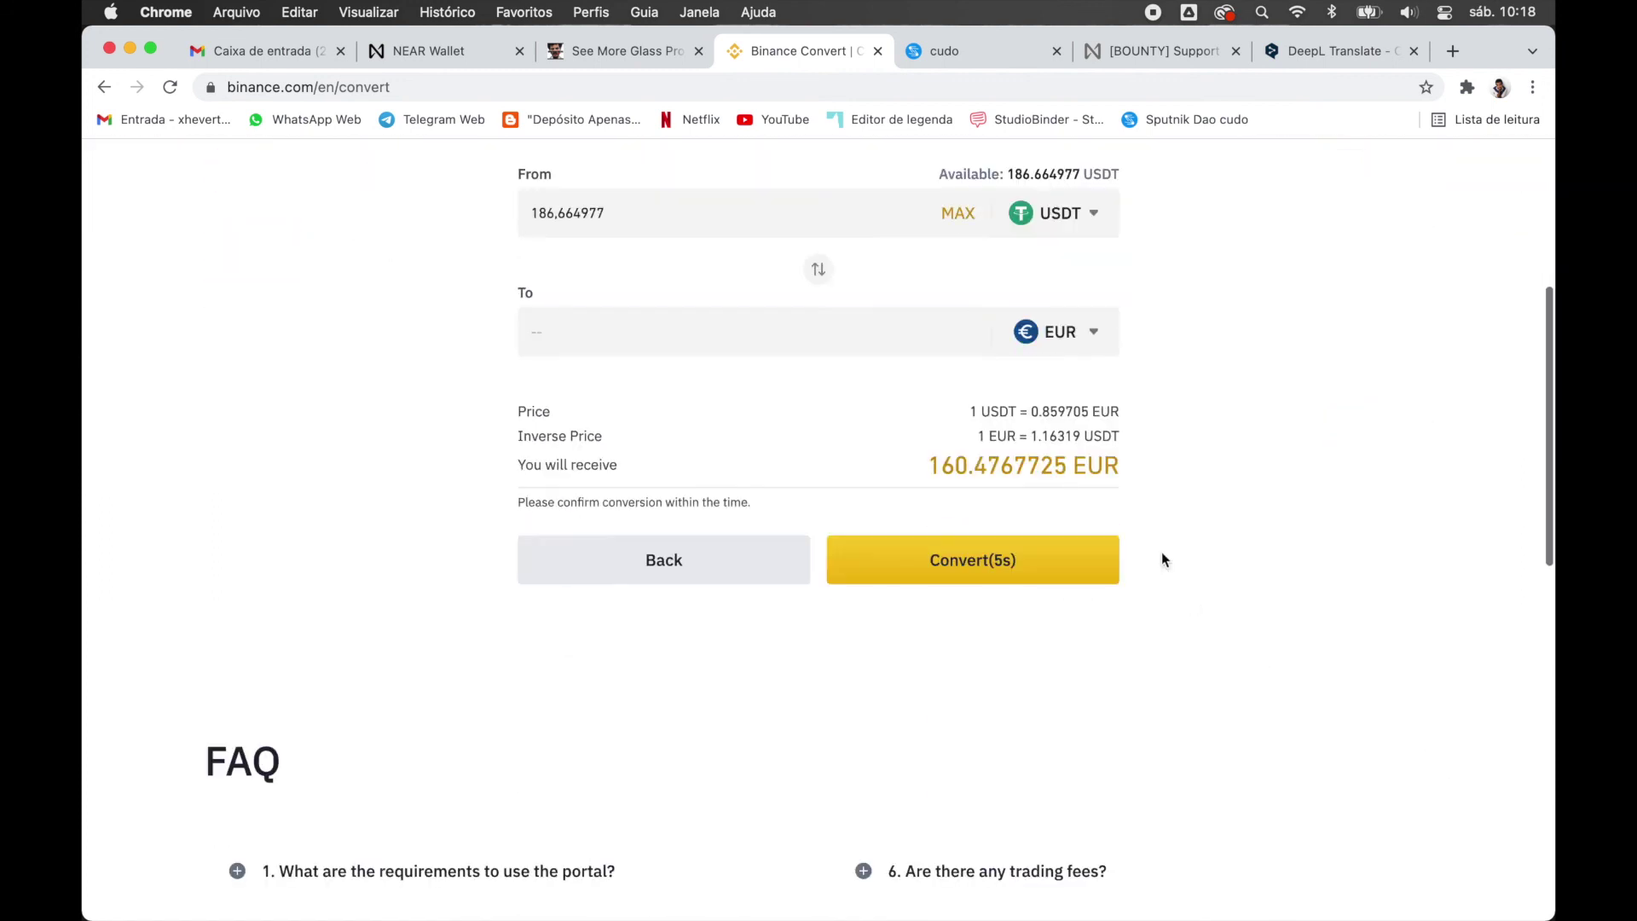
left_click(973, 566)
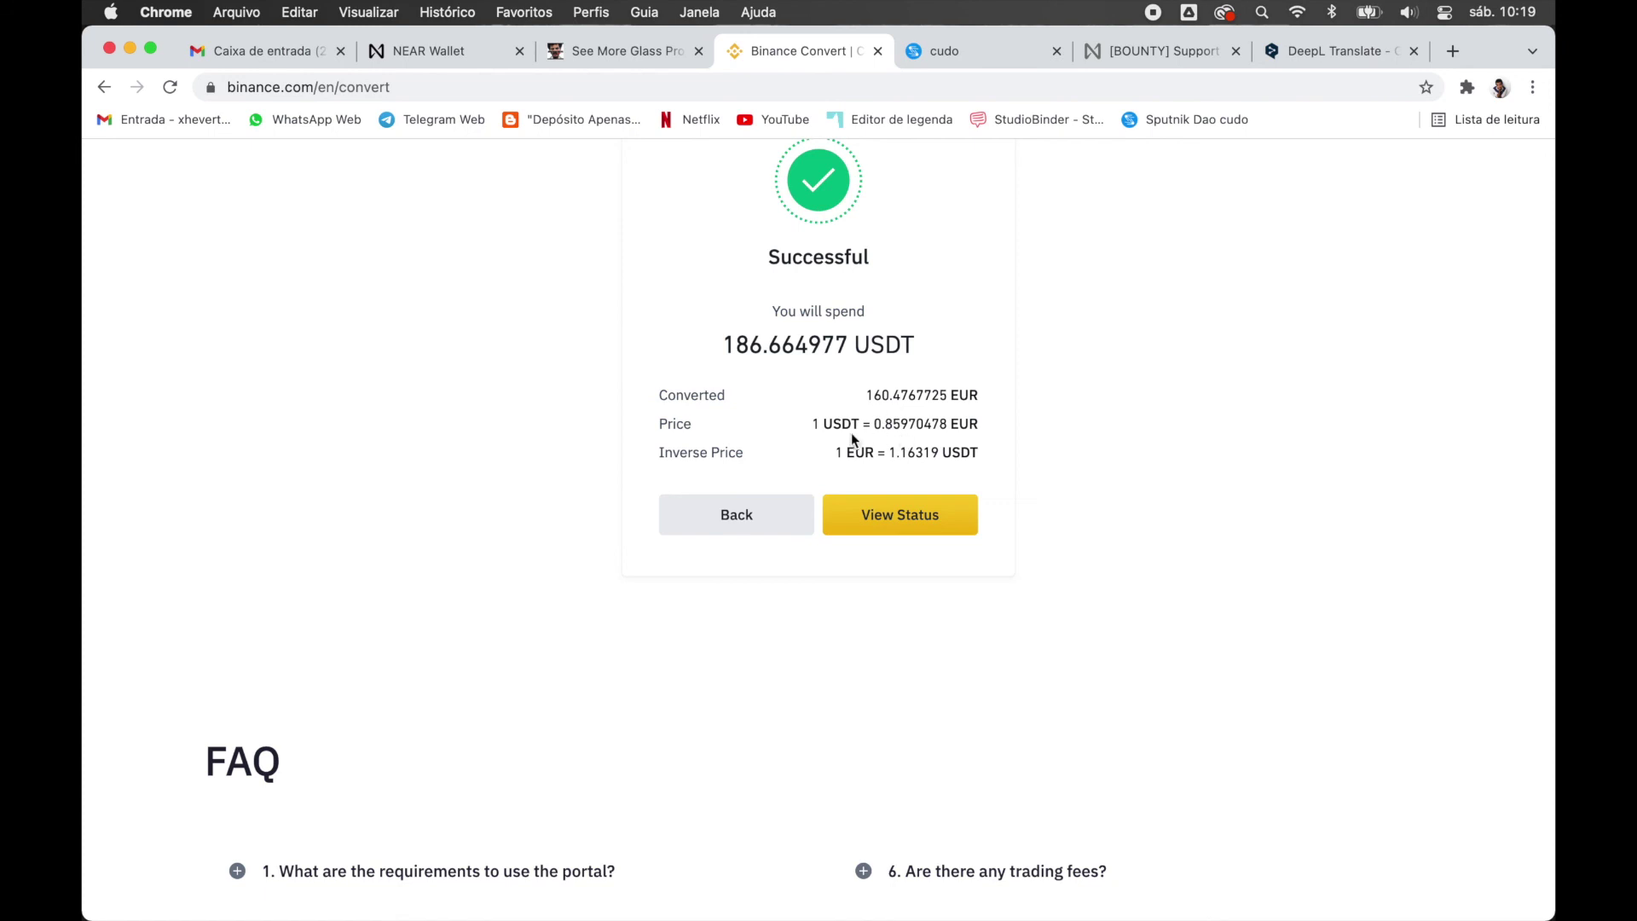
left_click(920, 515)
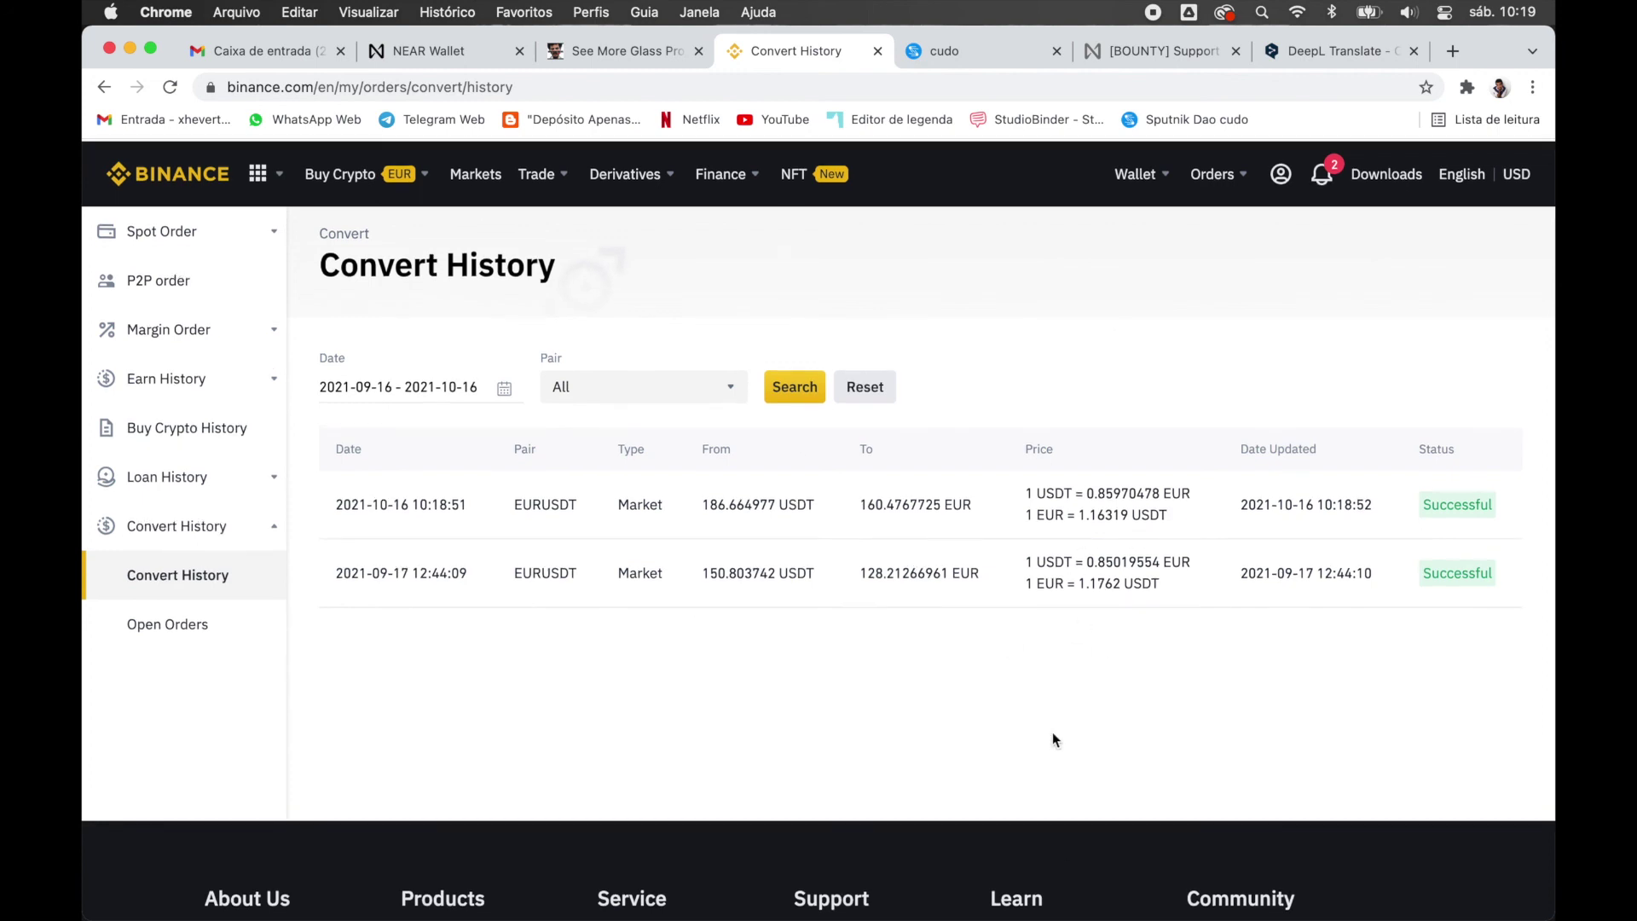
Go to Wallet > Overview and start a fiat withdrawal in EUR
mouse_move(1329, 175)
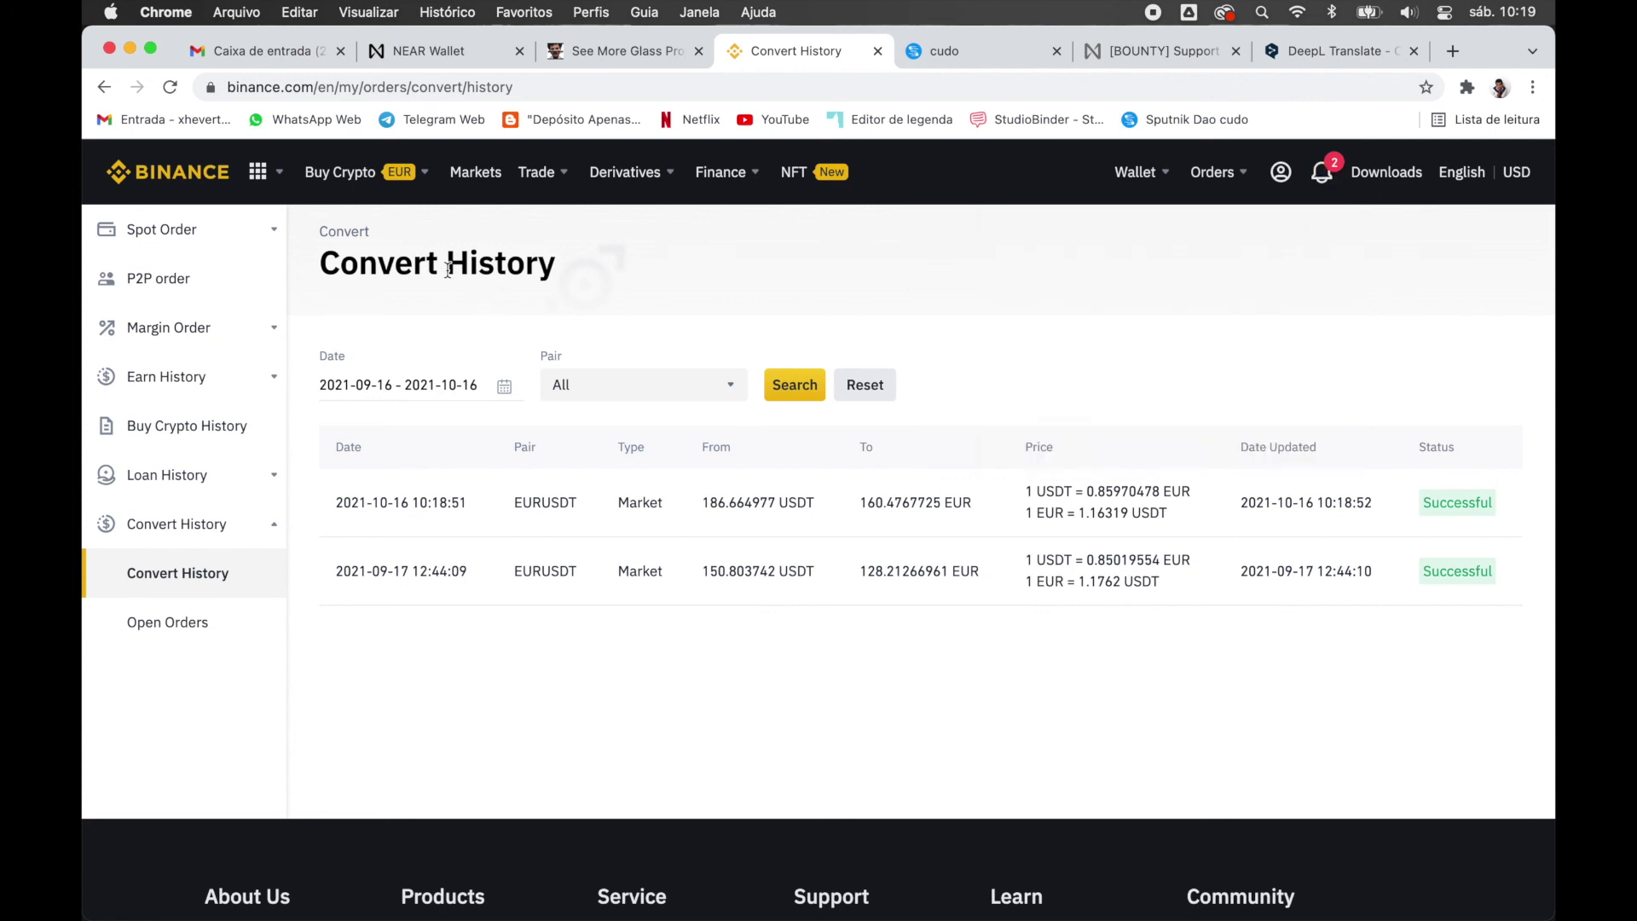
mouse_move(1158, 171)
left_click(1179, 246)
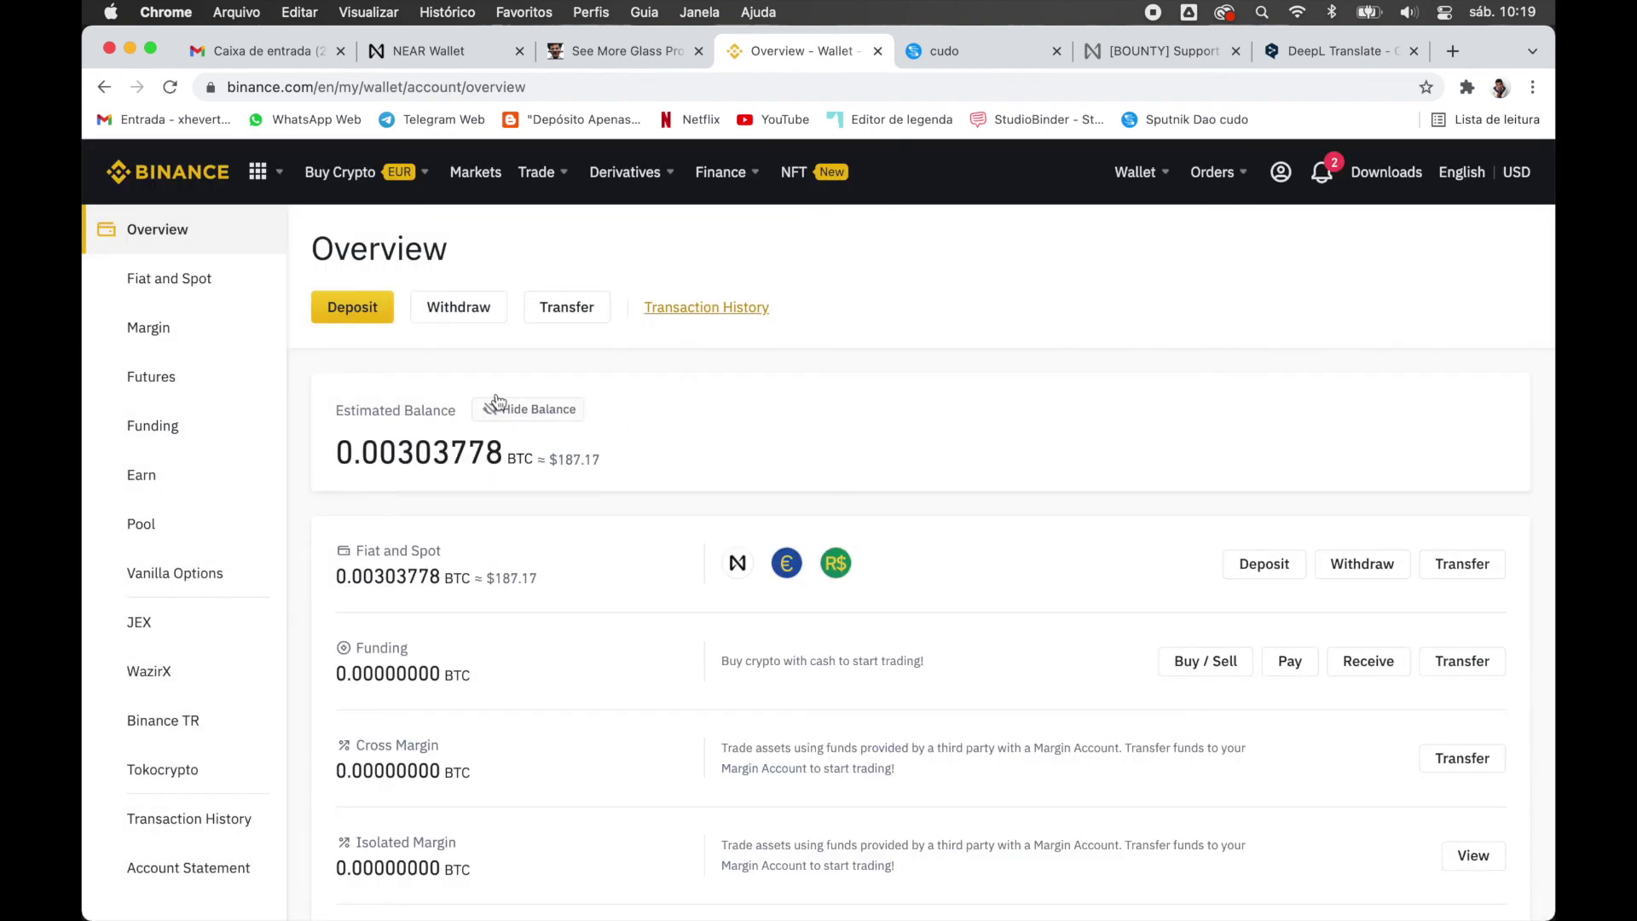
left_click(478, 312)
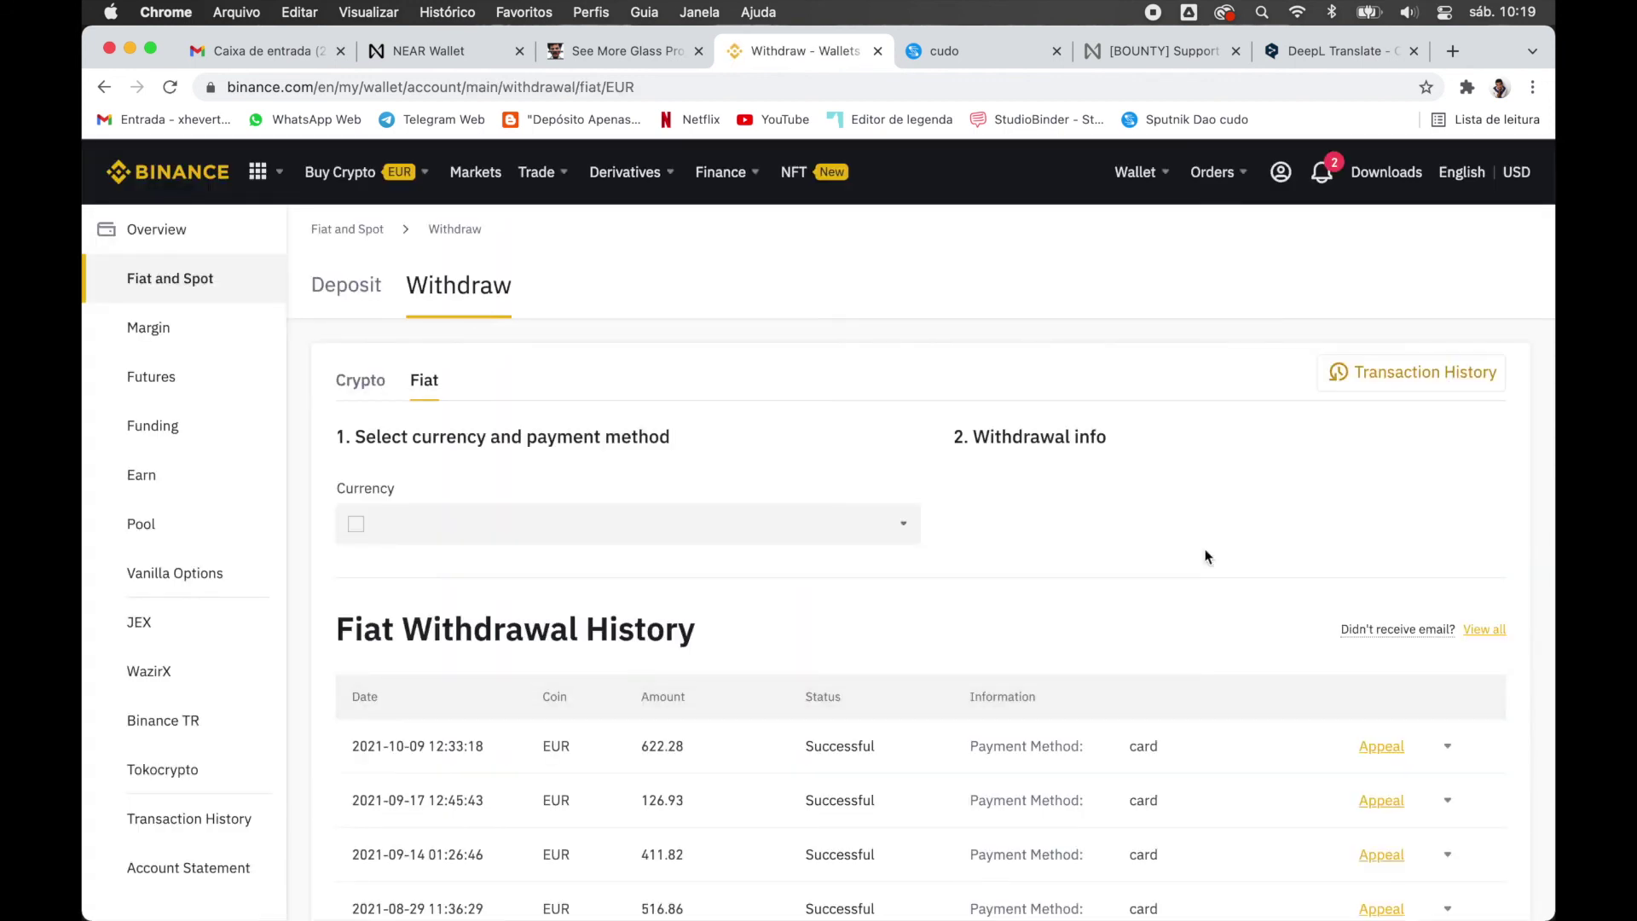
Switch the withdrawal currency to BRL with bank transfer, then back to EUR
left_click(903, 529)
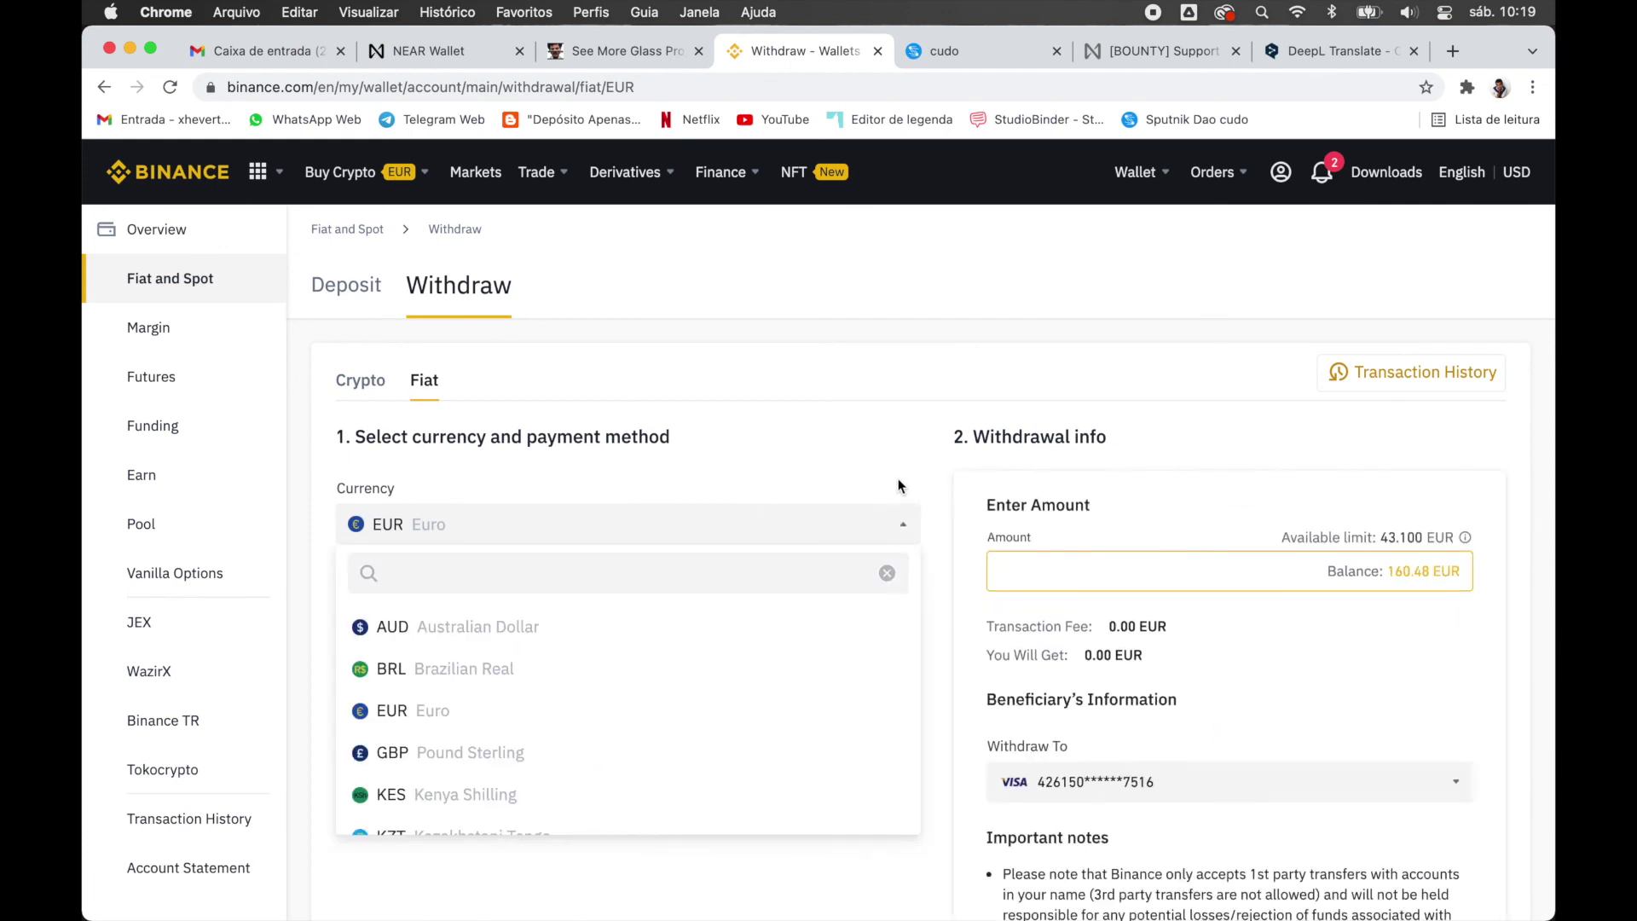
left_click(882, 458)
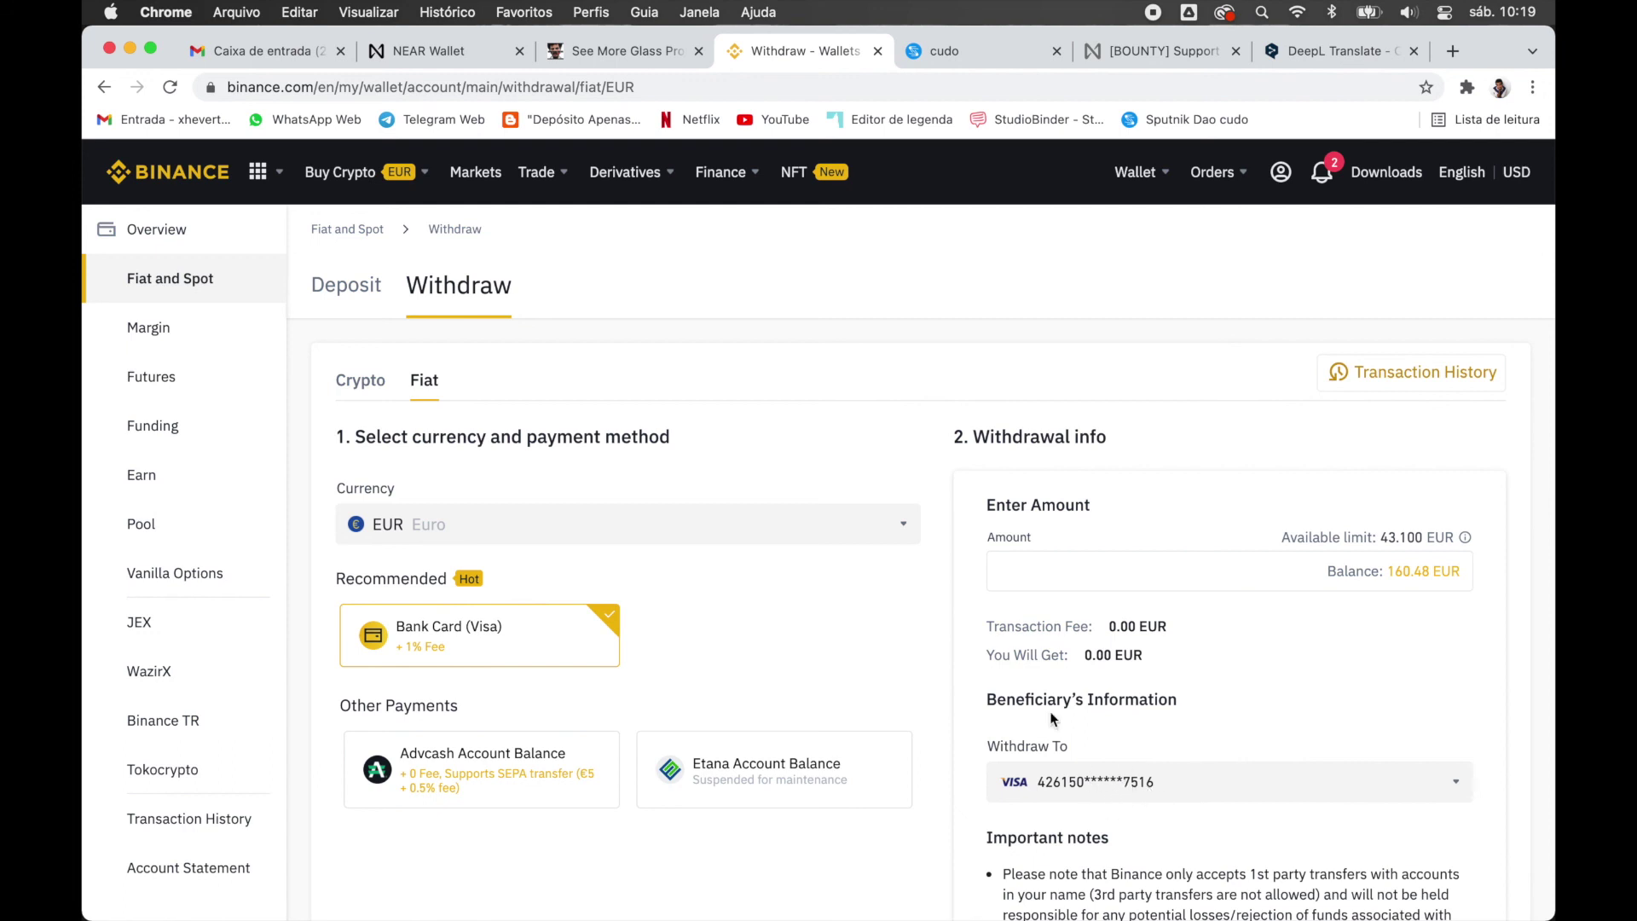
left_click(881, 538)
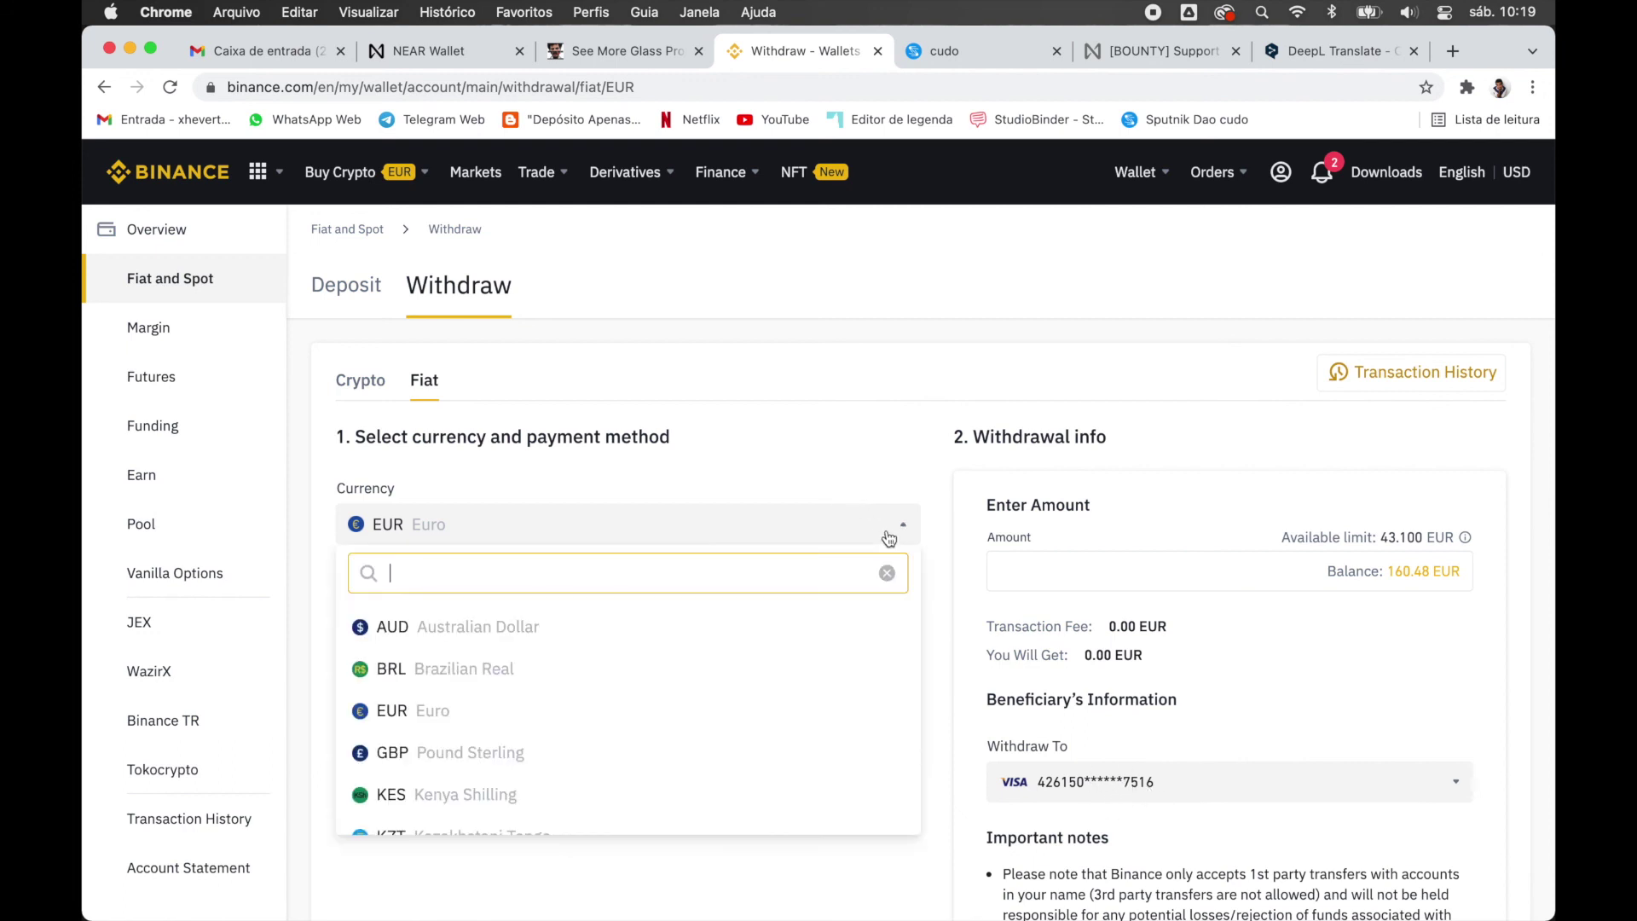
left_click(542, 657)
left_click(540, 656)
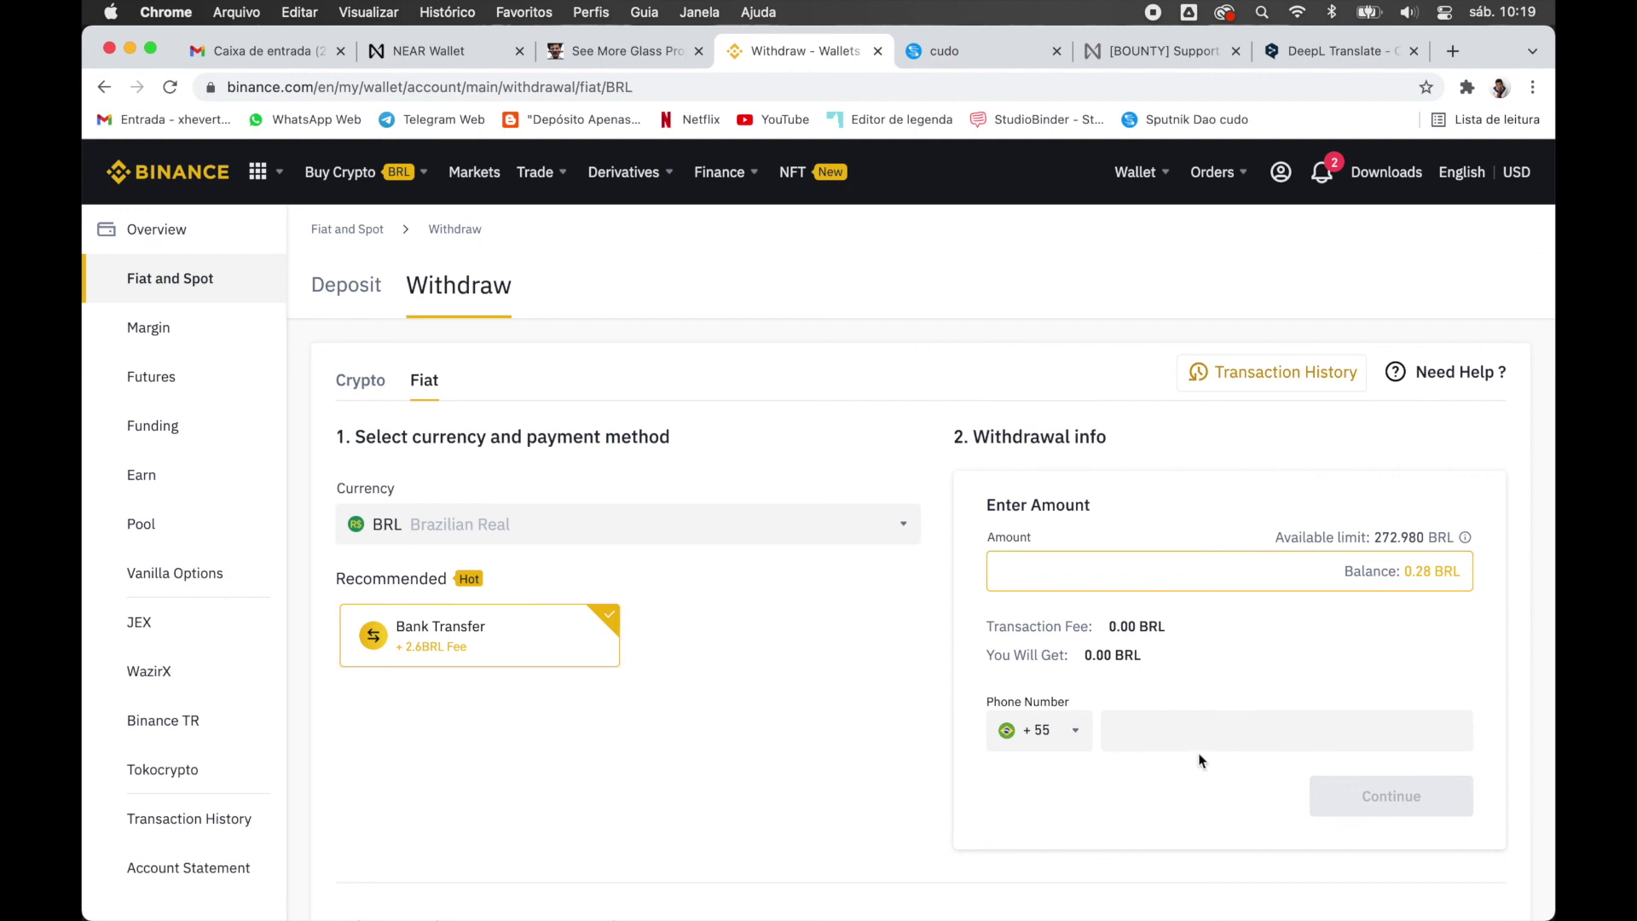
left_click(903, 528)
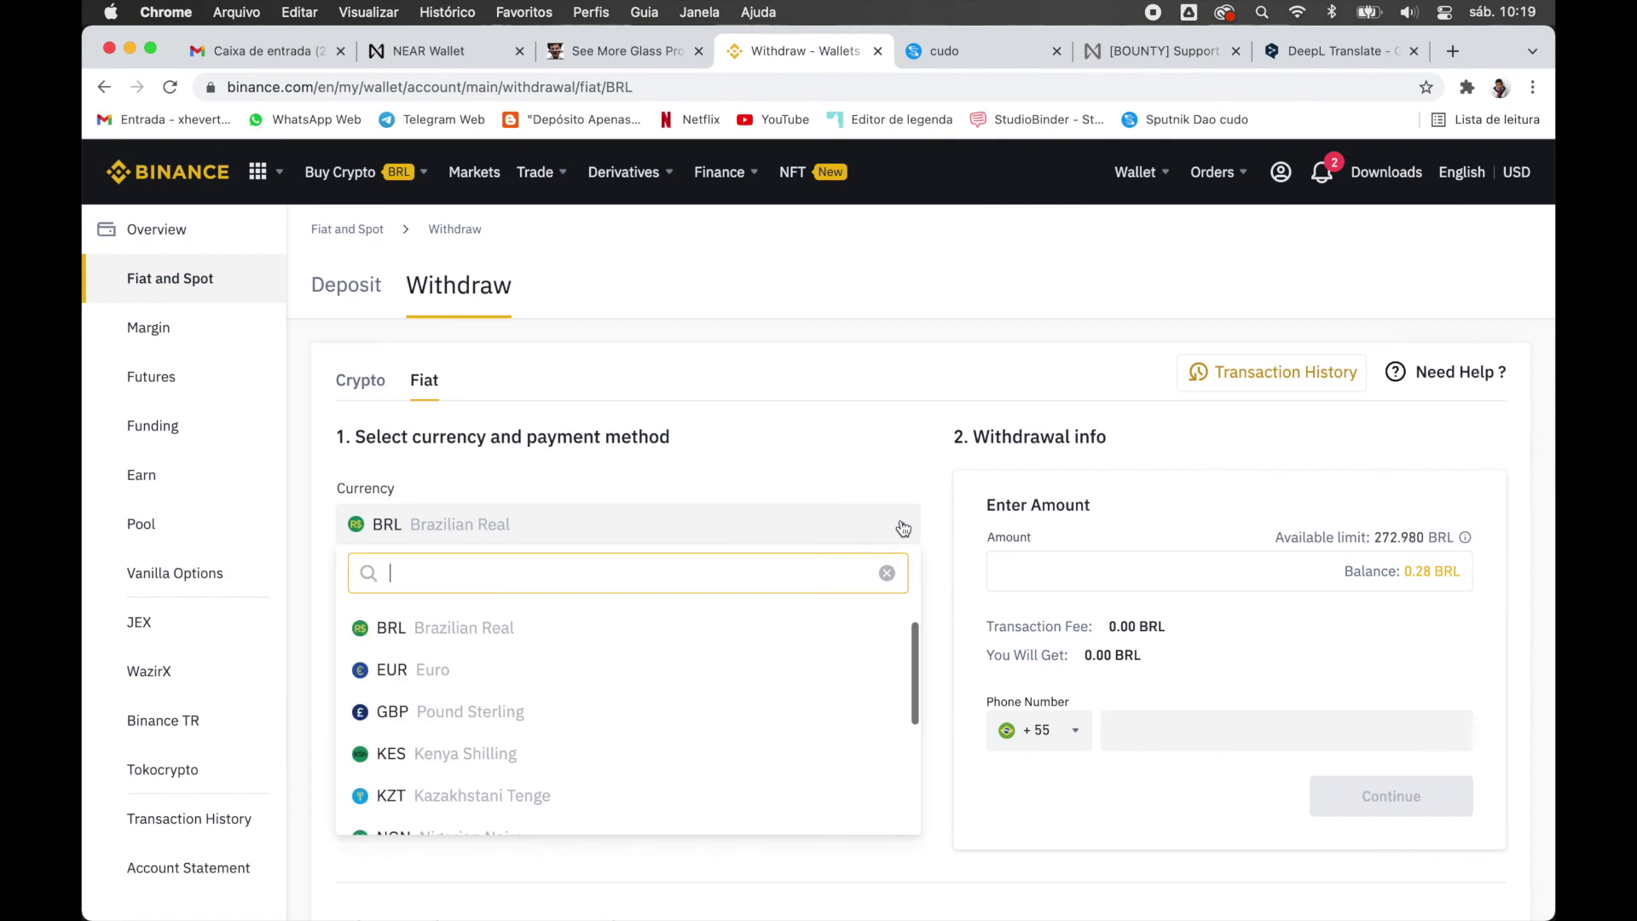
left_click(625, 682)
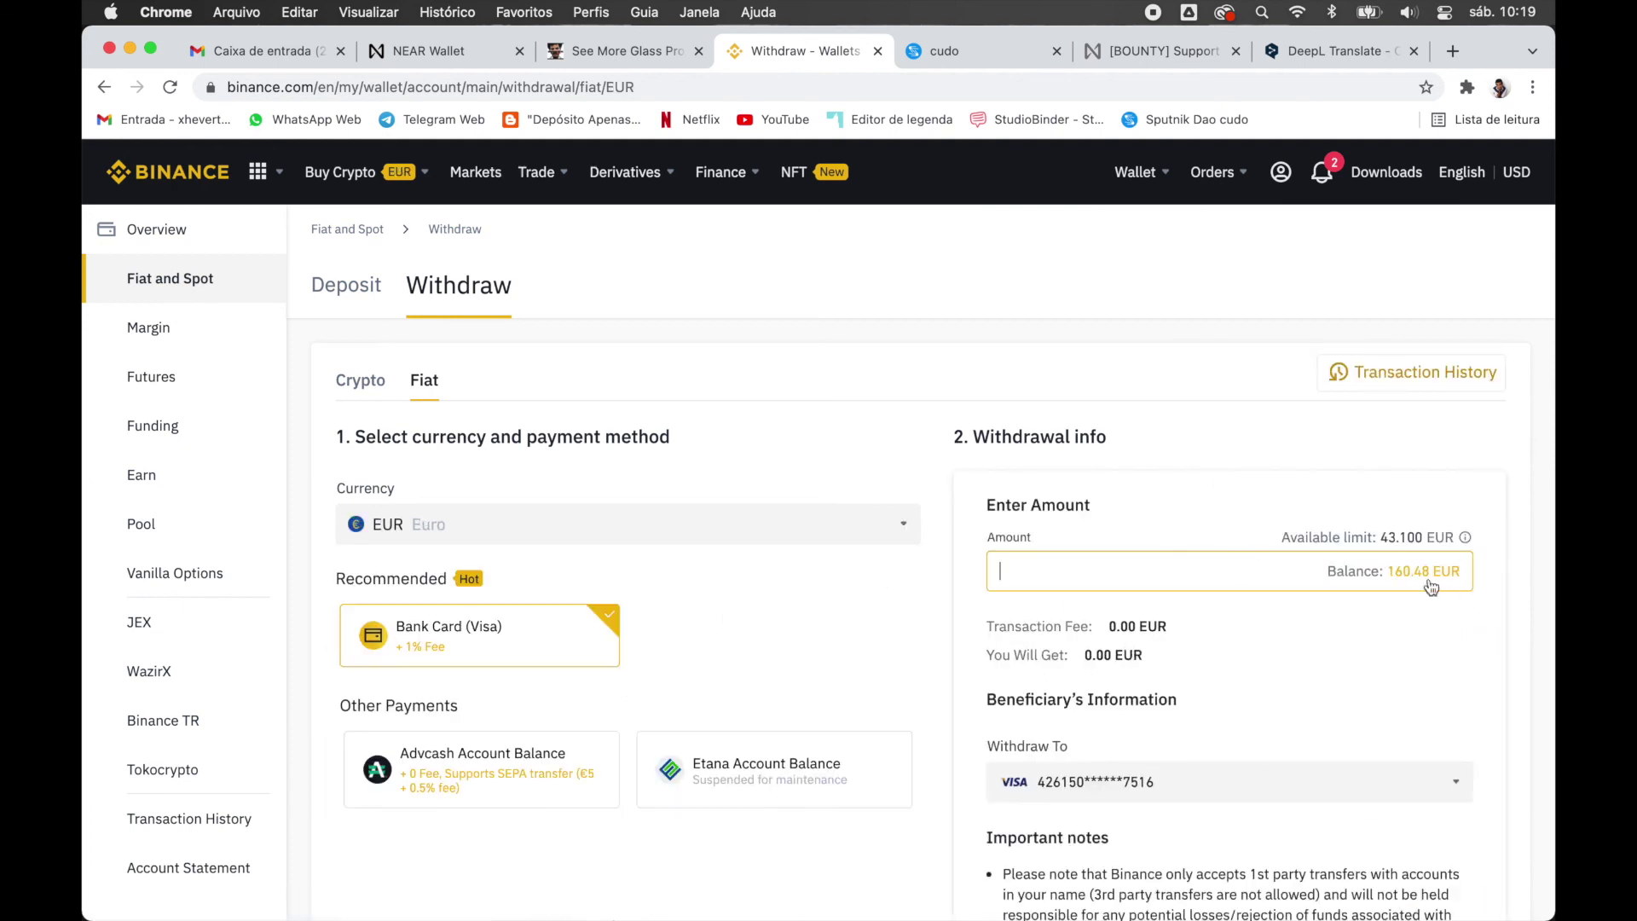
Set the amount to the full 160.47 EUR balance and continue to the withdrawal confirmation
left_click(1428, 572)
left_click(1387, 644)
scroll(1385, 651, "down", 3)
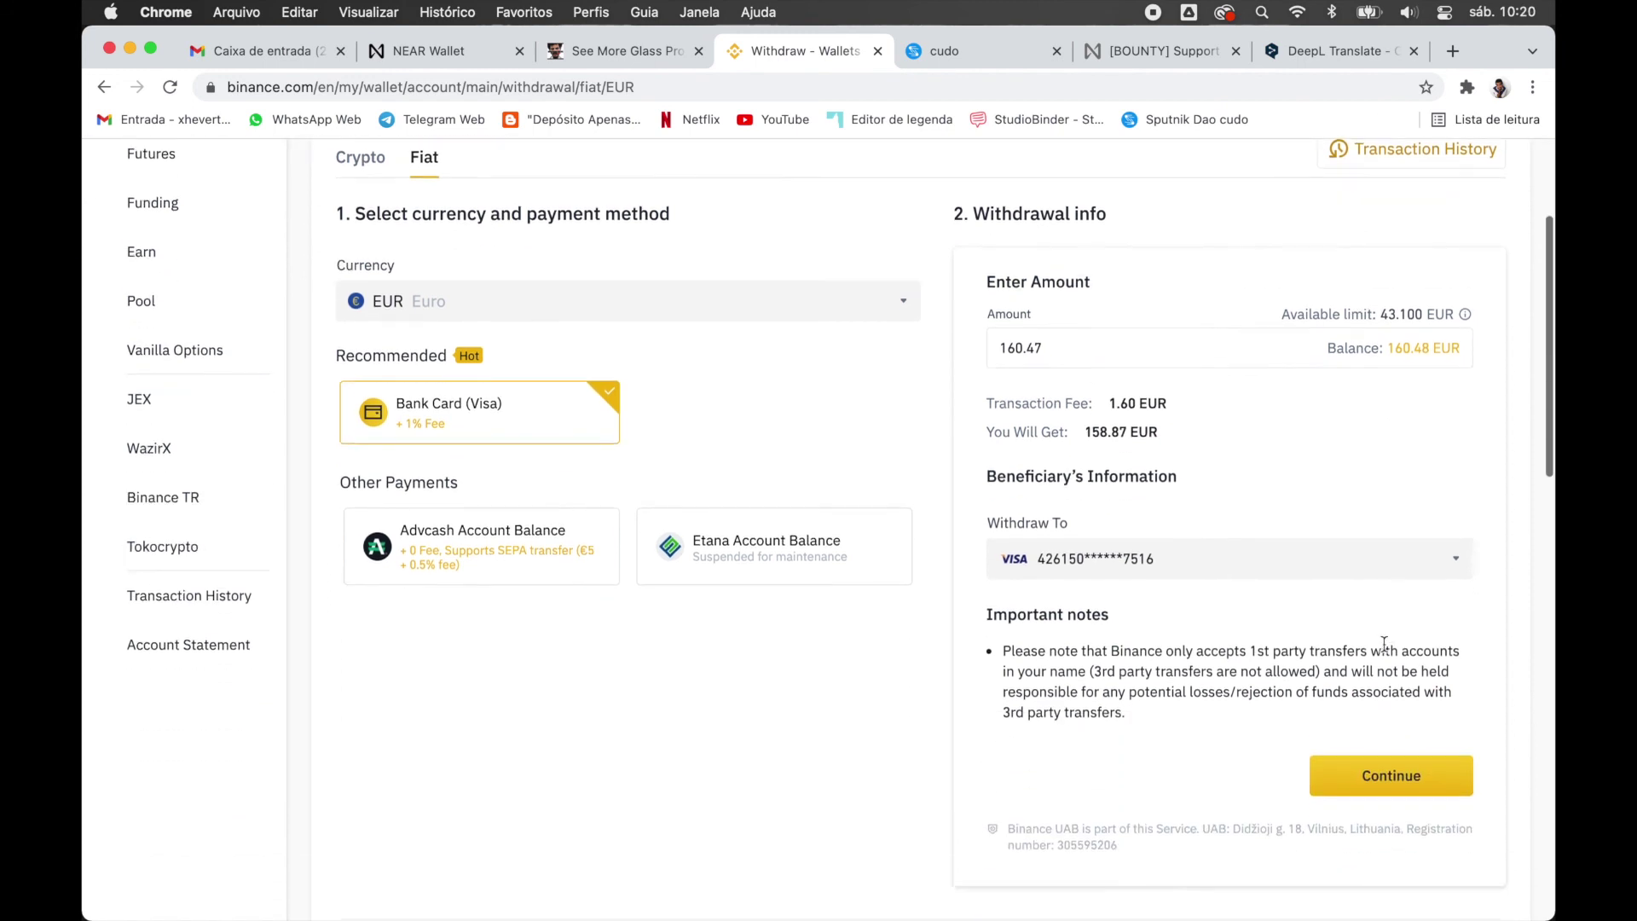
left_click(1411, 739)
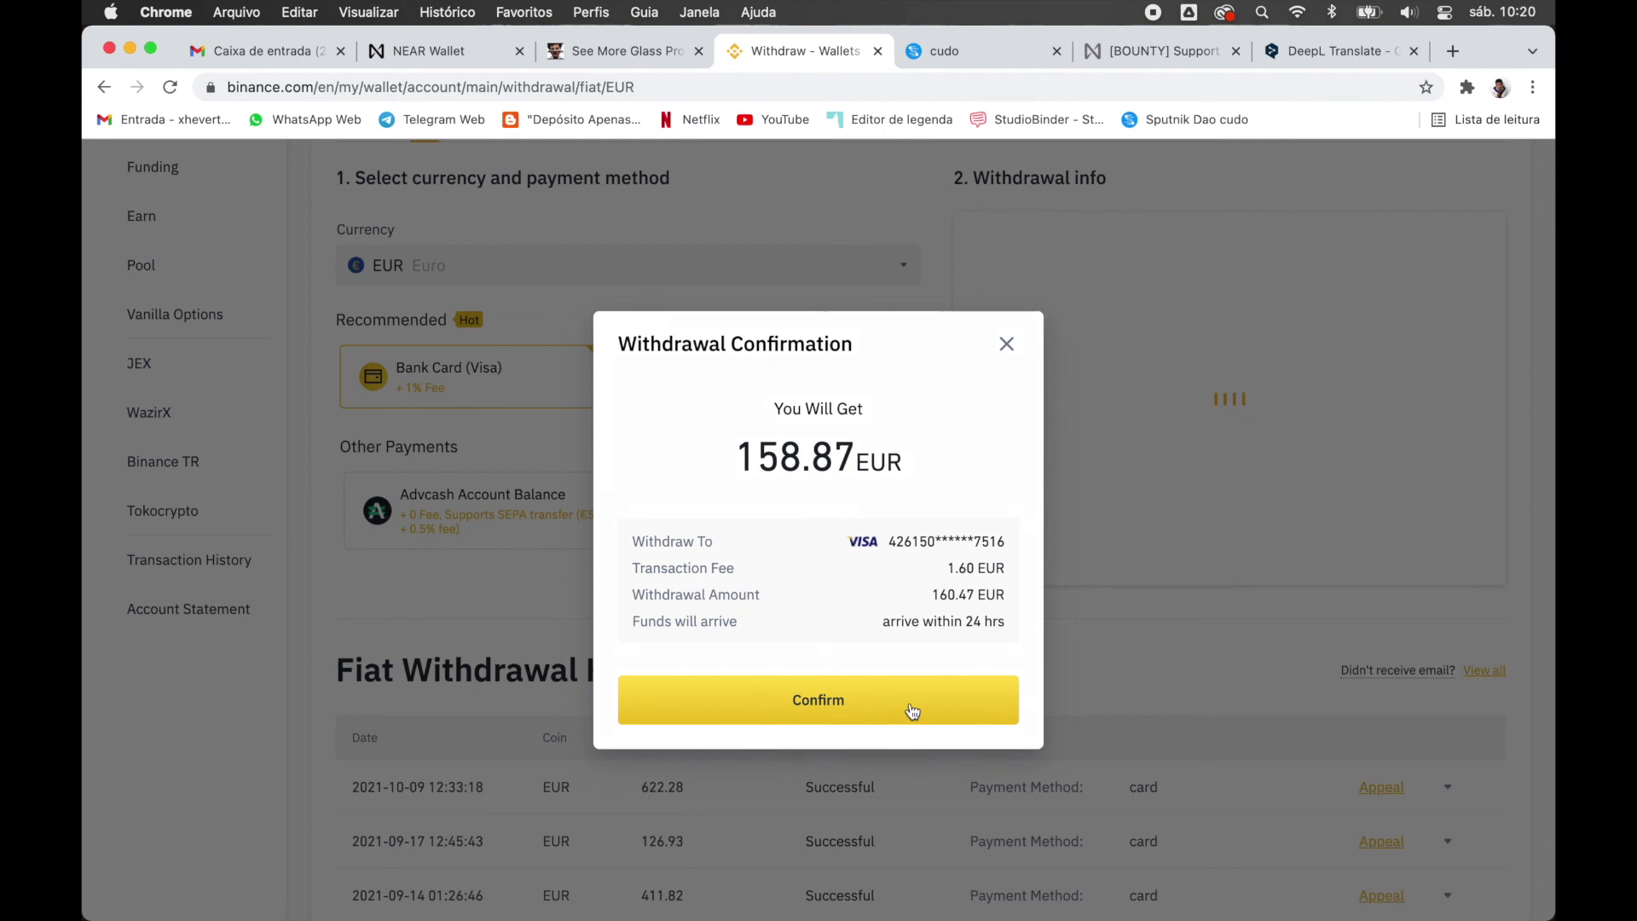
Confirm the 158.87 EUR card withdrawal and request both e-mail and phone verification codes
left_click(912, 711)
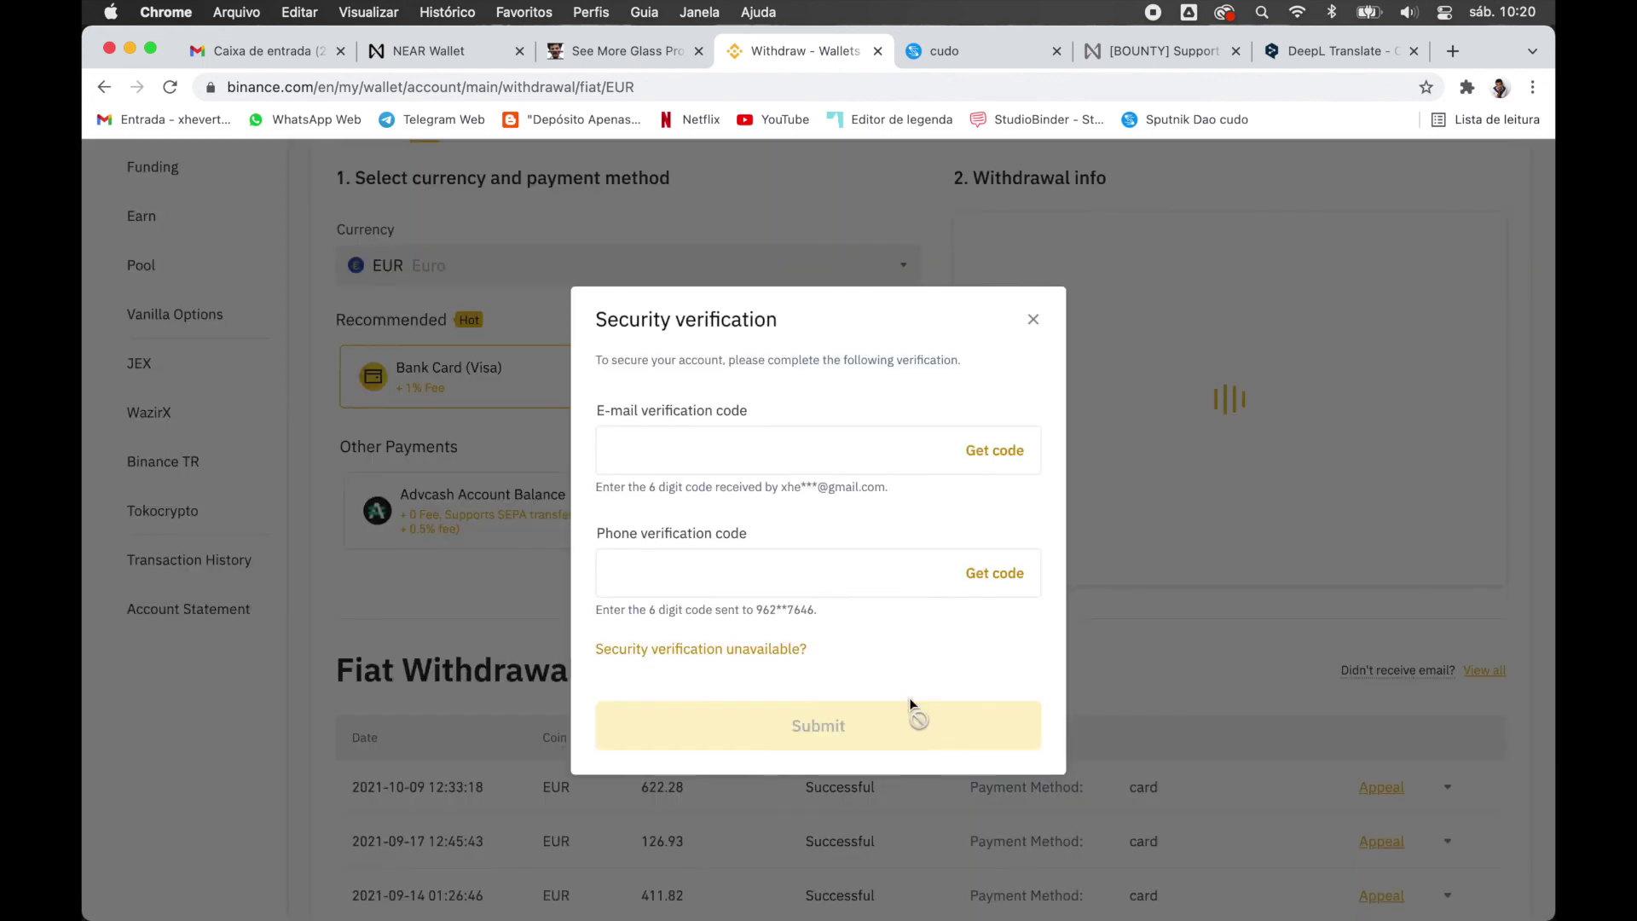
left_click(1004, 461)
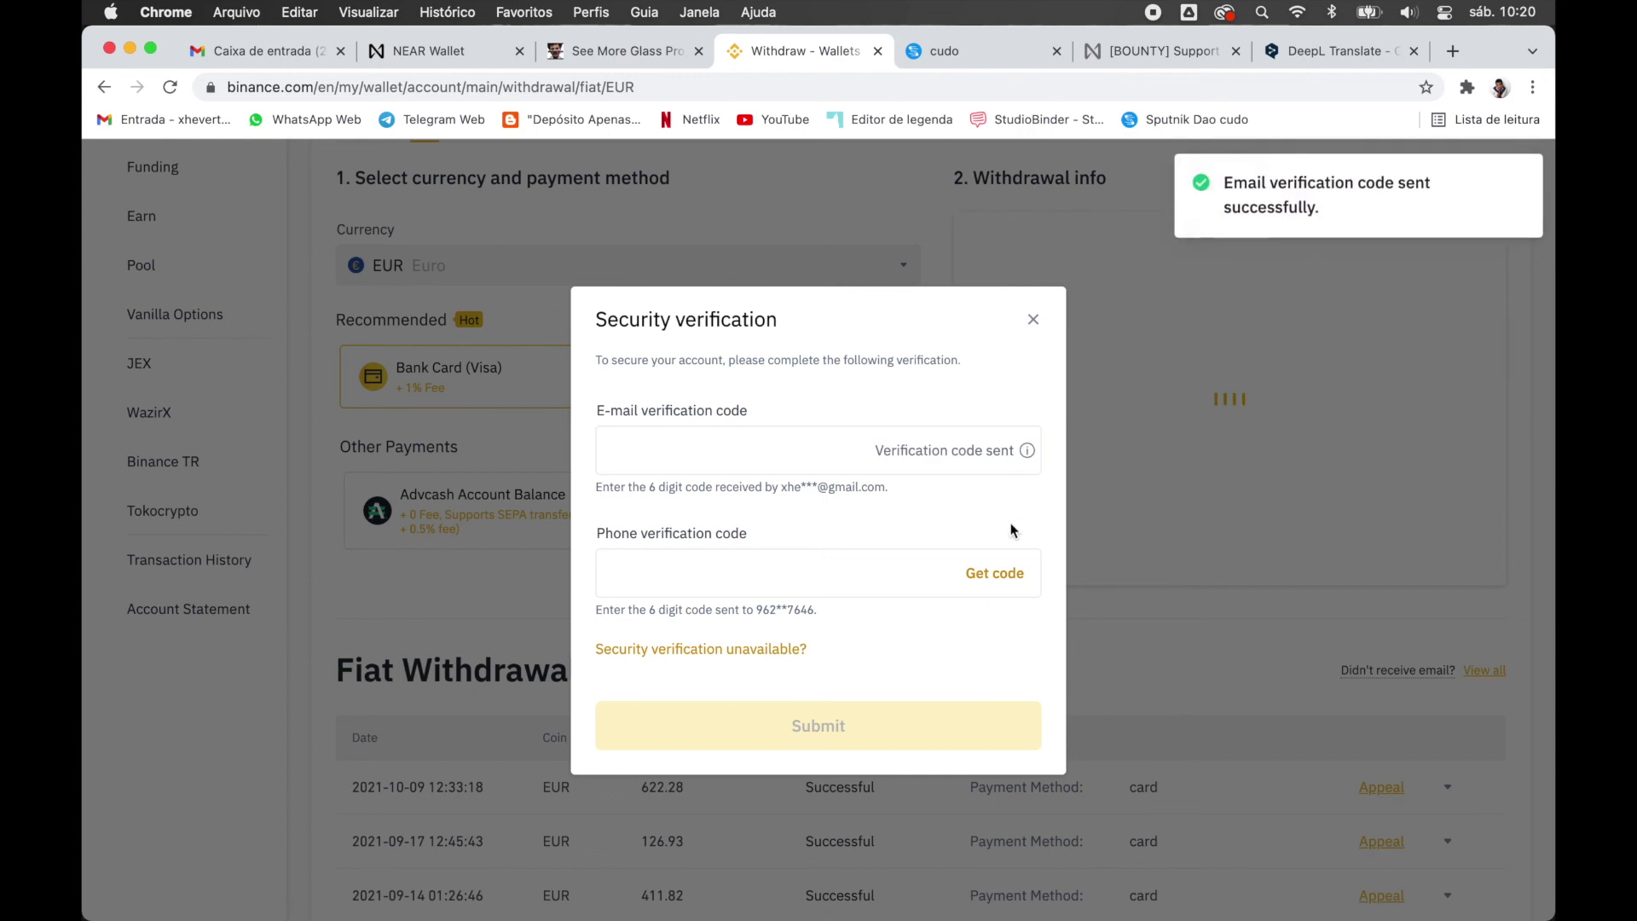
left_click(1009, 577)
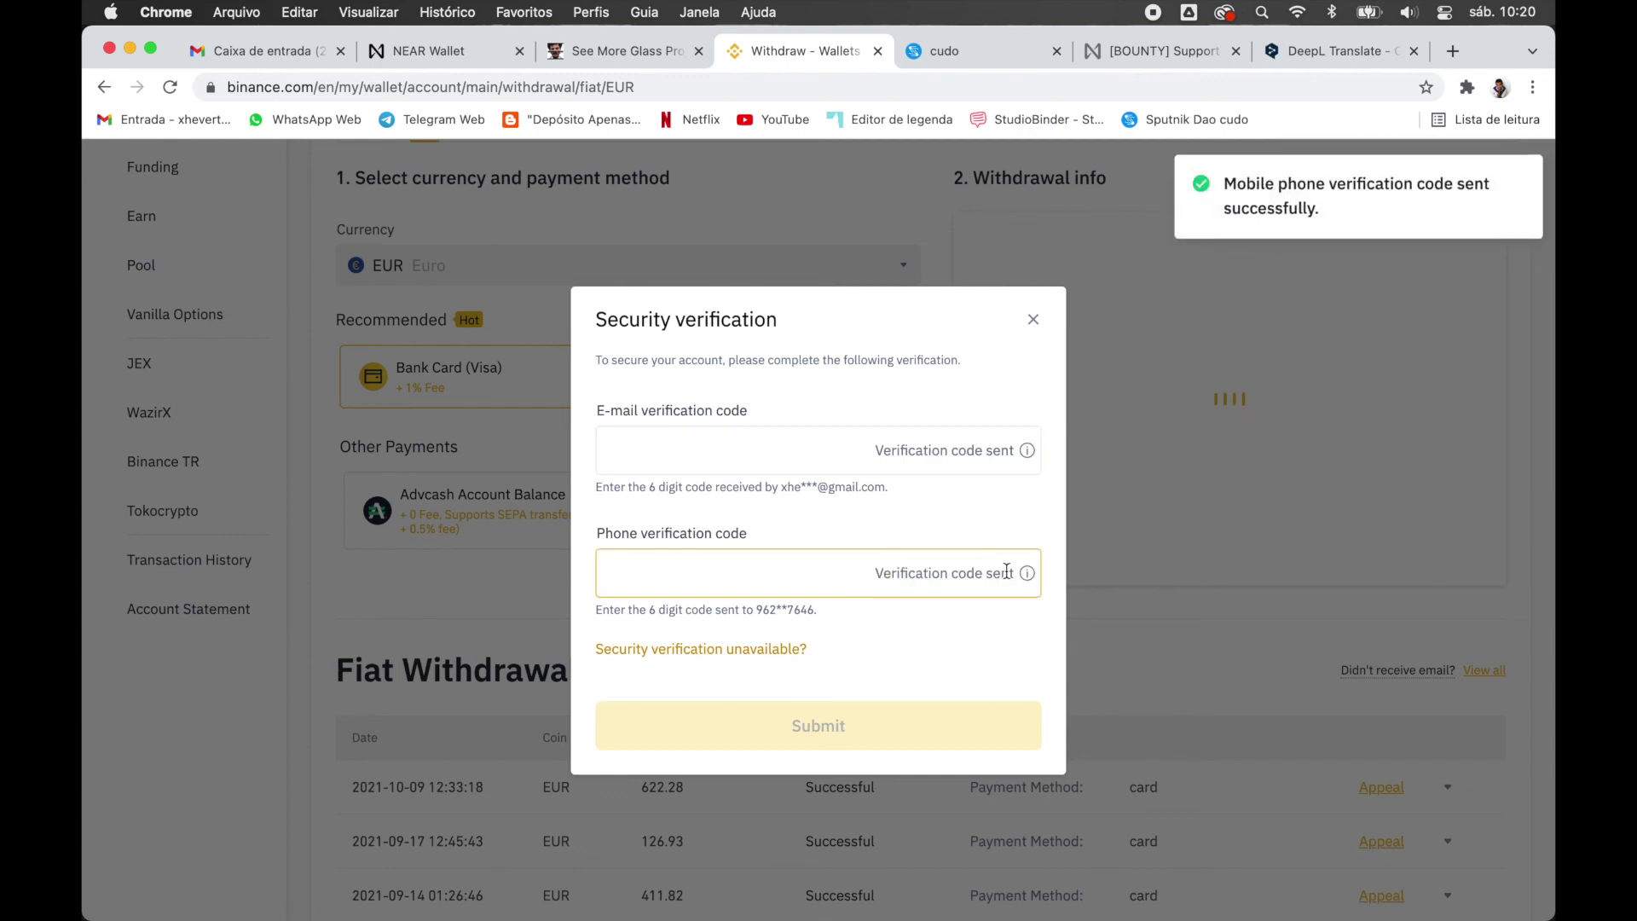